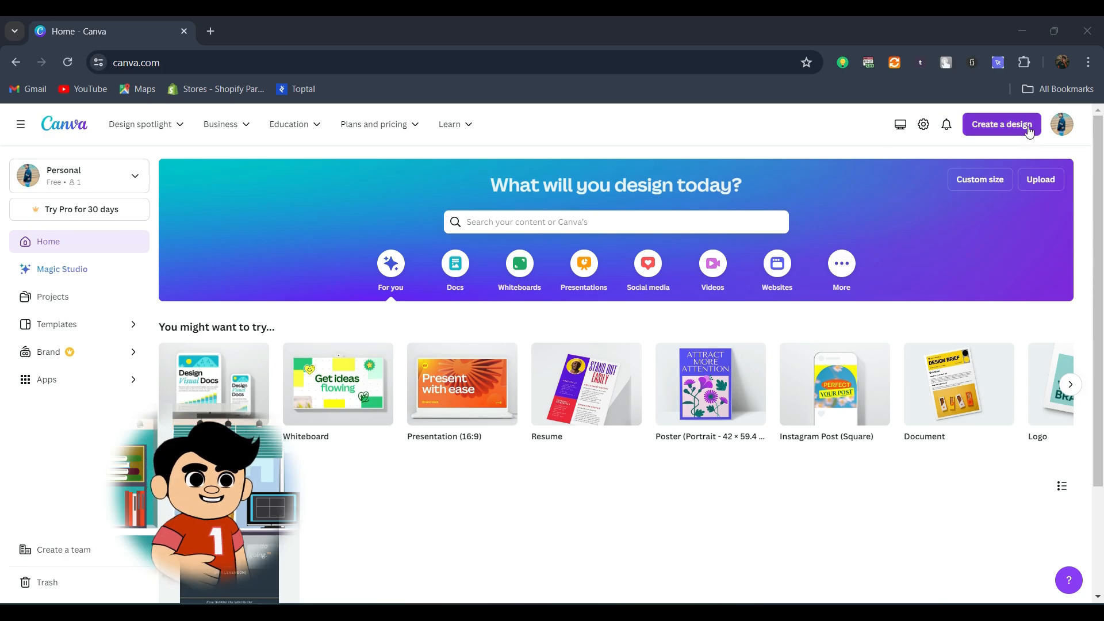
Step: Search the new-design types for "instagram" and create a blank design from Fundraising Instagram Post (Square)
{"action": "left_click", "coordinate": [1030, 132]}
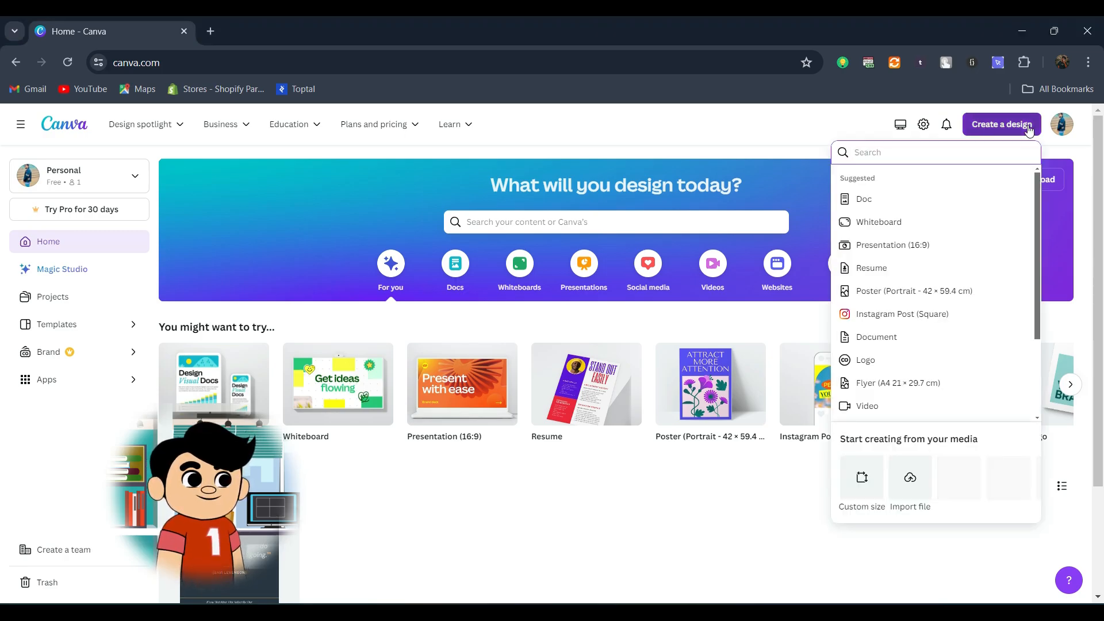
{"action": "type", "text": "inst"}
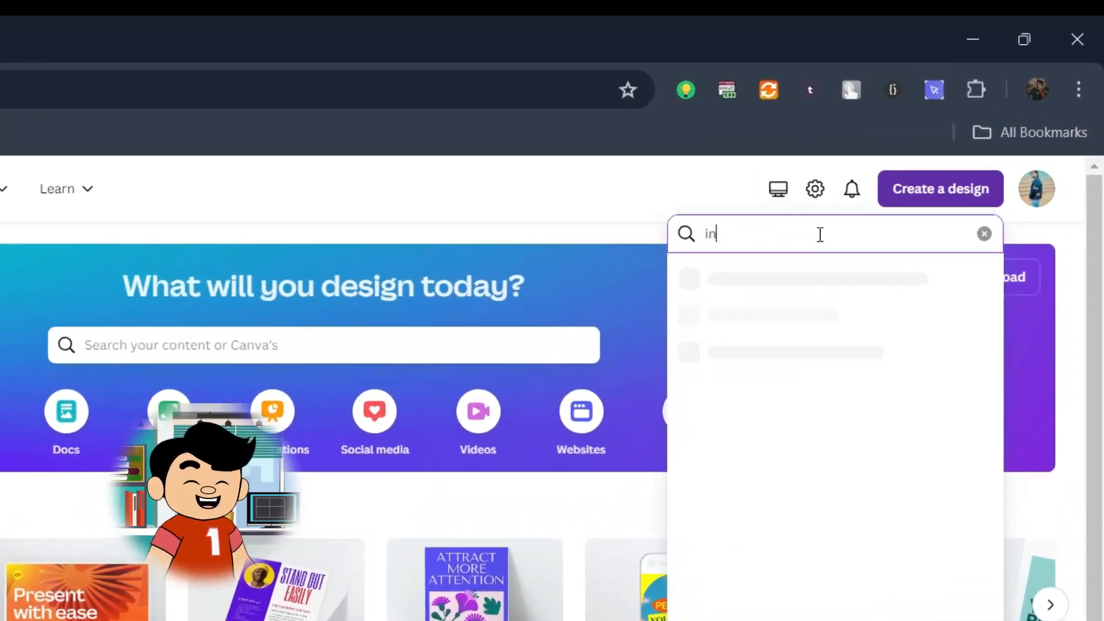
{"action": "type", "text": "agram"}
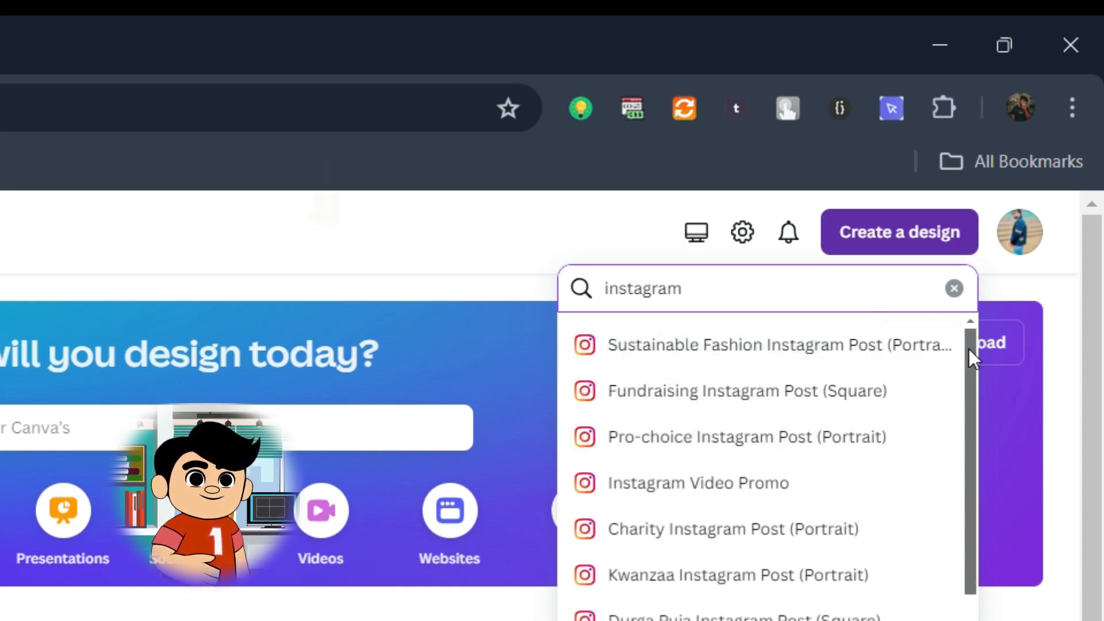
{"action": "scroll", "coordinate": [969, 362], "scroll_direction": "down", "scroll_amount": 1}
{"action": "scroll", "coordinate": [969, 368], "scroll_direction": "up", "scroll_amount": 1}
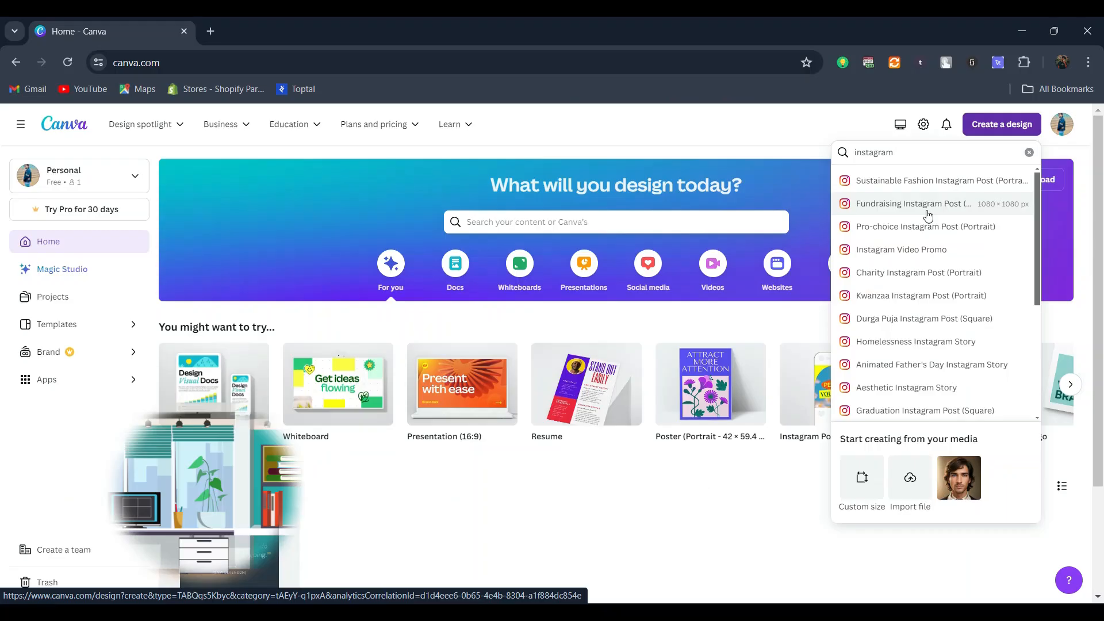
{"action": "left_click", "coordinate": [930, 204]}
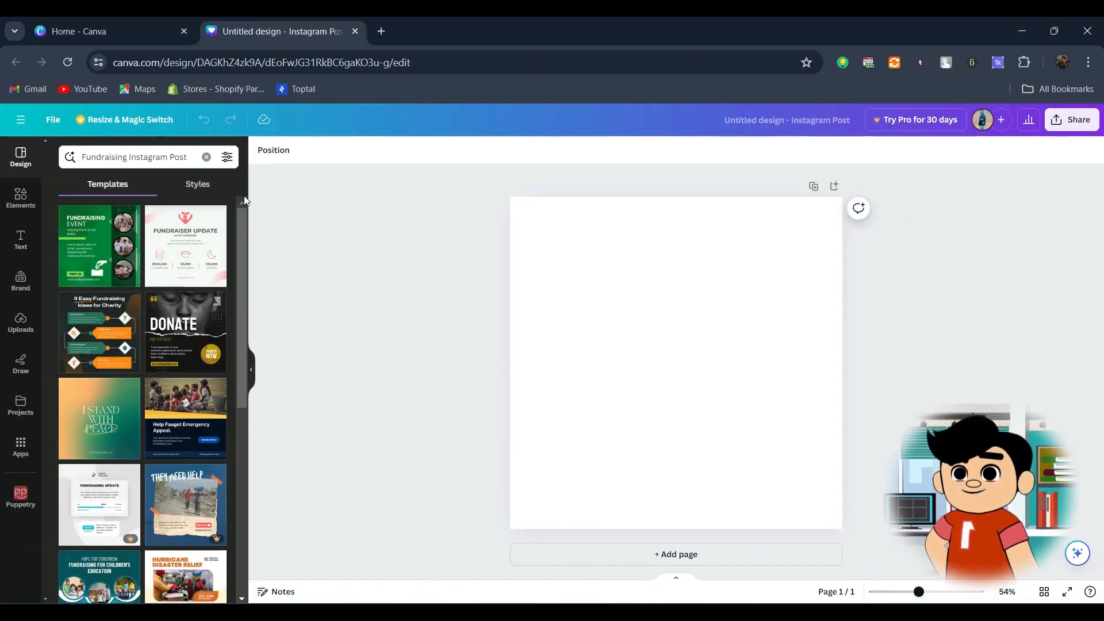
Step: Replace the template search text with "real estate" and browse the matching templates
{"action": "left_click", "coordinate": [206, 157]}
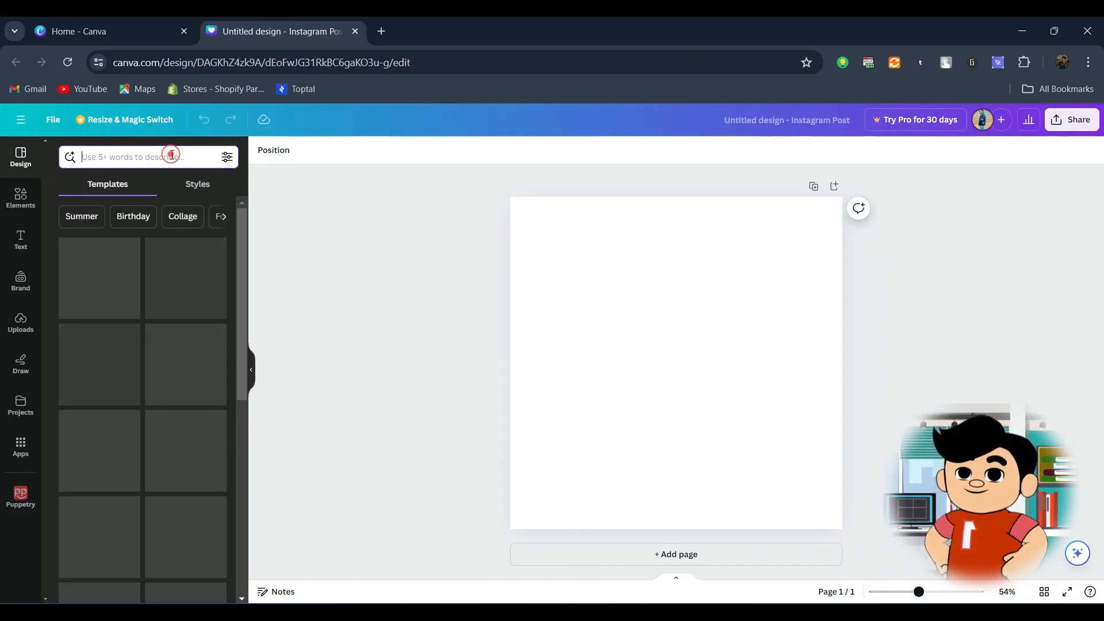
{"action": "type", "text": "real eas"}
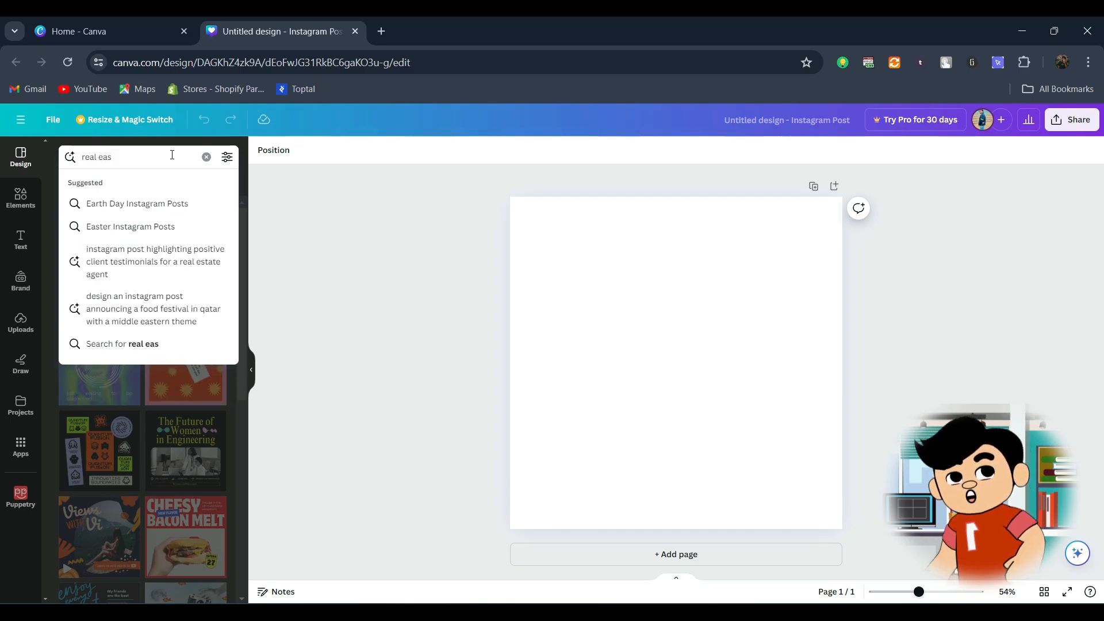
{"action": "type", "text": "tate"}
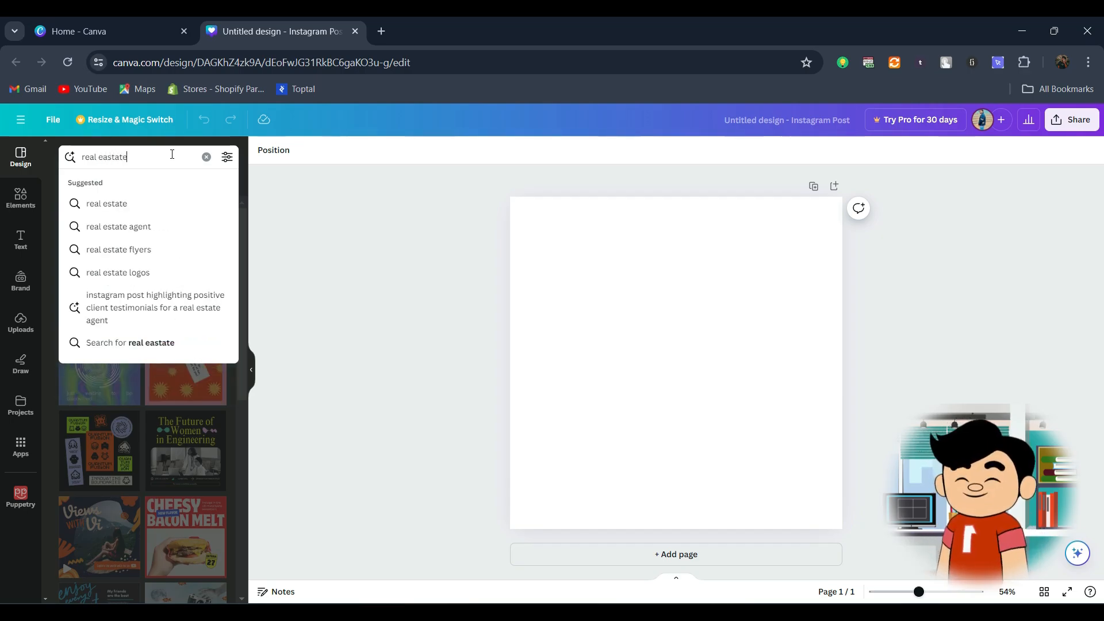
{"action": "left_click", "coordinate": [109, 204]}
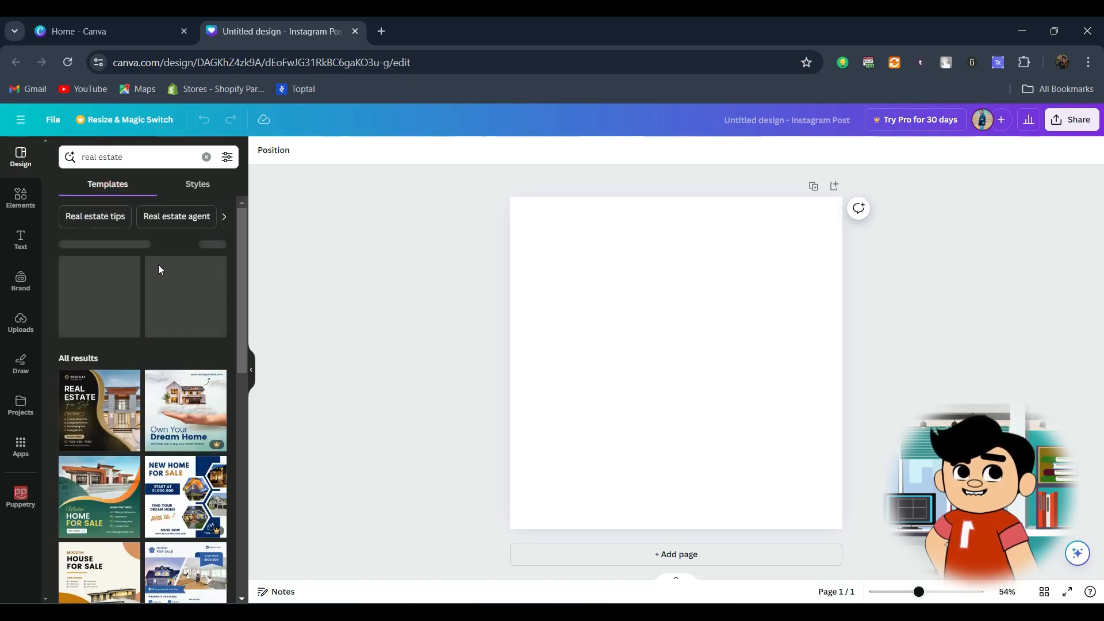
Step: Search the design elements for "house"
{"action": "left_click", "coordinate": [21, 199]}
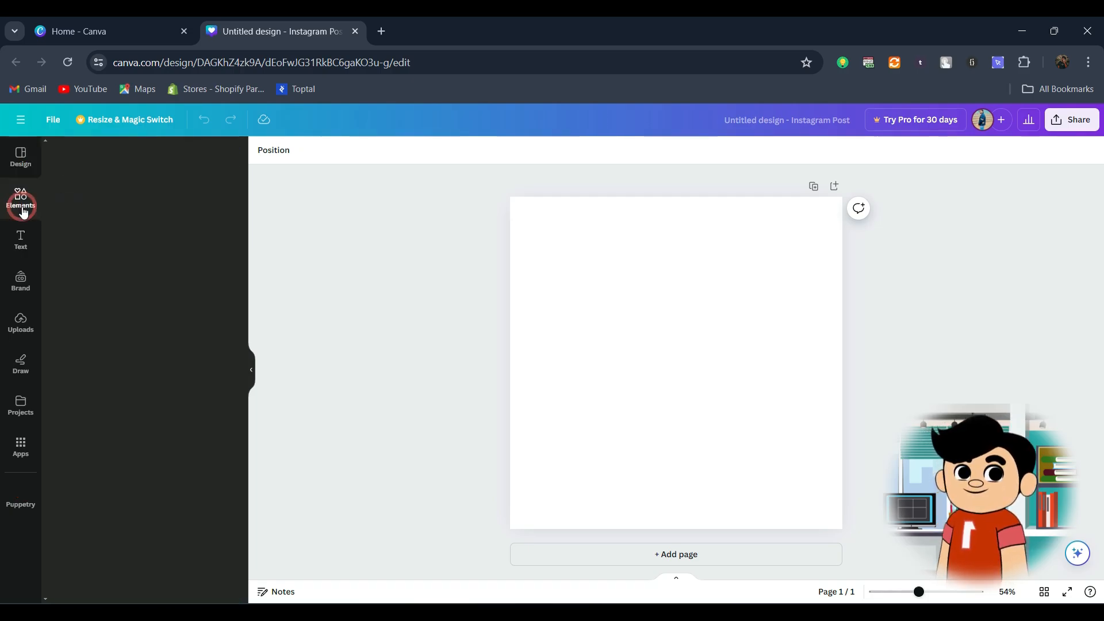
{"action": "left_click", "coordinate": [131, 158]}
{"action": "type", "text": "house"}
{"action": "key", "text": "Return"}
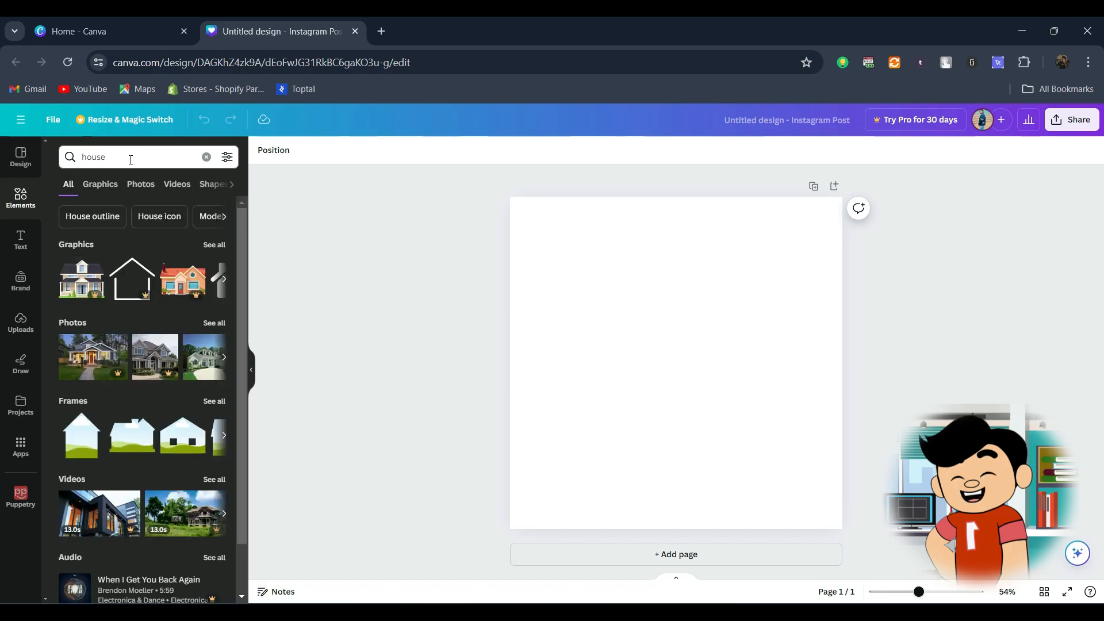
Step: Add the photo of the modern two-storey house at dusk to the page and set it as the background
{"action": "left_click", "coordinate": [138, 184]}
{"action": "scroll", "coordinate": [148, 225], "scroll_direction": "down", "scroll_amount": 3}
{"action": "scroll", "coordinate": [147, 226], "scroll_direction": "down", "scroll_amount": 10}
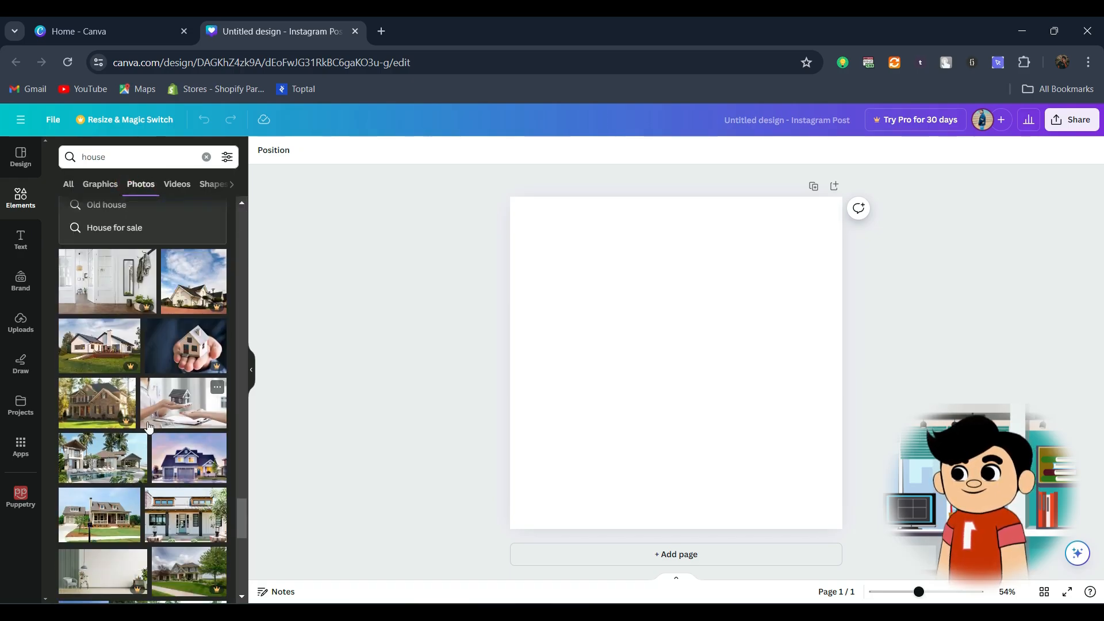
{"action": "scroll", "coordinate": [144, 429], "scroll_direction": "down", "scroll_amount": 5}
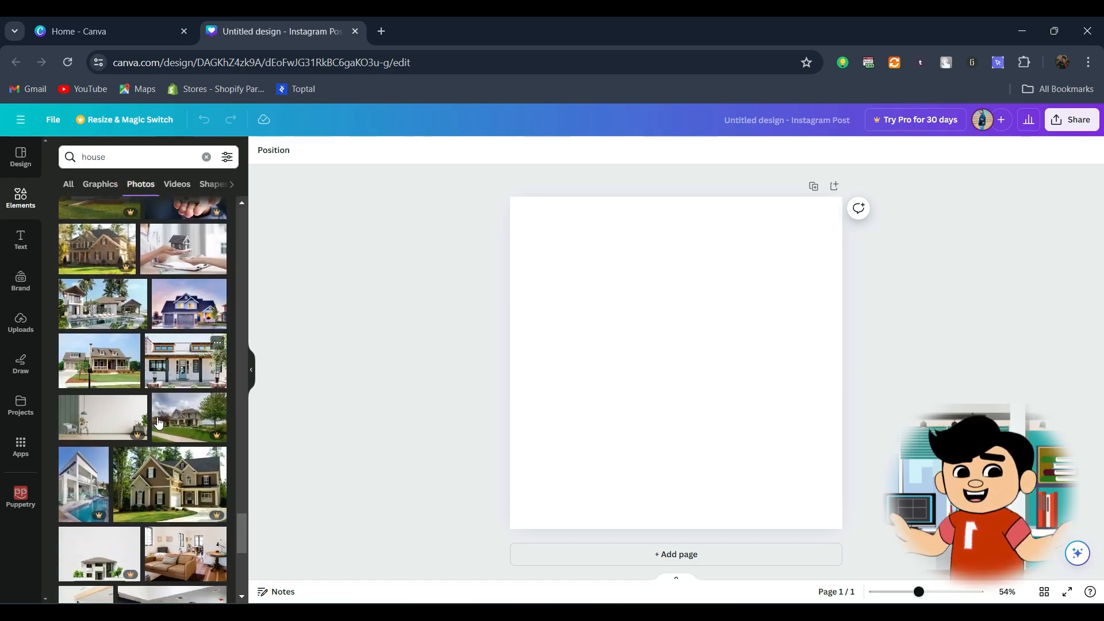
{"action": "scroll", "coordinate": [138, 425], "scroll_direction": "down", "scroll_amount": 3}
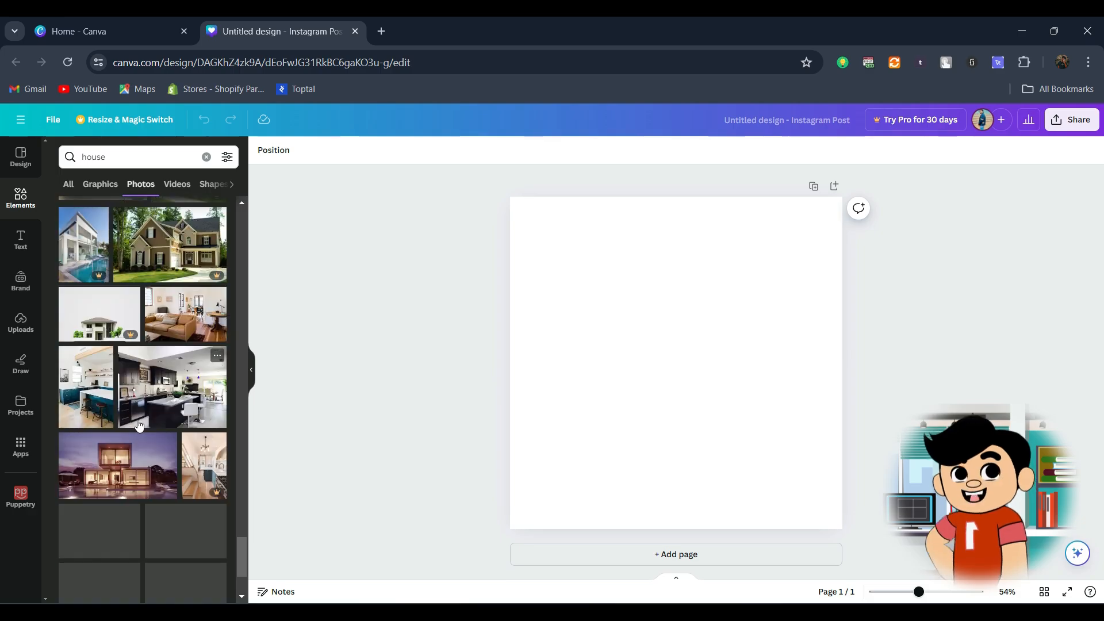
{"action": "left_click", "coordinate": [117, 476]}
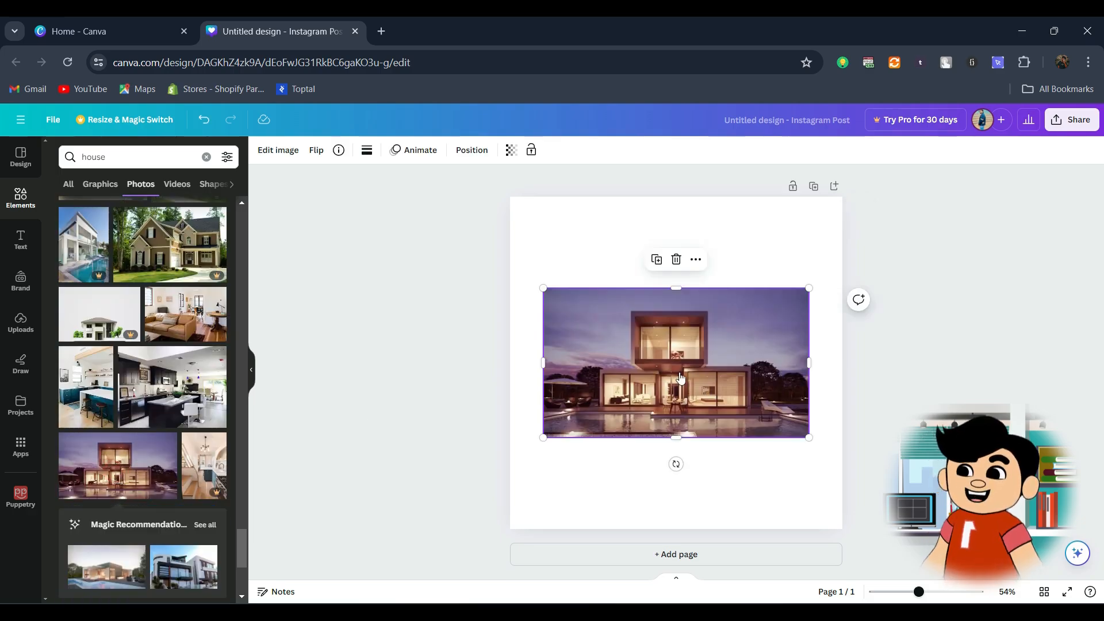
{"action": "right_click", "coordinate": [598, 354]}
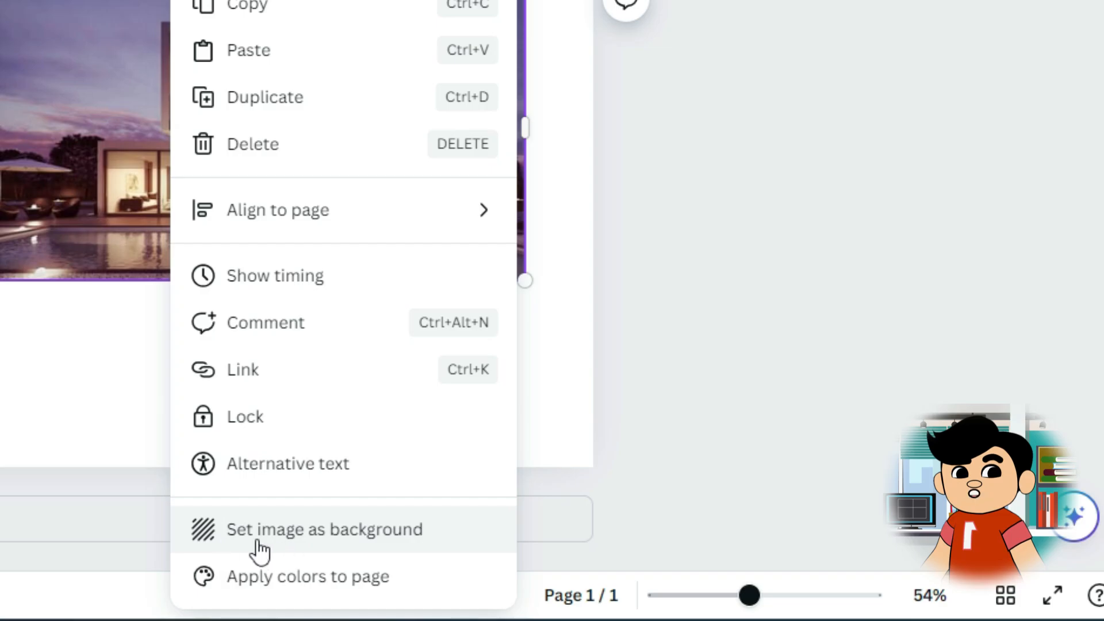
{"action": "left_click", "coordinate": [259, 546]}
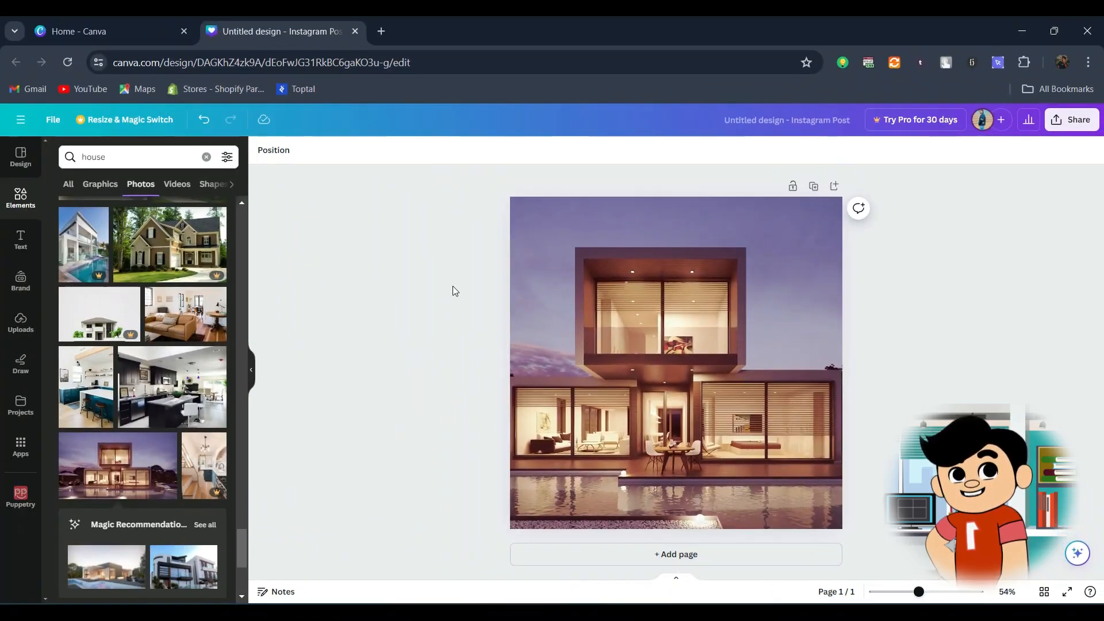
Step: Clear the element search, add a square shape, and enlarge it to cover the entire page
{"action": "left_click", "coordinate": [202, 159]}
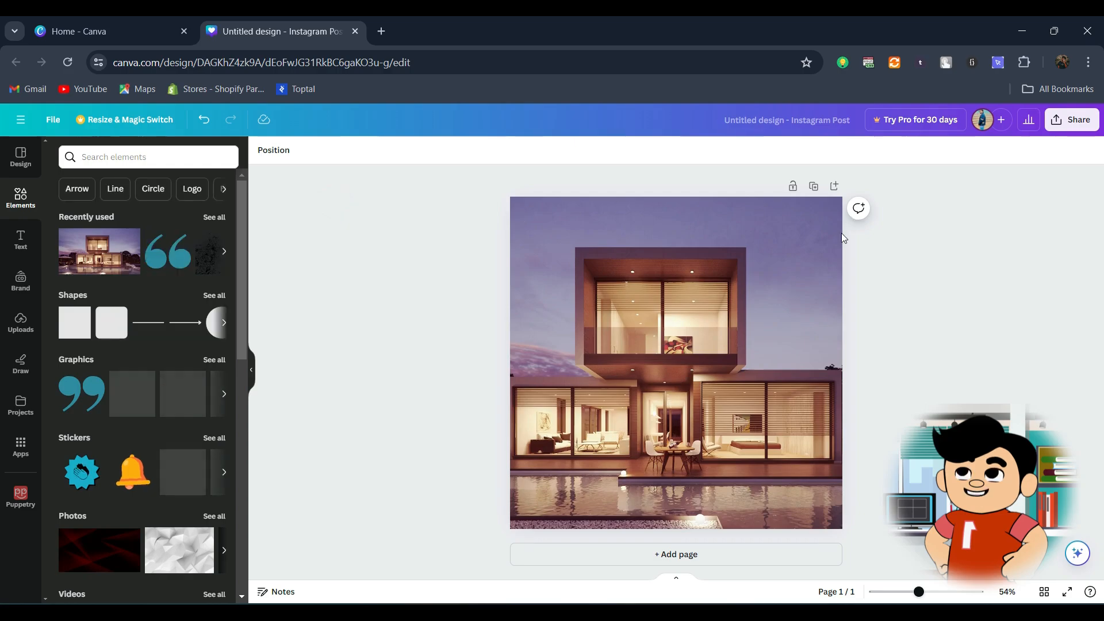
{"action": "left_click", "coordinate": [73, 332]}
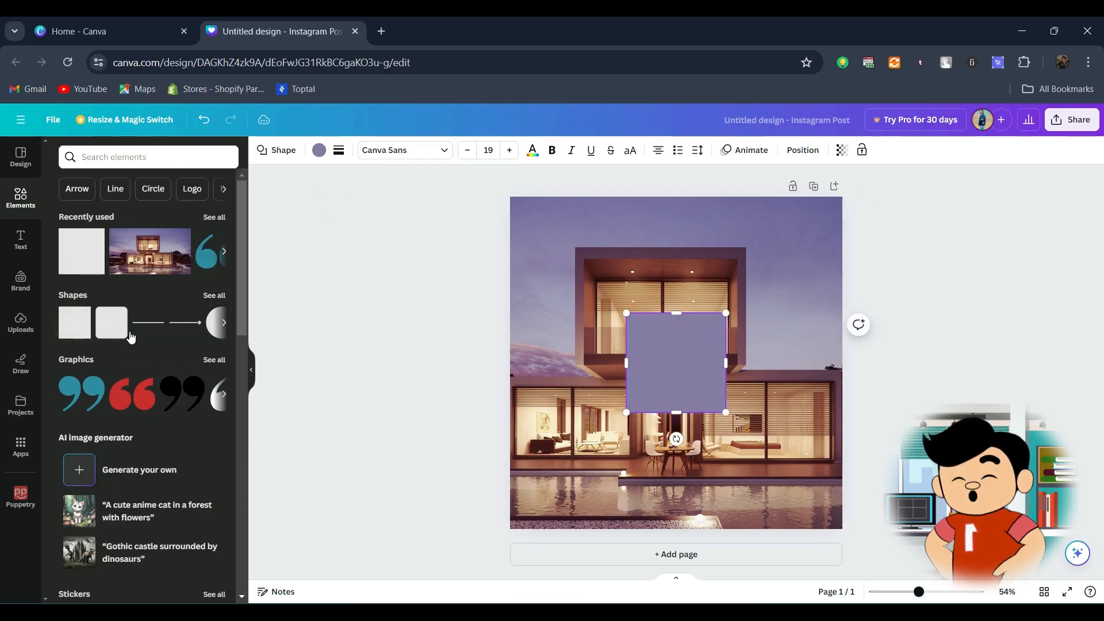
{"action": "left_click_drag", "start_coordinate": [703, 357], "coordinate": [562, 229]}
{"action": "left_click_drag", "start_coordinate": [610, 296], "coordinate": [843, 530]}
Step: Recolour the full-page square medium blue and set its transparency to 59
{"action": "left_click", "coordinate": [319, 151]}
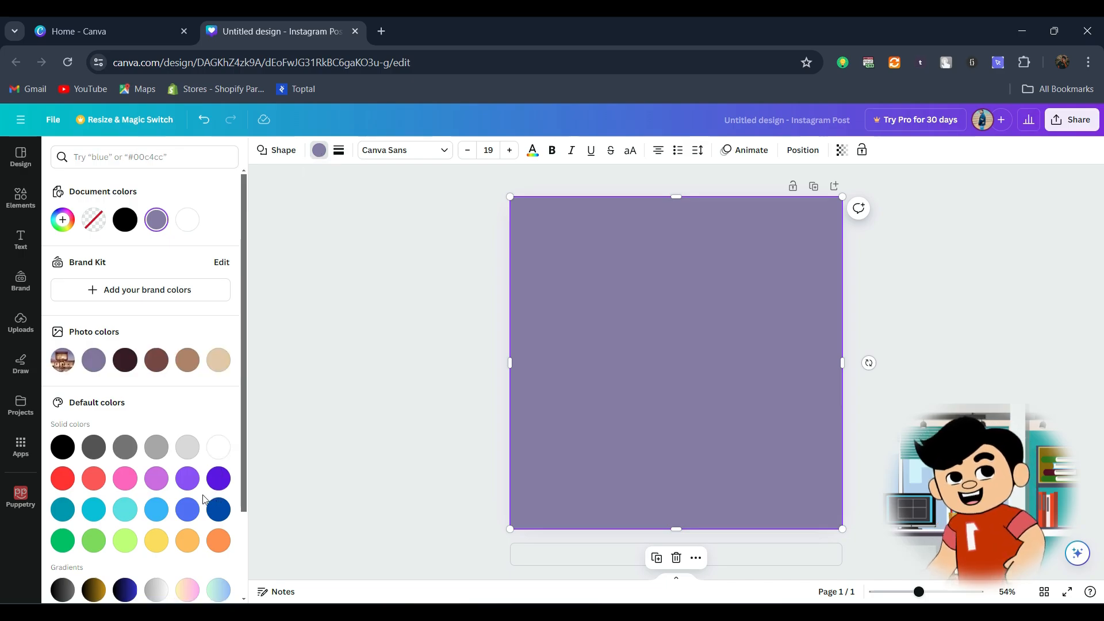
{"action": "left_click", "coordinate": [187, 509]}
{"action": "left_click", "coordinate": [842, 150]}
{"action": "left_click", "coordinate": [830, 198]}
{"action": "type", "text": "50"}
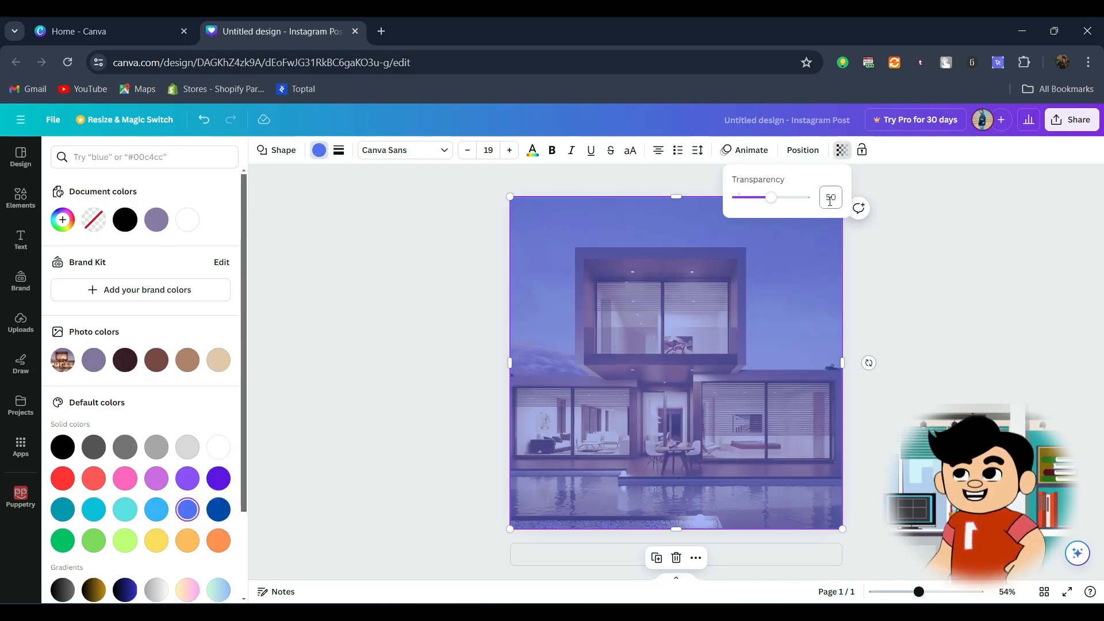
{"action": "left_click", "coordinate": [779, 198]}
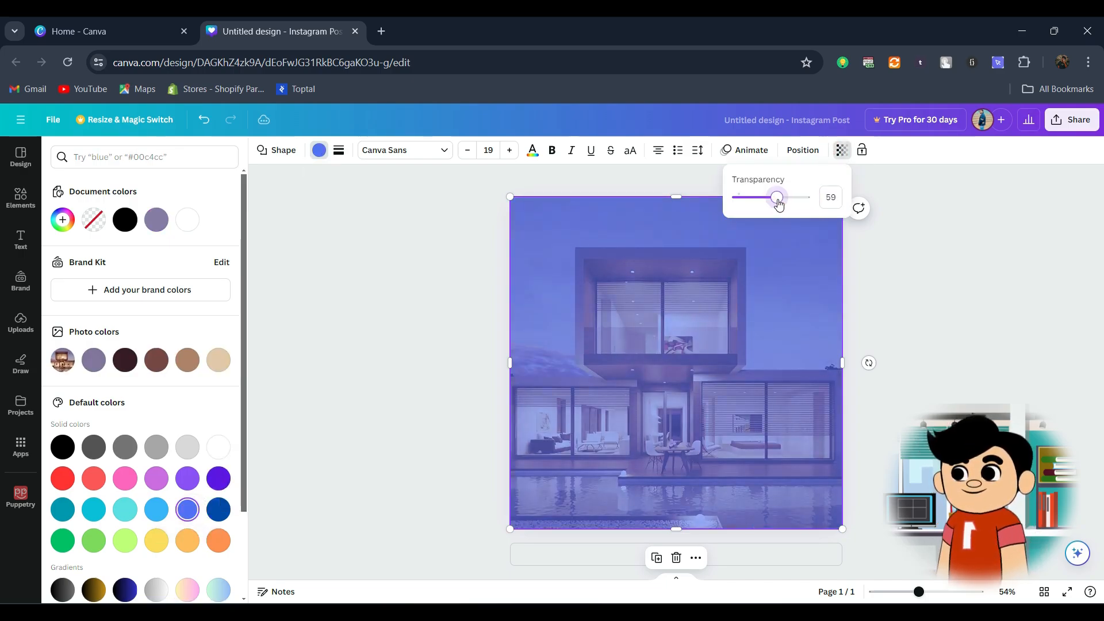
{"action": "left_click", "coordinate": [1041, 279]}
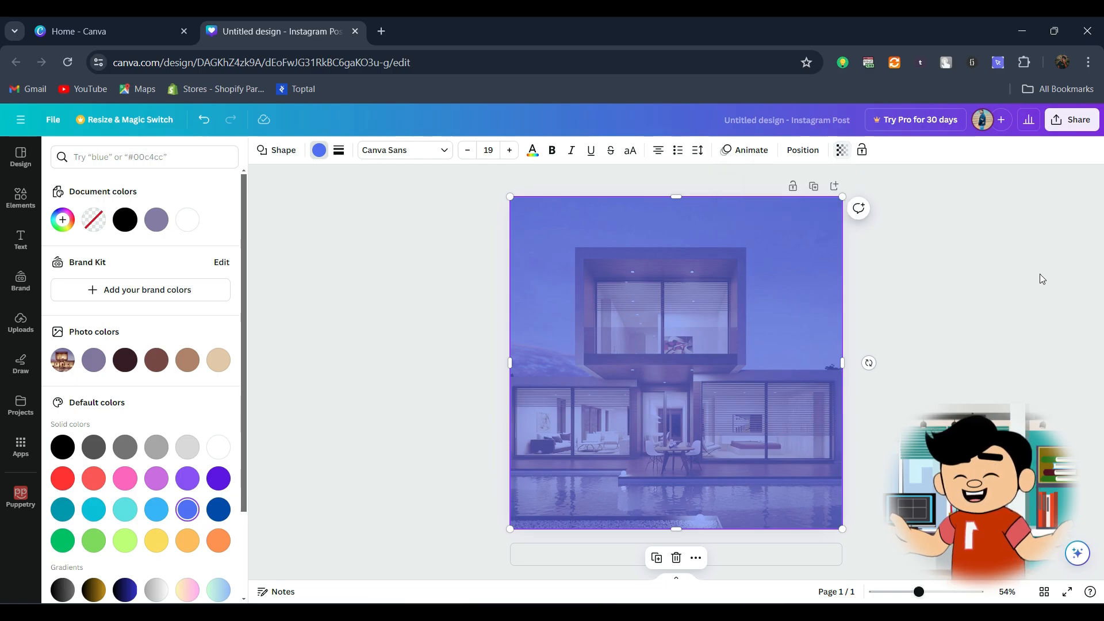
Step: Search the elements for "rectangle frame" and add the rounded rectangular picture frame to the page
{"action": "left_click", "coordinate": [441, 292]}
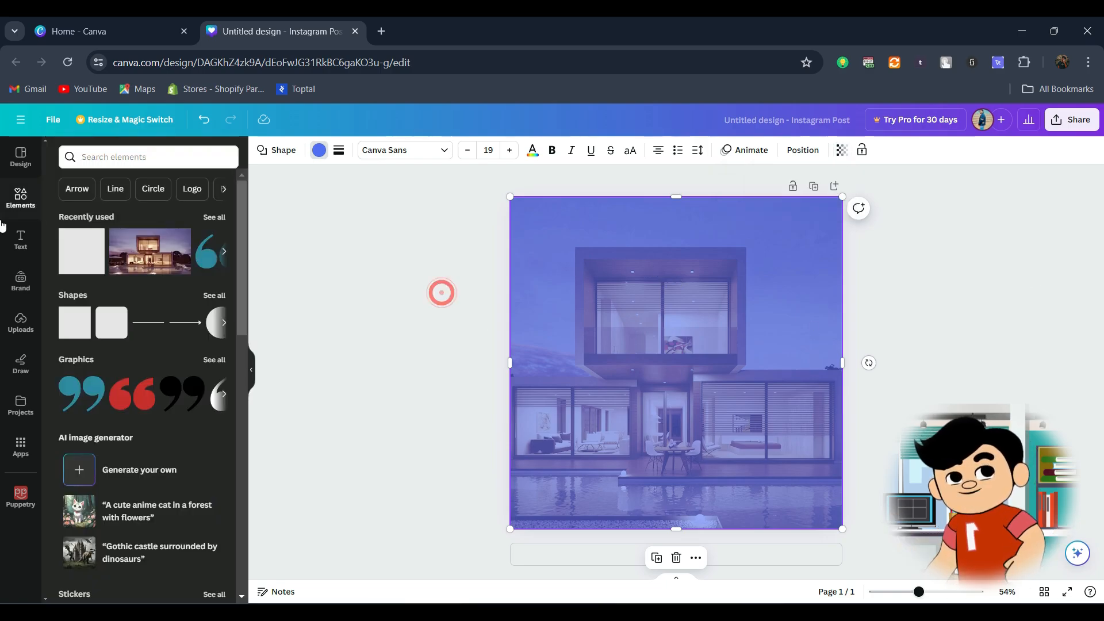
{"action": "left_click", "coordinate": [130, 159]}
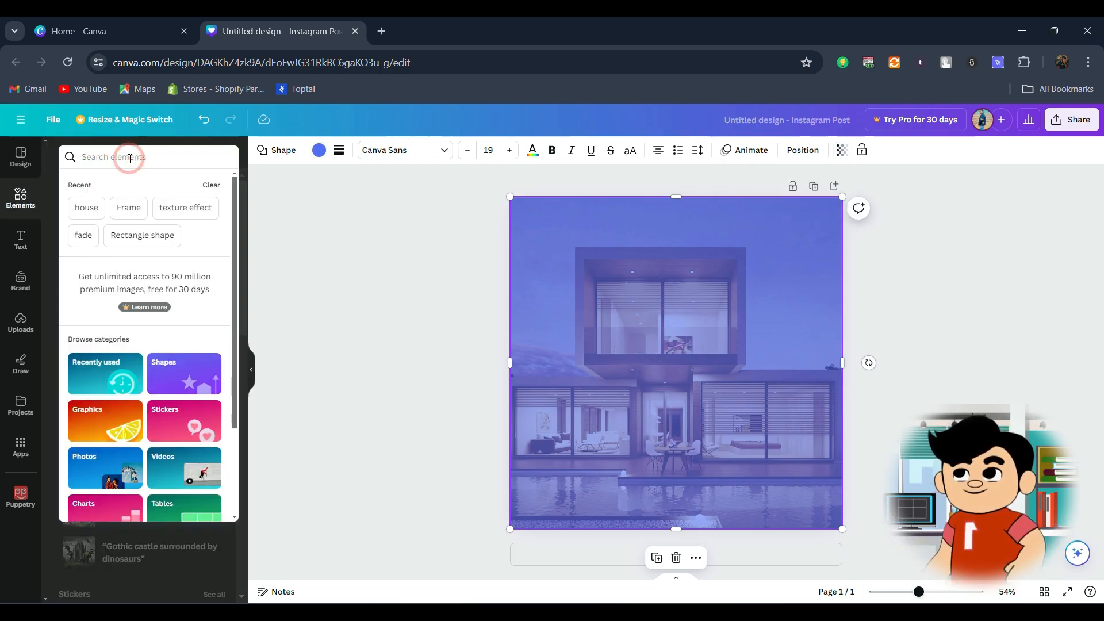
{"action": "type", "text": "rectangle frame"}
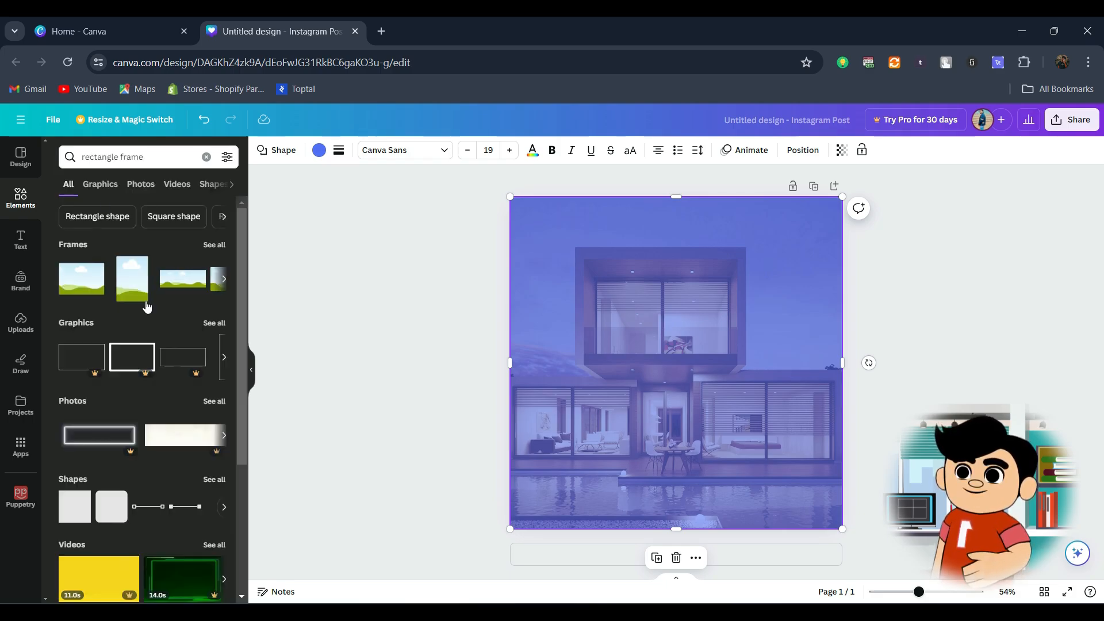
{"action": "left_click", "coordinate": [214, 245]}
{"action": "scroll", "coordinate": [161, 328], "scroll_direction": "down", "scroll_amount": 1}
{"action": "left_click", "coordinate": [159, 335]}
Step: Resize the rounded frame to about three quarters of the page width and place it in the page's upper half
{"action": "left_click_drag", "start_coordinate": [592, 305], "coordinate": [499, 243]}
{"action": "left_click_drag", "start_coordinate": [627, 322], "coordinate": [672, 313]}
{"action": "left_click_drag", "start_coordinate": [806, 413], "coordinate": [734, 363]}
{"action": "left_click_drag", "start_coordinate": [701, 325], "coordinate": [729, 342]}
{"action": "left_click_drag", "start_coordinate": [573, 380], "coordinate": [535, 407]}
{"action": "left_click_drag", "start_coordinate": [712, 377], "coordinate": [740, 372]}
{"action": "left_click_drag", "start_coordinate": [562, 401], "coordinate": [552, 409]}
Step: Recolour the full-page overlay dark blue with transparency 88, and centre the rounded frame horizontally
{"action": "left_click", "coordinate": [531, 352]}
{"action": "left_click", "coordinate": [319, 150]}
{"action": "left_click", "coordinate": [218, 510]}
{"action": "left_click", "coordinate": [842, 150]}
{"action": "left_click_drag", "start_coordinate": [779, 198], "coordinate": [796, 200]}
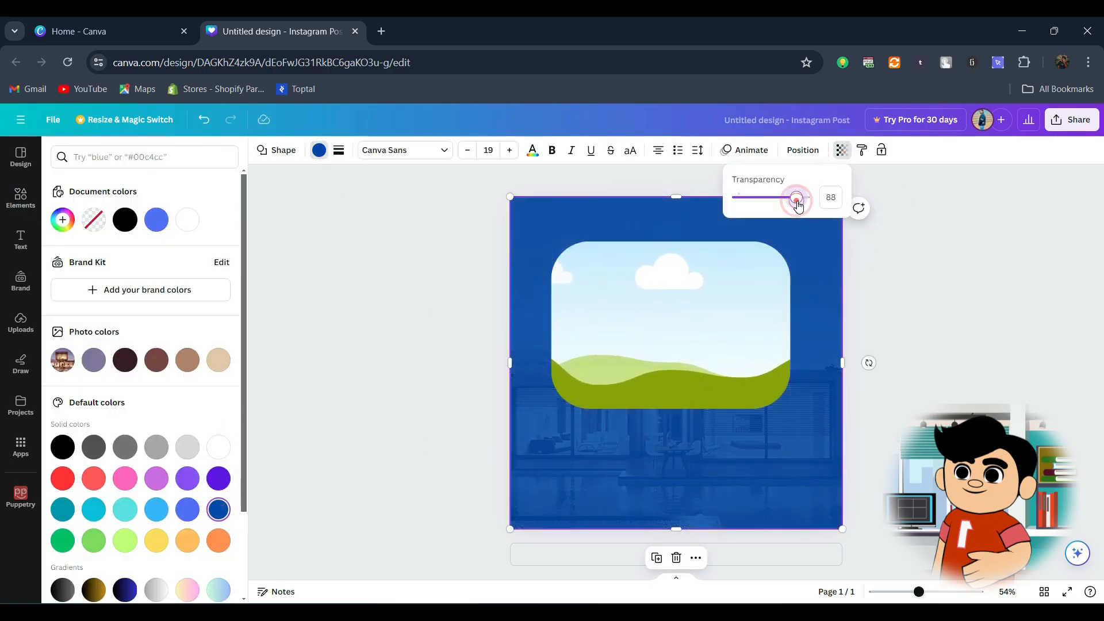
{"action": "left_click_drag", "start_coordinate": [688, 316], "coordinate": [694, 325]}
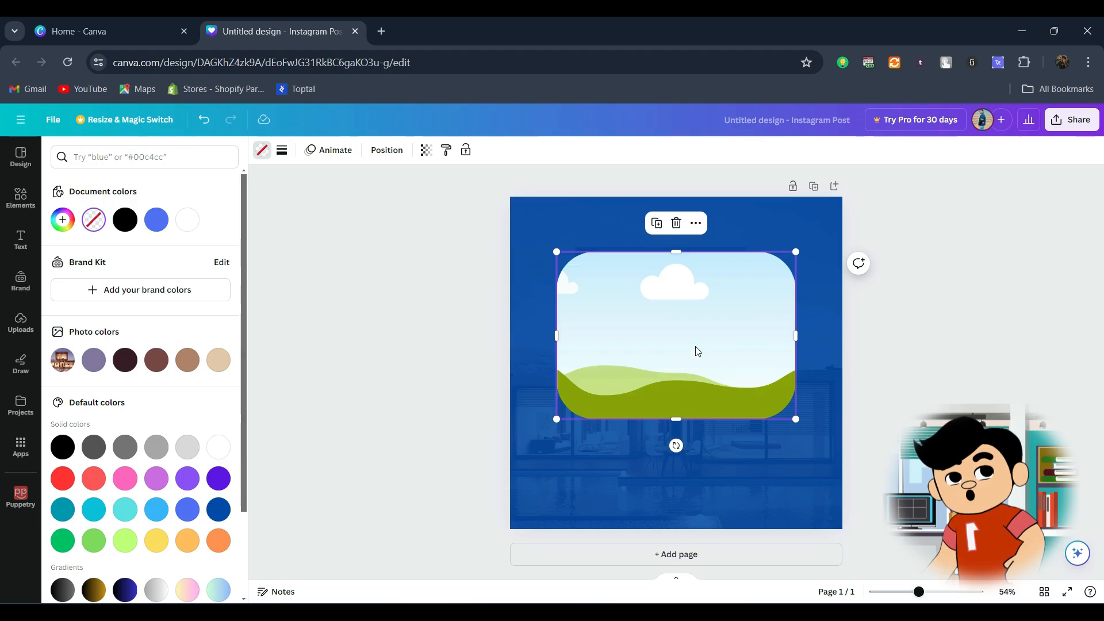
Step: Add a square shape, turn it into a full-width band along the page's bottom edge, and colour it white
{"action": "left_click", "coordinate": [23, 191]}
{"action": "left_click", "coordinate": [75, 322]}
{"action": "left_click_drag", "start_coordinate": [676, 364], "coordinate": [842, 478]}
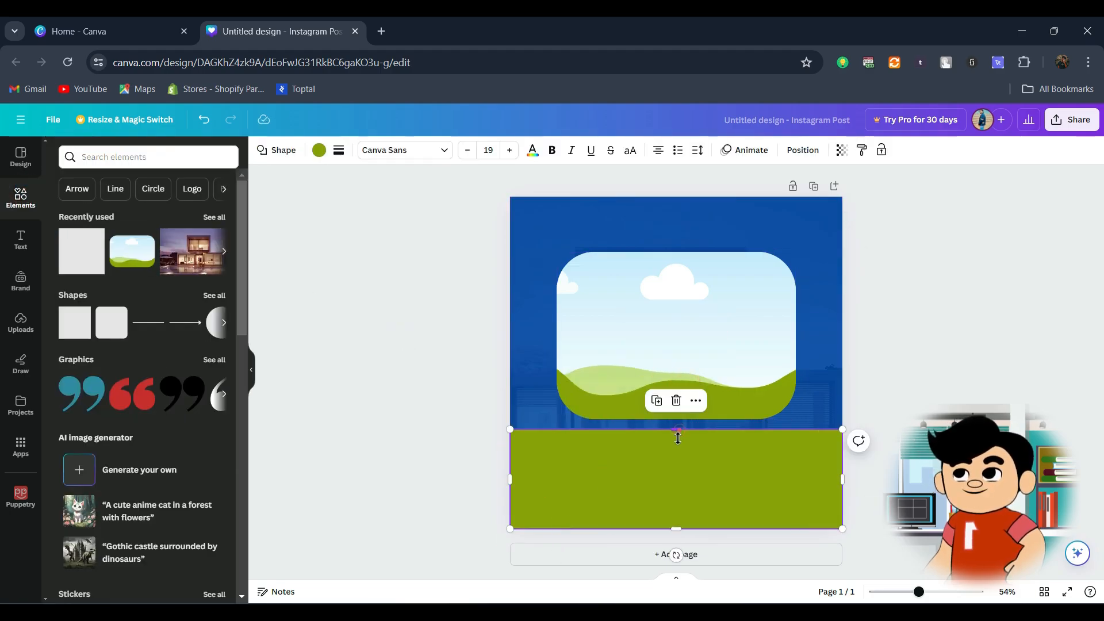
{"action": "left_click_drag", "start_coordinate": [676, 429], "coordinate": [676, 442]}
{"action": "left_click", "coordinate": [320, 150]}
{"action": "left_click", "coordinate": [222, 219]}
Step: Enlarge the rounded frame to about 80% of the page width and centre it just above the white band
{"action": "left_click", "coordinate": [713, 362]}
{"action": "left_click_drag", "start_coordinate": [796, 420], "coordinate": [810, 430]}
{"action": "left_click_drag", "start_coordinate": [742, 376], "coordinate": [730, 379]}
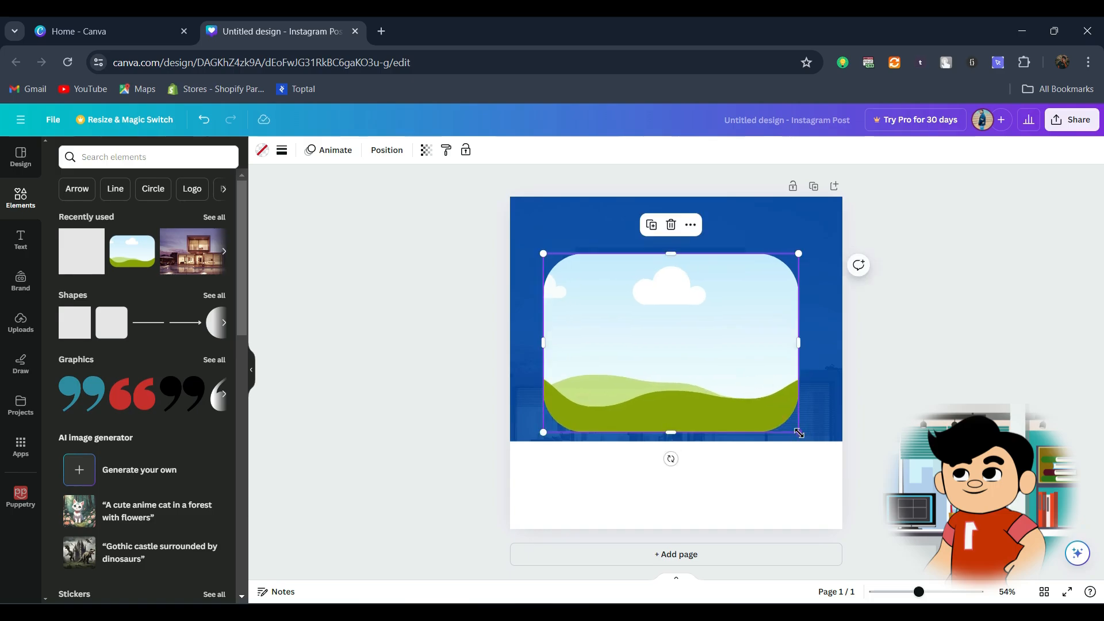
{"action": "left_click_drag", "start_coordinate": [799, 433], "coordinate": [810, 440]}
{"action": "left_click_drag", "start_coordinate": [755, 382], "coordinate": [755, 384]}
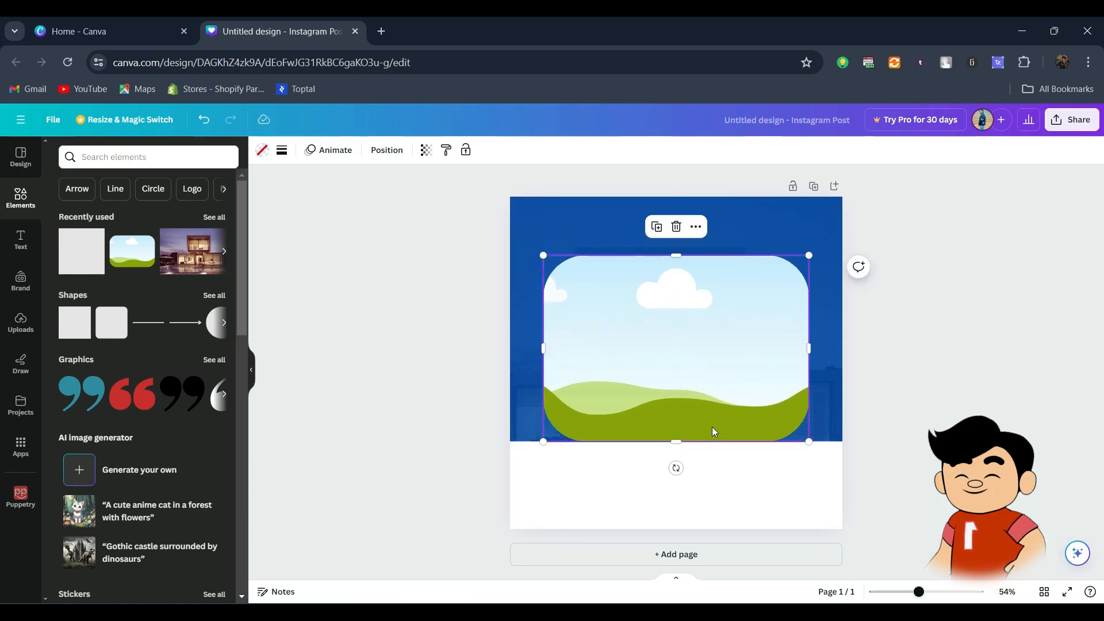
{"action": "left_click_drag", "start_coordinate": [712, 431], "coordinate": [682, 397]}
Step: Search the elements for "frames" and add the circular picture frame to the page
{"action": "left_click", "coordinate": [152, 165]}
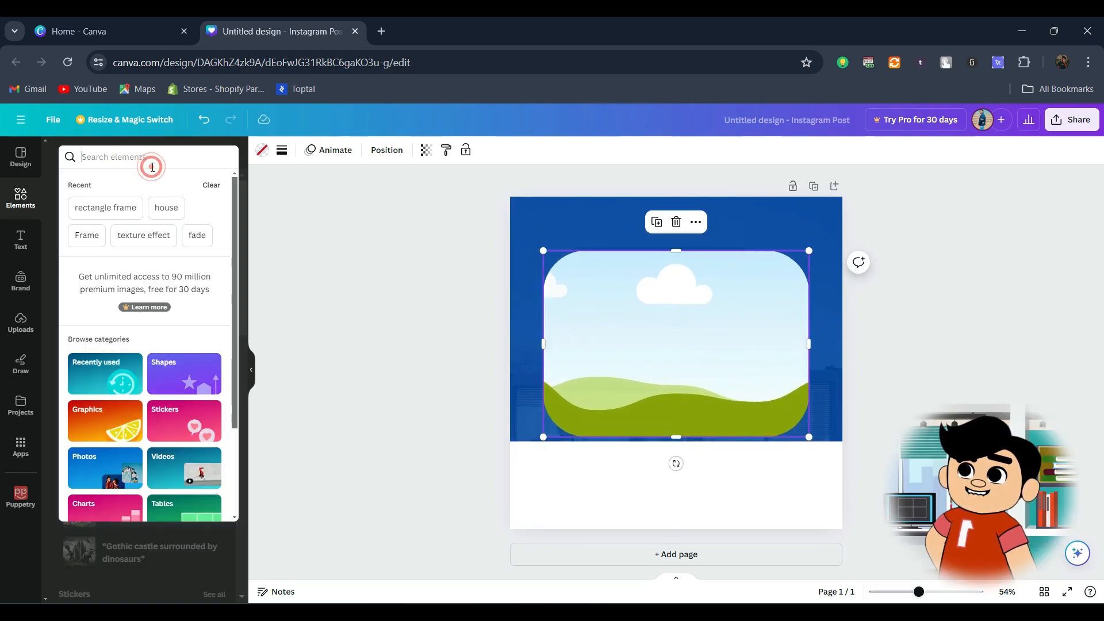
{"action": "type", "text": "frames"}
{"action": "key", "text": "Return"}
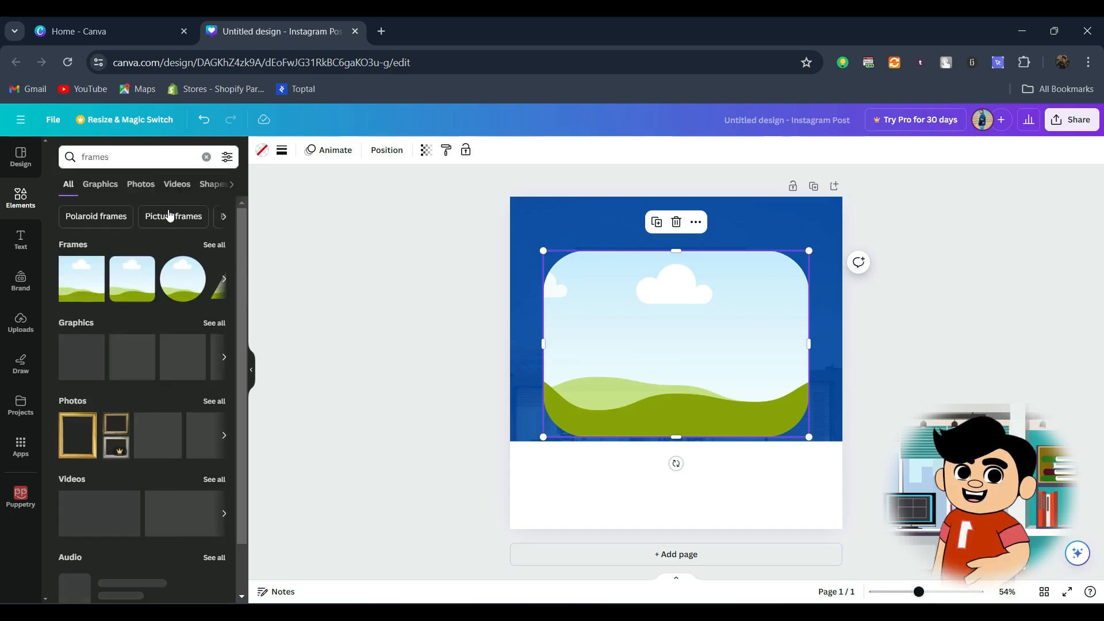
{"action": "left_click", "coordinate": [133, 279]}
Step: Shrink the circular frame and place it over the large frame's lower-left corner, overlapping the white band
{"action": "left_click_drag", "start_coordinate": [650, 371], "coordinate": [581, 431]}
{"action": "left_click_drag", "start_coordinate": [692, 508], "coordinate": [641, 455]}
{"action": "left_click_drag", "start_coordinate": [607, 398], "coordinate": [640, 440]}
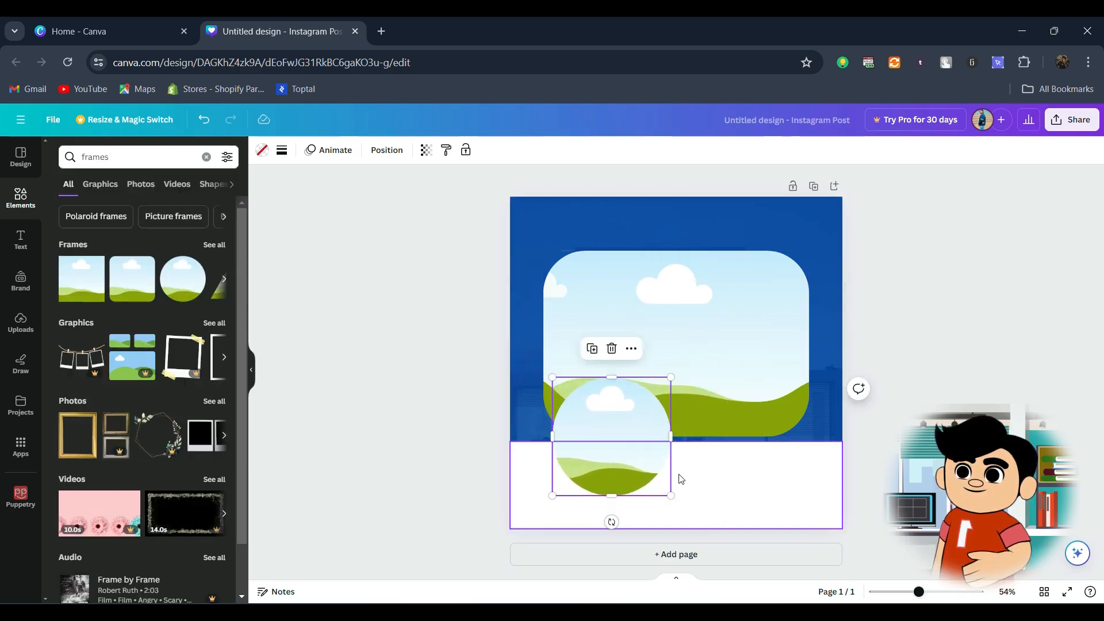
{"action": "left_click_drag", "start_coordinate": [670, 496], "coordinate": [646, 472]}
{"action": "left_click_drag", "start_coordinate": [614, 435], "coordinate": [628, 461]}
Step: Create two copies of the circular frame and arrange all three in a row across the large frame's lower edge
{"action": "left_click_drag", "start_coordinate": [606, 454], "coordinate": [802, 454]}
{"action": "left_click", "coordinate": [712, 454], "text": "shift"}
{"action": "left_click_drag", "start_coordinate": [713, 454], "coordinate": [615, 451]}
{"action": "mouse_move", "coordinate": [756, 461]}
{"action": "left_mouse_down"}
{"action": "mouse_move", "coordinate": [746, 464]}
{"action": "mouse_move", "coordinate": [755, 463]}
{"action": "left_mouse_up"}
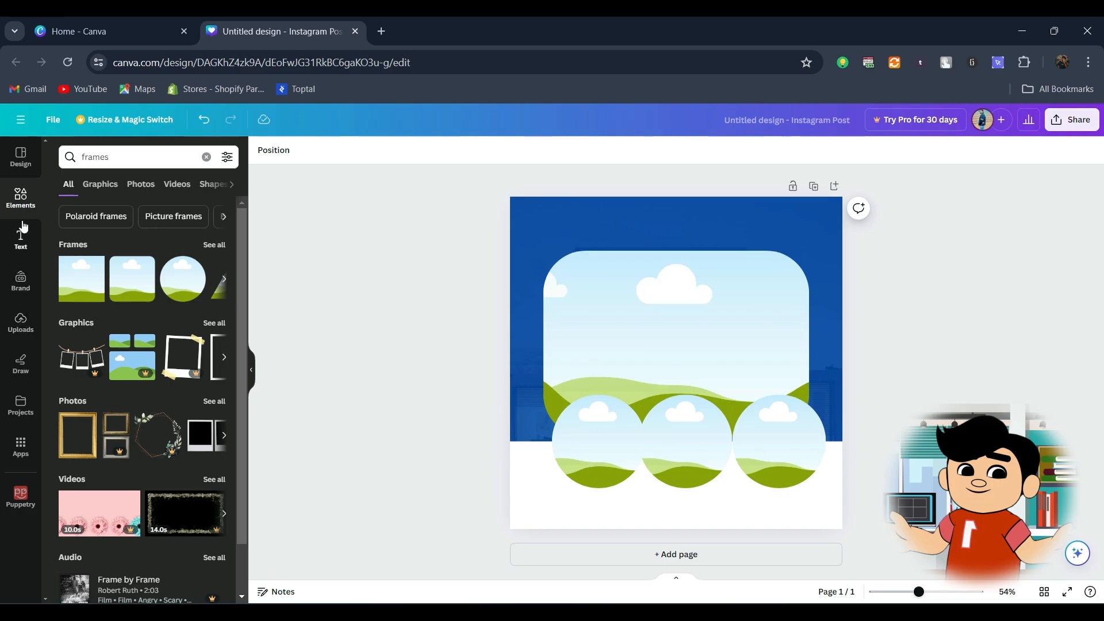
{"action": "left_click", "coordinate": [17, 323]}
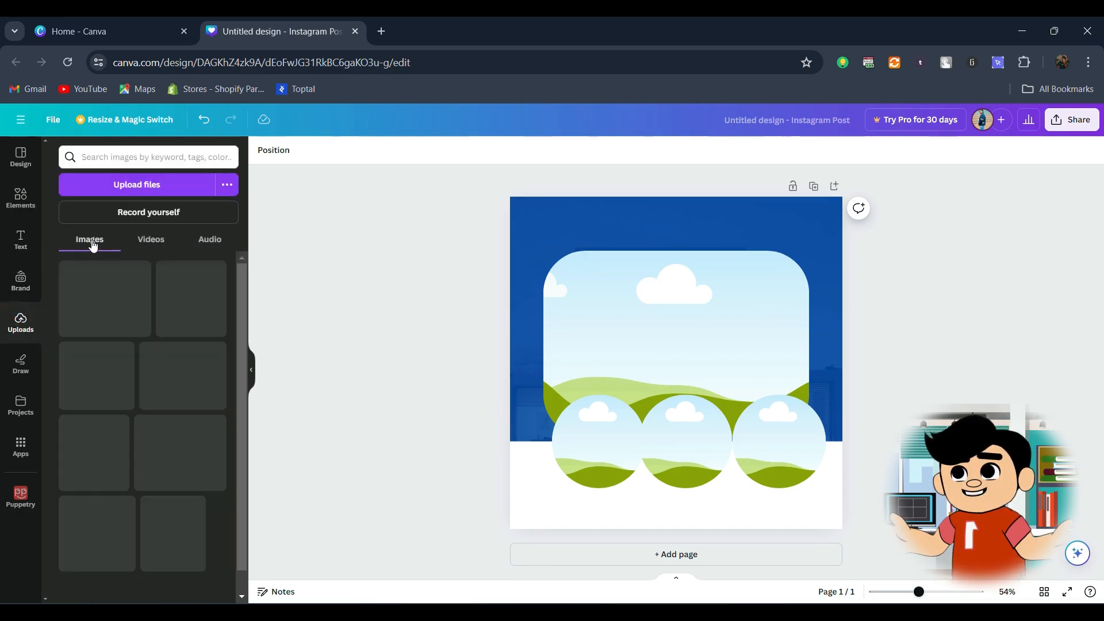
{"action": "left_click", "coordinate": [126, 195]}
{"action": "left_click", "coordinate": [64, 178]}
{"action": "left_click", "coordinate": [165, 163]}
{"action": "left_click", "coordinate": [414, 163], "text": "shift"}
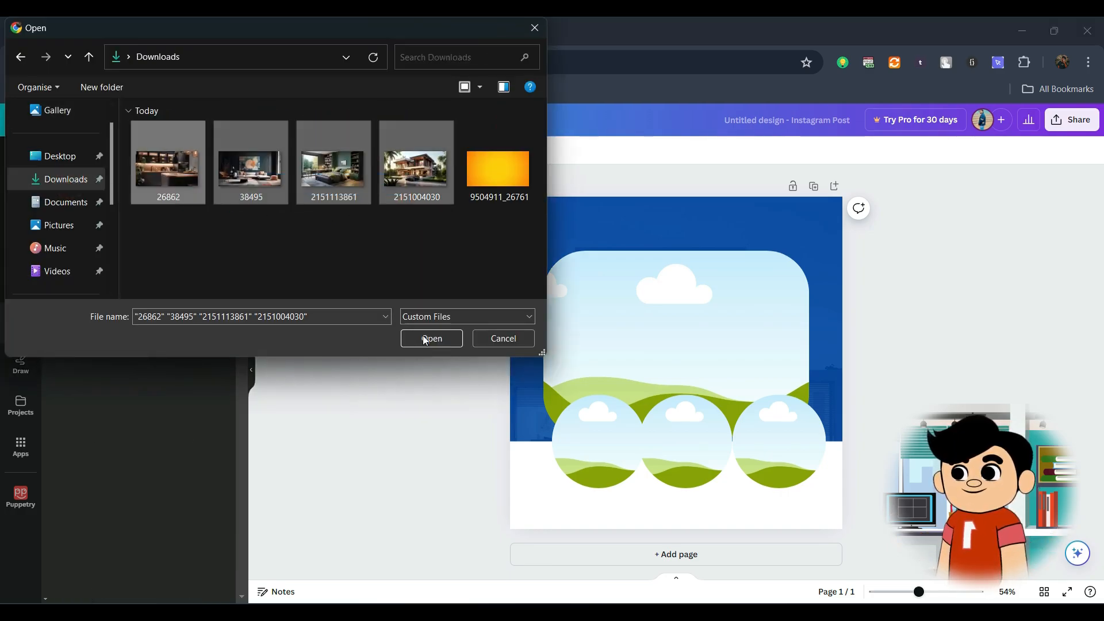
{"action": "left_click", "coordinate": [429, 337]}
Step: Set the border colour of the centre circular photo to white
{"action": "left_click", "coordinate": [390, 159]}
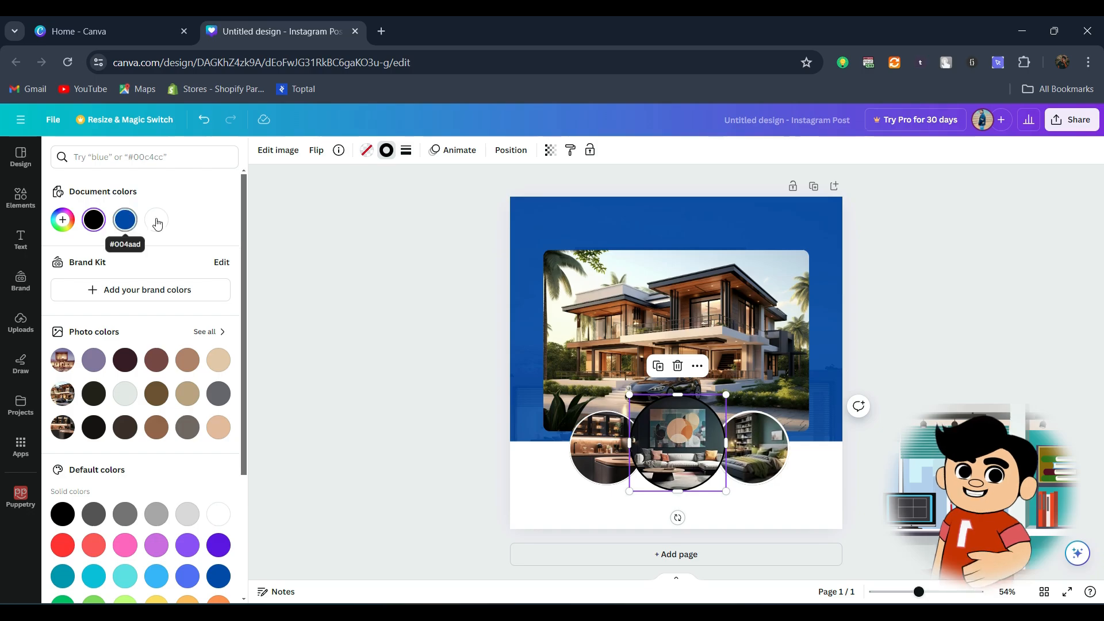
{"action": "key", "text": "Escape"}
{"action": "left_click", "coordinate": [375, 387]}
Step: Give the large house photo a white border with a weight of 5
{"action": "left_click", "coordinate": [748, 320]}
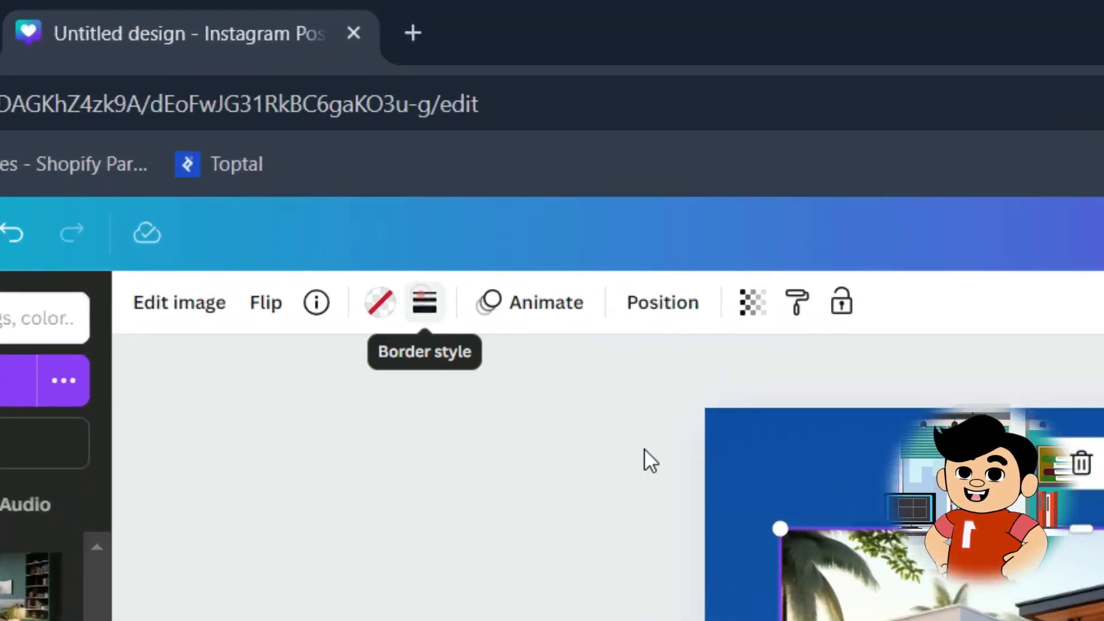
{"action": "left_click", "coordinate": [386, 150]}
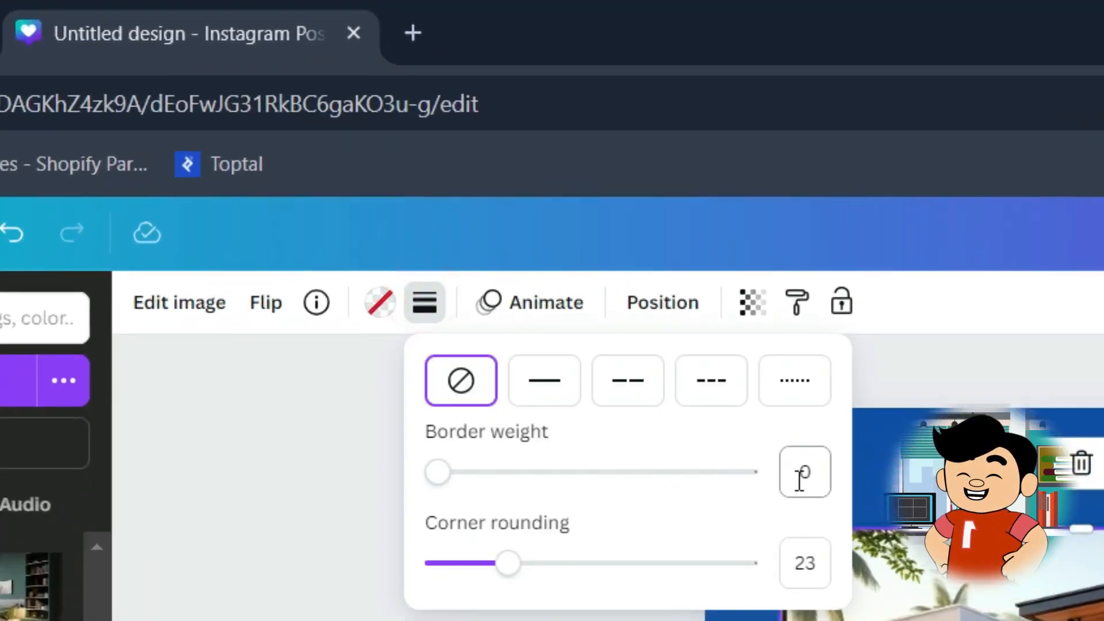
{"action": "left_click", "coordinate": [800, 476]}
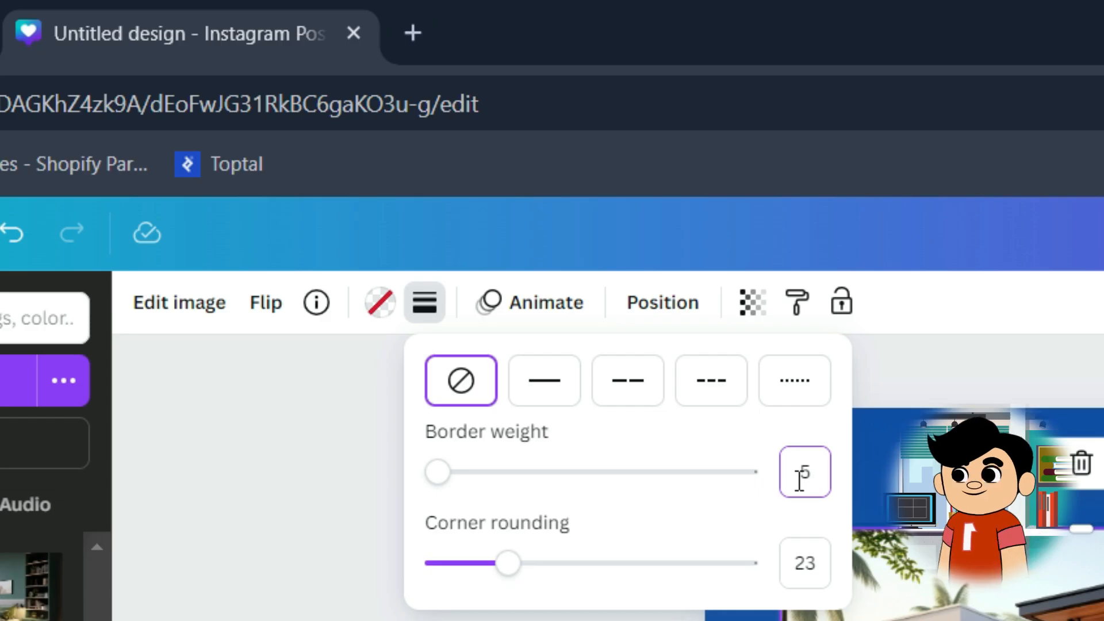
{"action": "type", "text": "5"}
{"action": "left_click", "coordinate": [426, 304]}
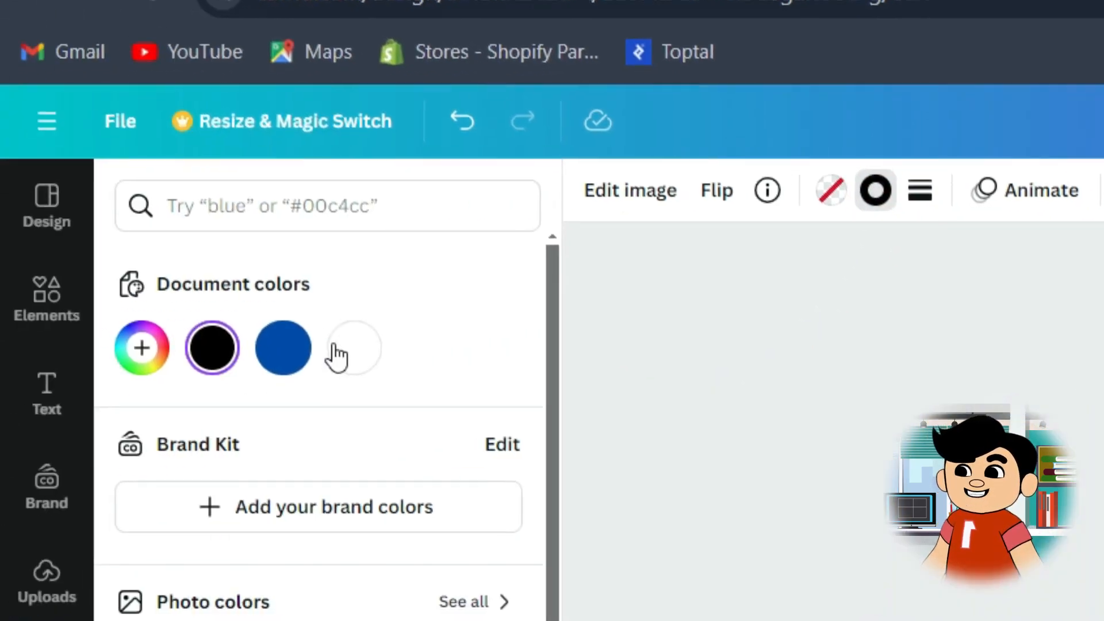
{"action": "left_click", "coordinate": [355, 348]}
{"action": "left_click", "coordinate": [343, 504]}
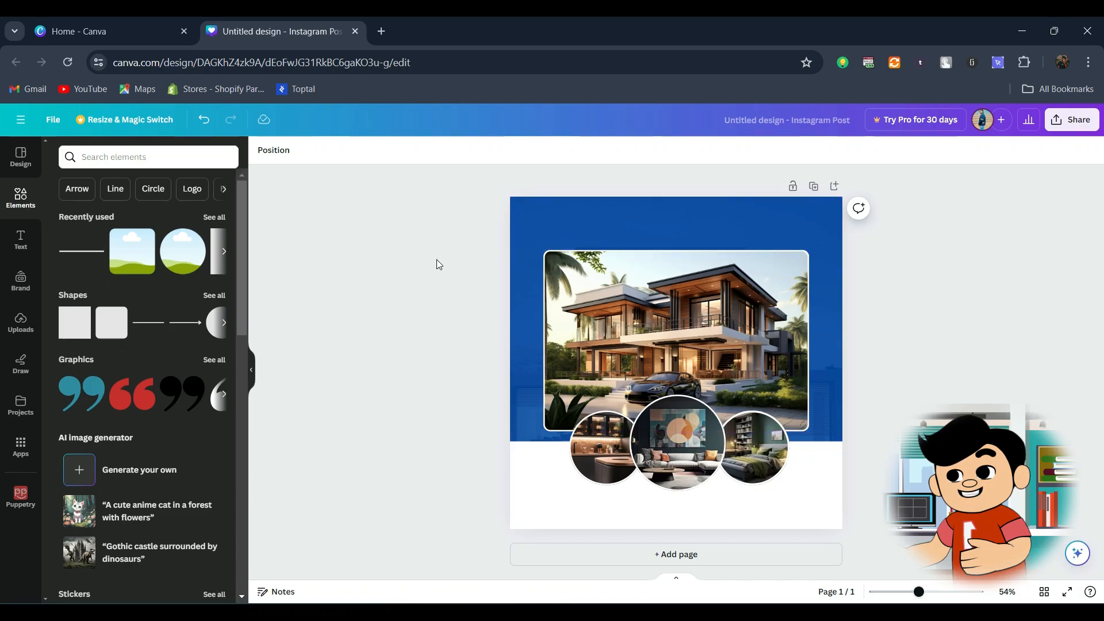
Step: Add a square shape to the page and fill it white
{"action": "left_click", "coordinate": [74, 329]}
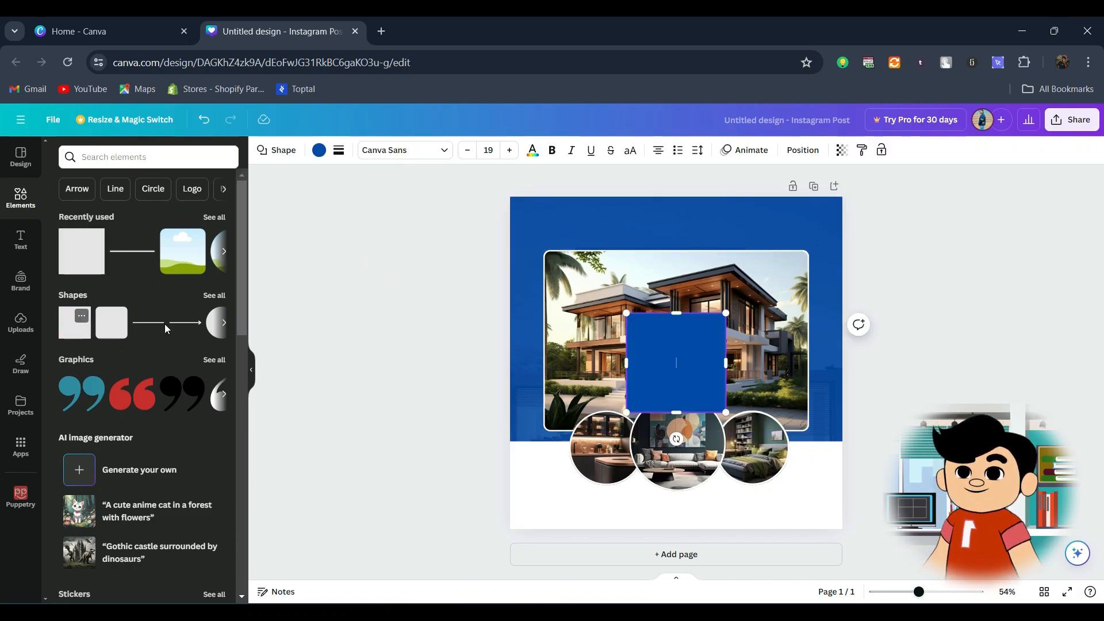
{"action": "left_click", "coordinate": [416, 358]}
{"action": "left_click", "coordinate": [632, 347]}
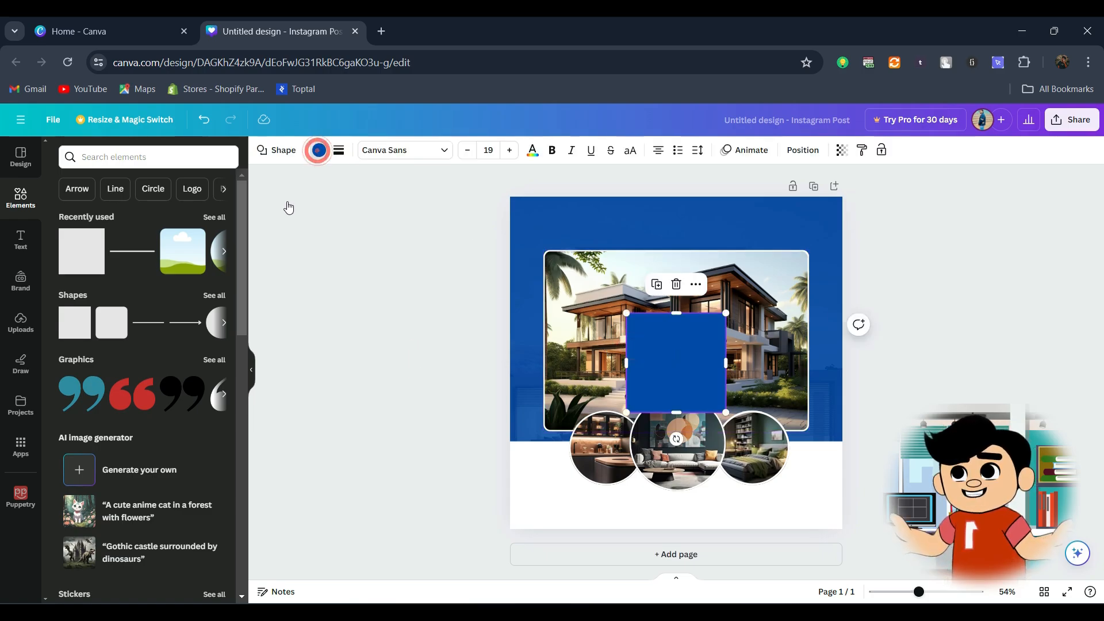
{"action": "left_click", "coordinate": [318, 150]}
{"action": "left_click", "coordinate": [188, 219]}
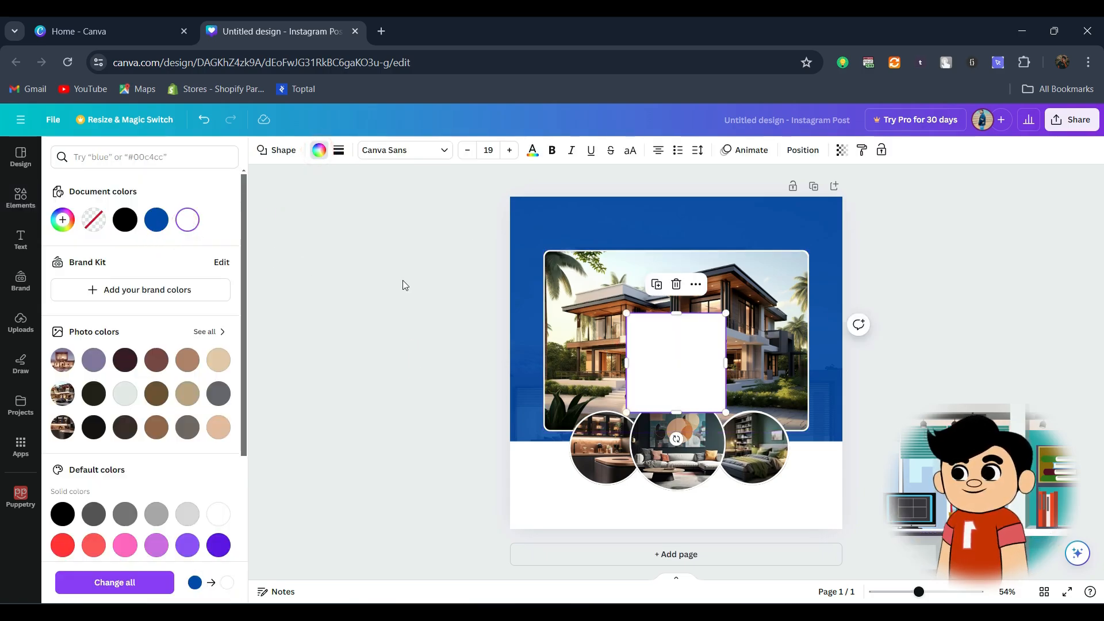
{"action": "left_click", "coordinate": [404, 284]}
Step: Narrow the white square into a thin vertical strip and place it on the blue margin left of the house photo
{"action": "left_click_drag", "start_coordinate": [726, 363], "coordinate": [631, 362]}
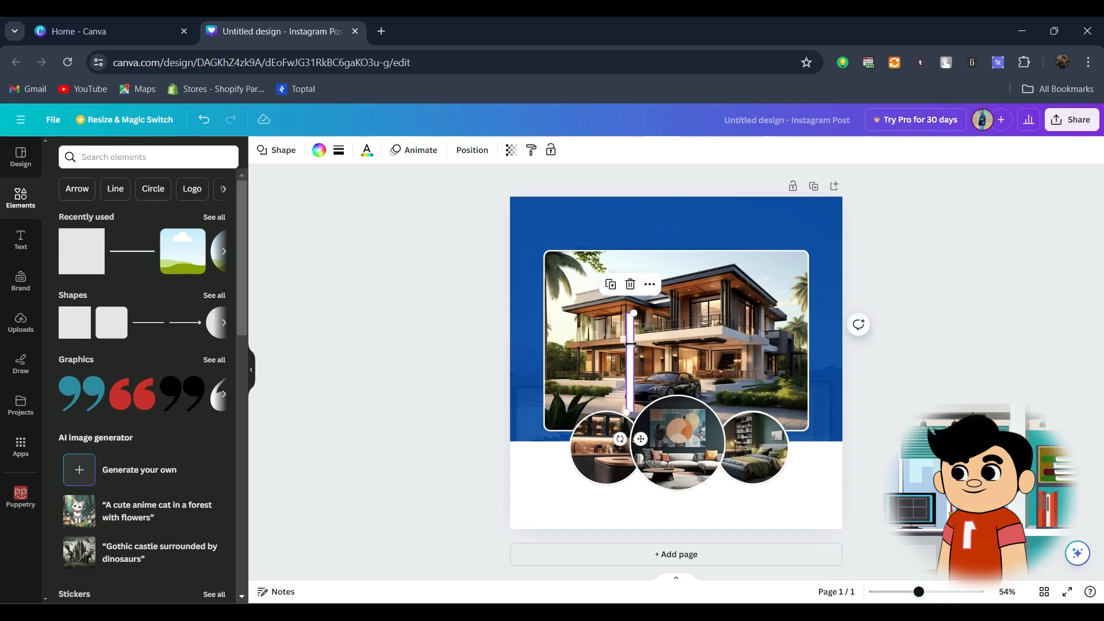
{"action": "left_click_drag", "start_coordinate": [605, 433], "coordinate": [501, 461]}
{"action": "scroll", "coordinate": [485, 383], "scroll_direction": "up", "scroll_amount": 5}
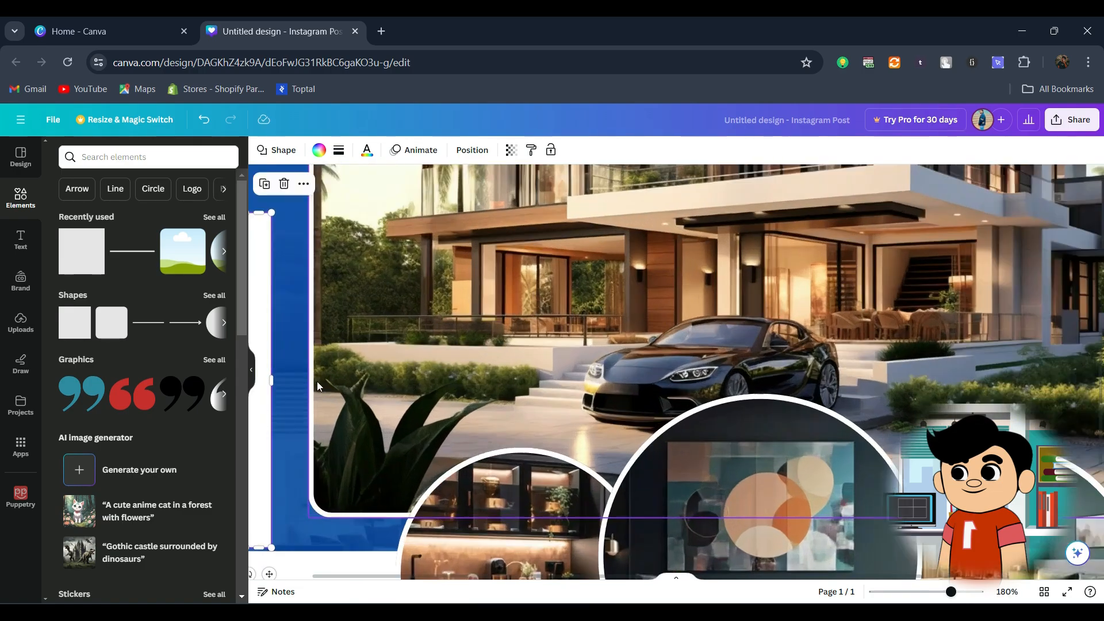
{"action": "left_click_drag", "start_coordinate": [351, 577], "coordinate": [288, 580]}
{"action": "left_click_drag", "start_coordinate": [355, 380], "coordinate": [338, 380]}
Step: Extend the vertical strip almost to the page's upper edge and make it slimmer
{"action": "left_click_drag", "start_coordinate": [335, 210], "coordinate": [342, 142]}
{"action": "scroll", "coordinate": [375, 259], "scroll_direction": "up", "scroll_amount": 8}
{"action": "scroll", "coordinate": [355, 523], "scroll_direction": "down", "scroll_amount": 3}
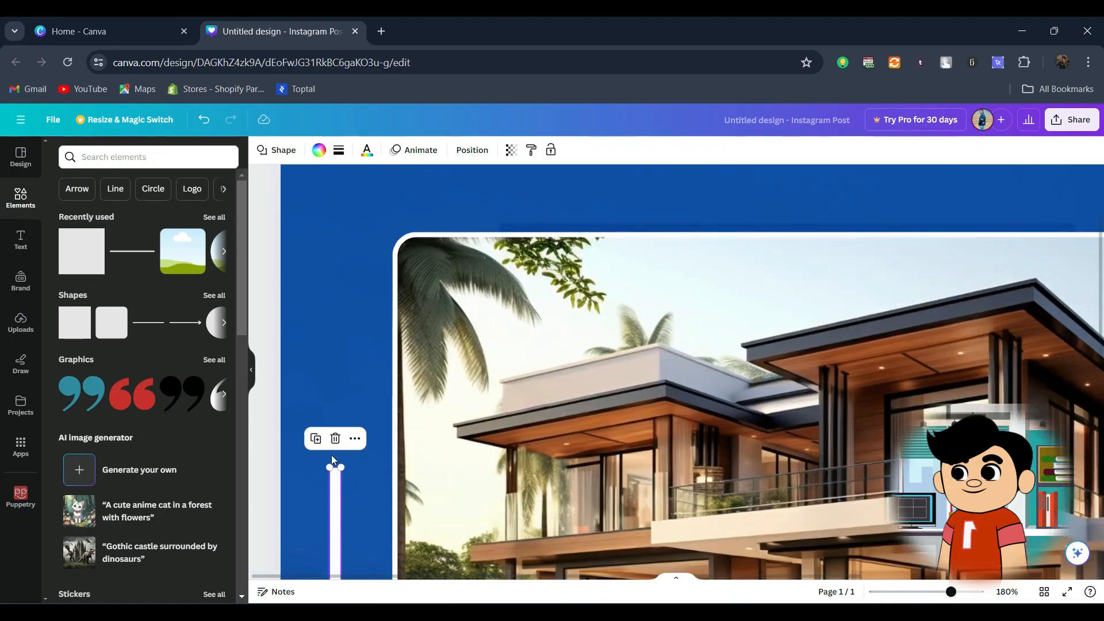
{"action": "left_click_drag", "start_coordinate": [334, 457], "coordinate": [335, 178]}
{"action": "scroll", "coordinate": [379, 289], "scroll_direction": "up", "scroll_amount": 3}
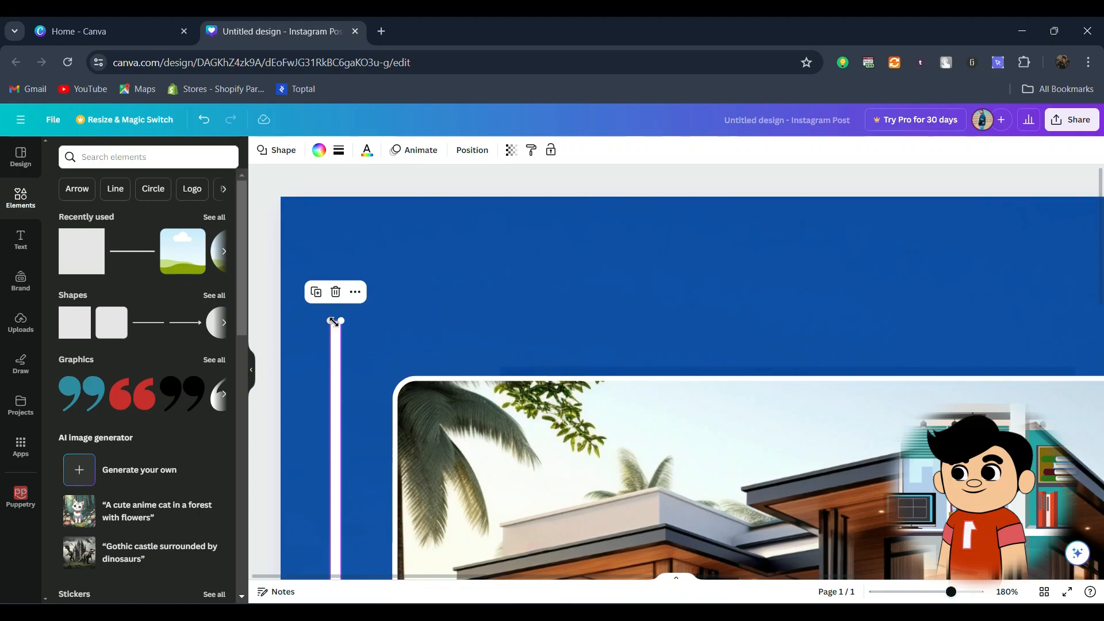
{"action": "left_click_drag", "start_coordinate": [334, 320], "coordinate": [335, 230]}
{"action": "left_click_drag", "start_coordinate": [349, 363], "coordinate": [345, 366]}
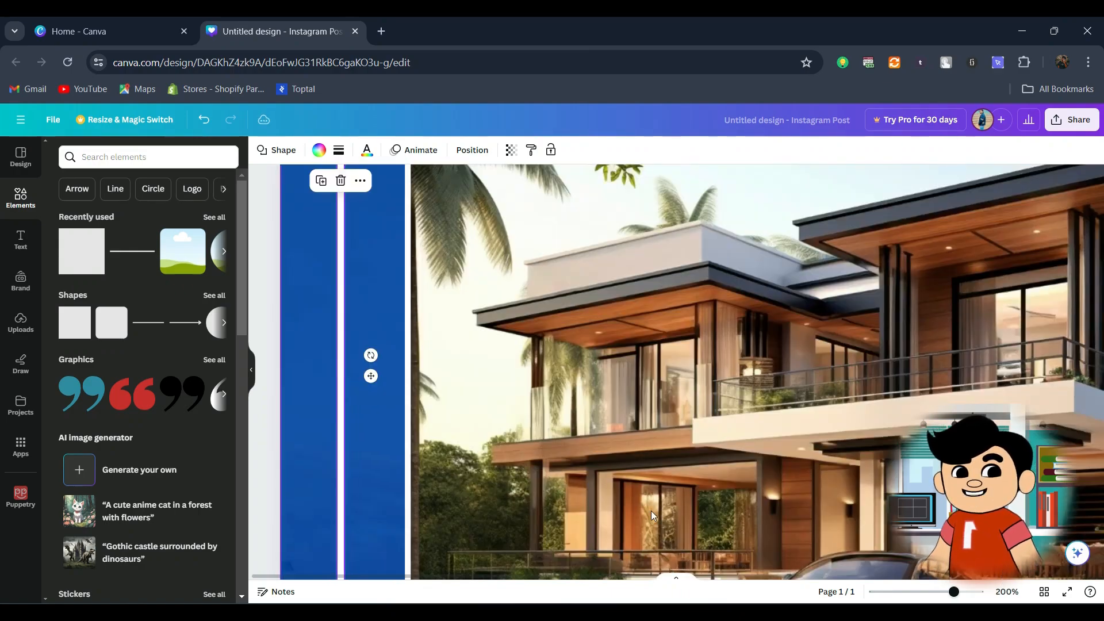
Step: Place a copy of the vertical strip on the blue margin right of the house photo, level with the original
{"action": "left_click", "coordinate": [927, 592]}
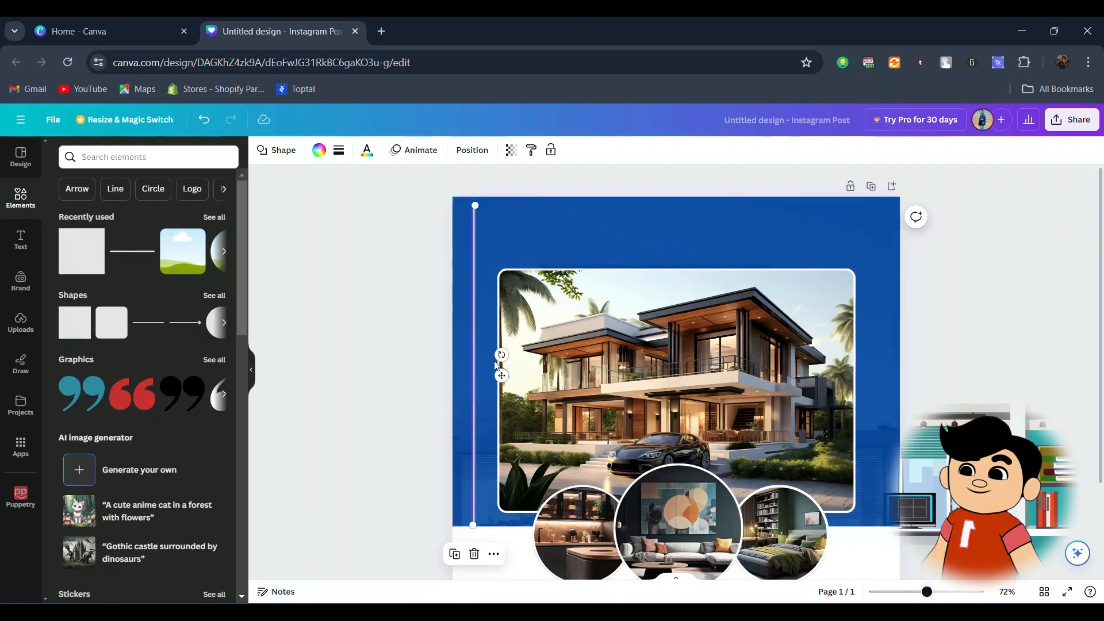
{"action": "left_click_drag", "start_coordinate": [532, 374], "coordinate": [907, 375]}
{"action": "left_click", "coordinate": [477, 255]}
{"action": "left_click", "coordinate": [387, 353]}
Step: Add a white rectangle, flatten it and place it along the page's upper edge, starting at the left vertical strip
{"action": "key", "text": "r"}
{"action": "left_click", "coordinate": [319, 155]}
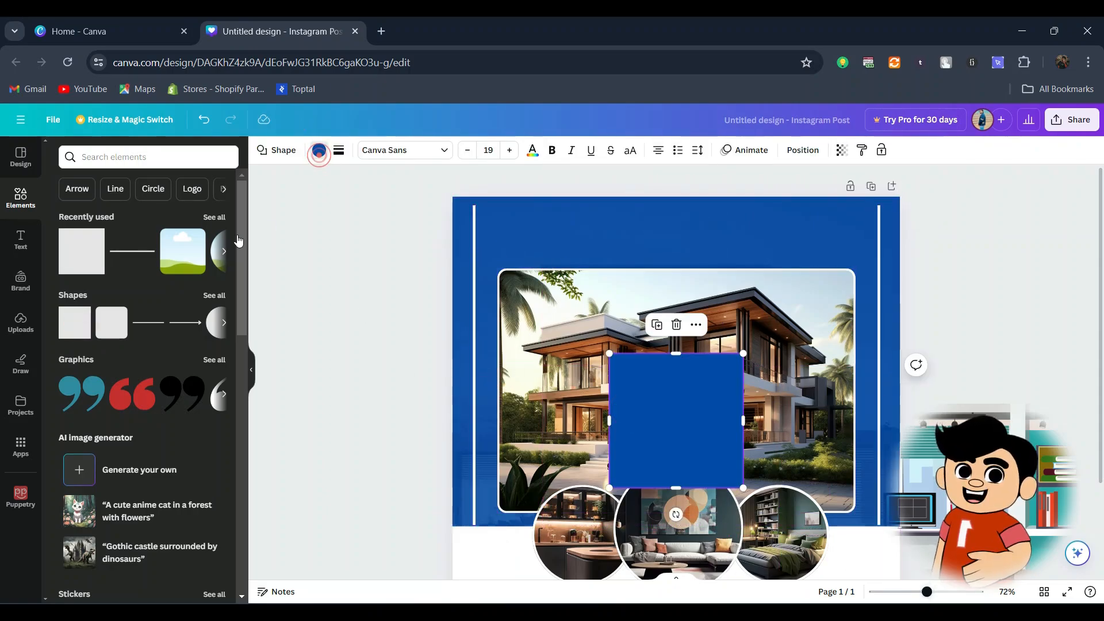
{"action": "left_click", "coordinate": [209, 250]}
{"action": "left_click", "coordinate": [670, 447]}
{"action": "left_click_drag", "start_coordinate": [676, 488], "coordinate": [677, 365]}
{"action": "left_click_drag", "start_coordinate": [688, 358], "coordinate": [554, 199]}
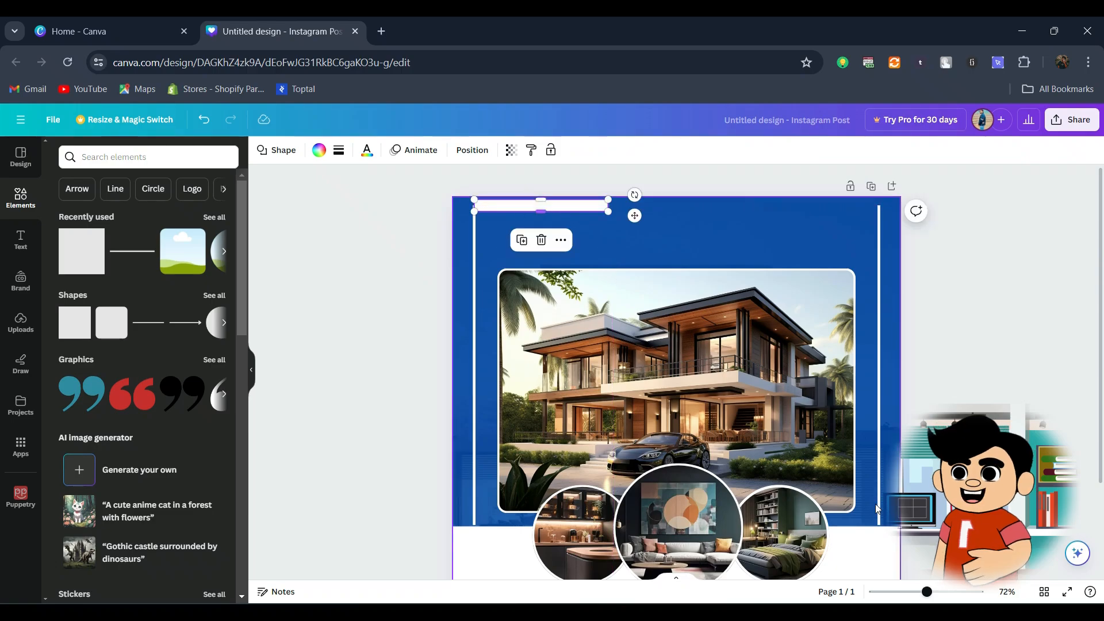
Step: Thin the horizontal bar to the left strip's thickness and lengthen it to about a third of the page width
{"action": "left_click_drag", "start_coordinate": [927, 592], "coordinate": [952, 591]}
{"action": "left_click_drag", "start_coordinate": [1101, 345], "coordinate": [1101, 222]}
{"action": "left_click_drag", "start_coordinate": [650, 576], "coordinate": [512, 576]}
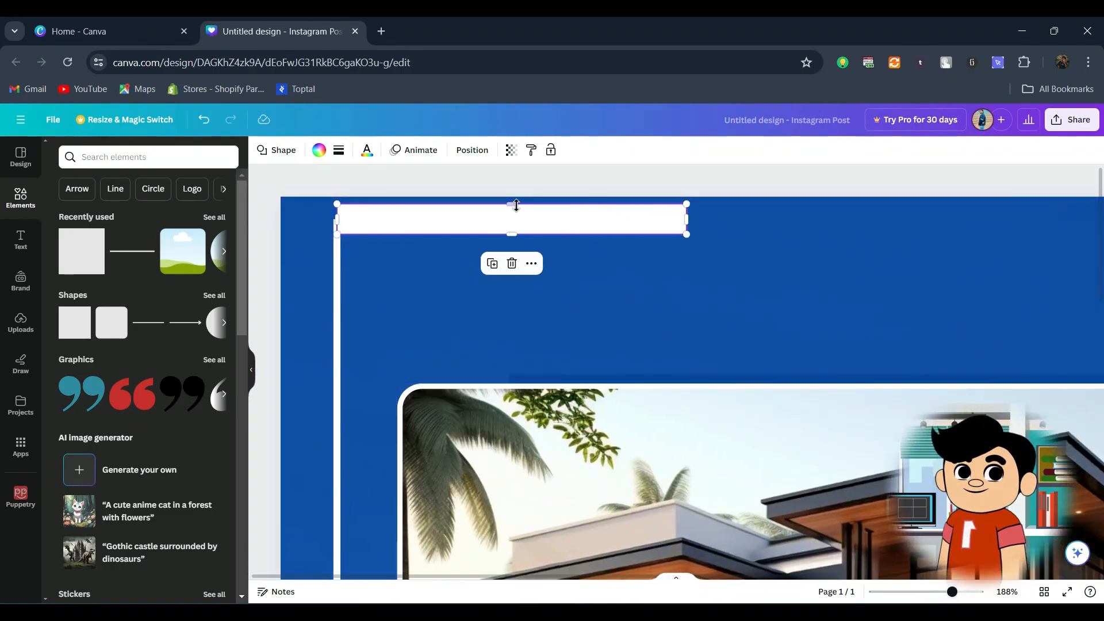
{"action": "left_click_drag", "start_coordinate": [517, 205], "coordinate": [517, 252]}
{"action": "left_click_drag", "start_coordinate": [683, 219], "coordinate": [732, 220]}
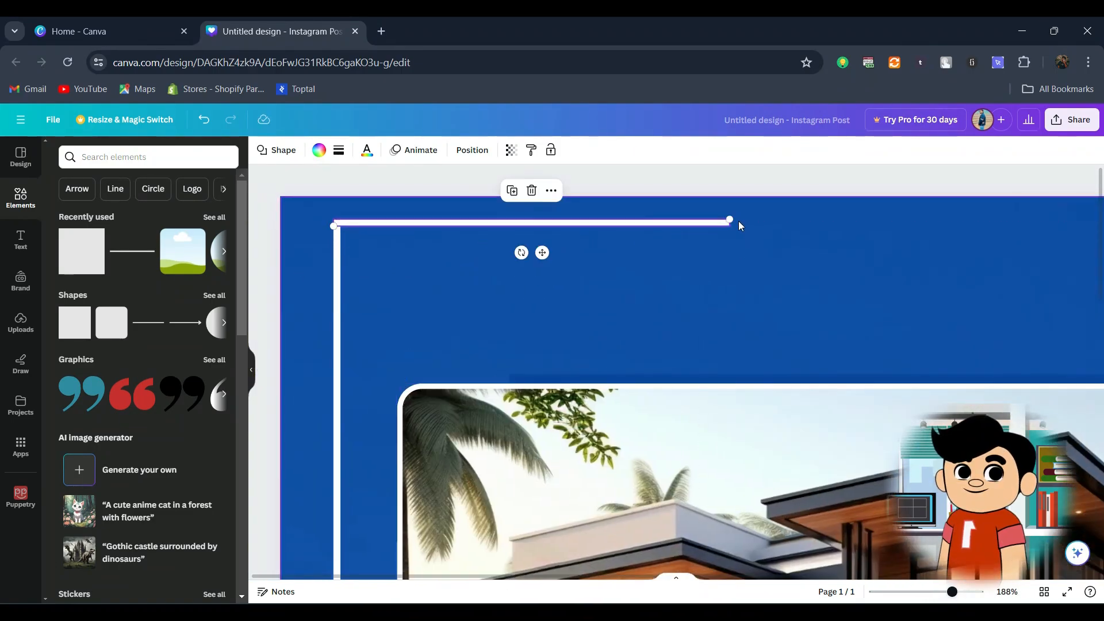
Step: Duplicate the horizontal bar and move the copy to its lower right, above the house photo
{"action": "left_click", "coordinate": [337, 316], "text": "shift"}
{"action": "left_click", "coordinate": [460, 223]}
{"action": "left_click_drag", "start_coordinate": [542, 253], "coordinate": [850, 302], "text": "alt"}
Step: Group the left vertical strip with the horizontal bar that meets its upper end
{"action": "left_click", "coordinate": [447, 223]}
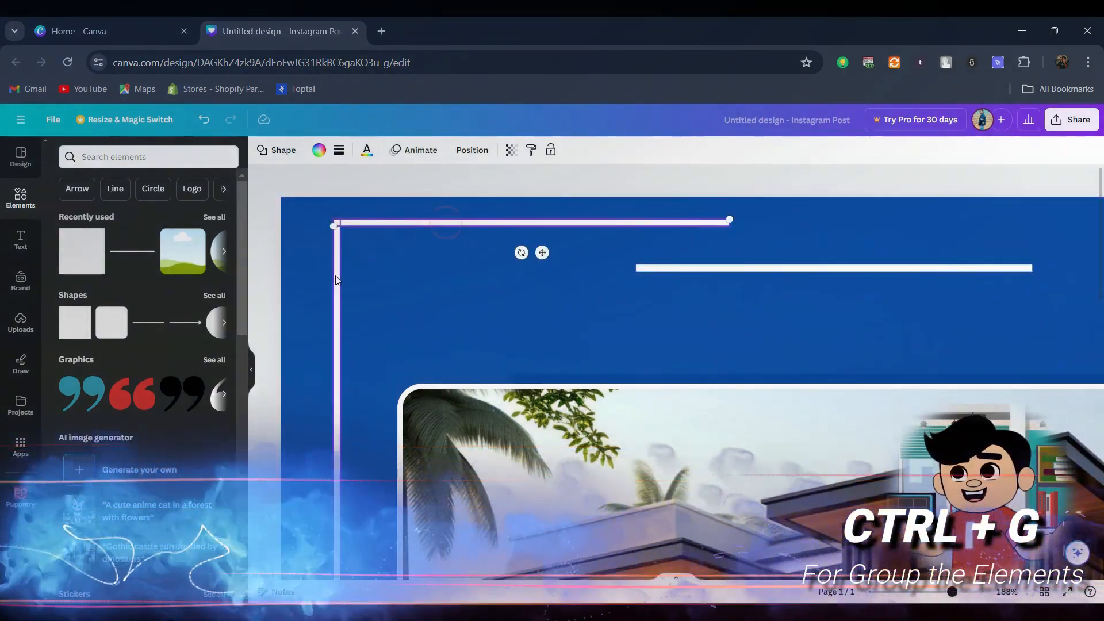
{"action": "left_click", "coordinate": [337, 279], "text": "shift"}
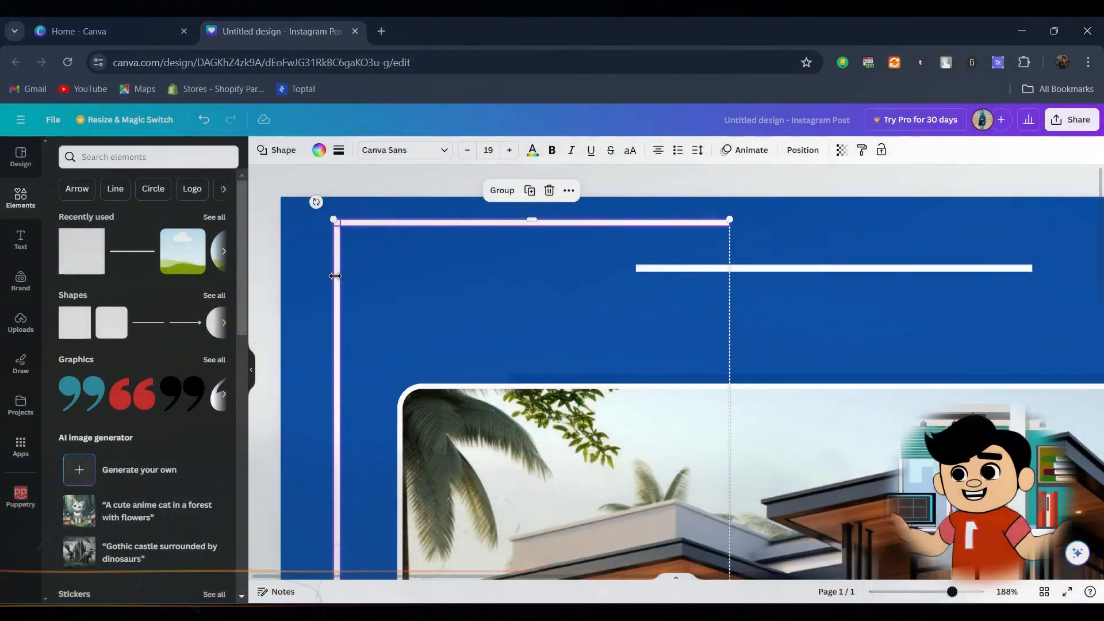
{"action": "key", "text": "ctrl+g"}
{"action": "scroll", "coordinate": [385, 278], "scroll_direction": "down", "scroll_amount": 5}
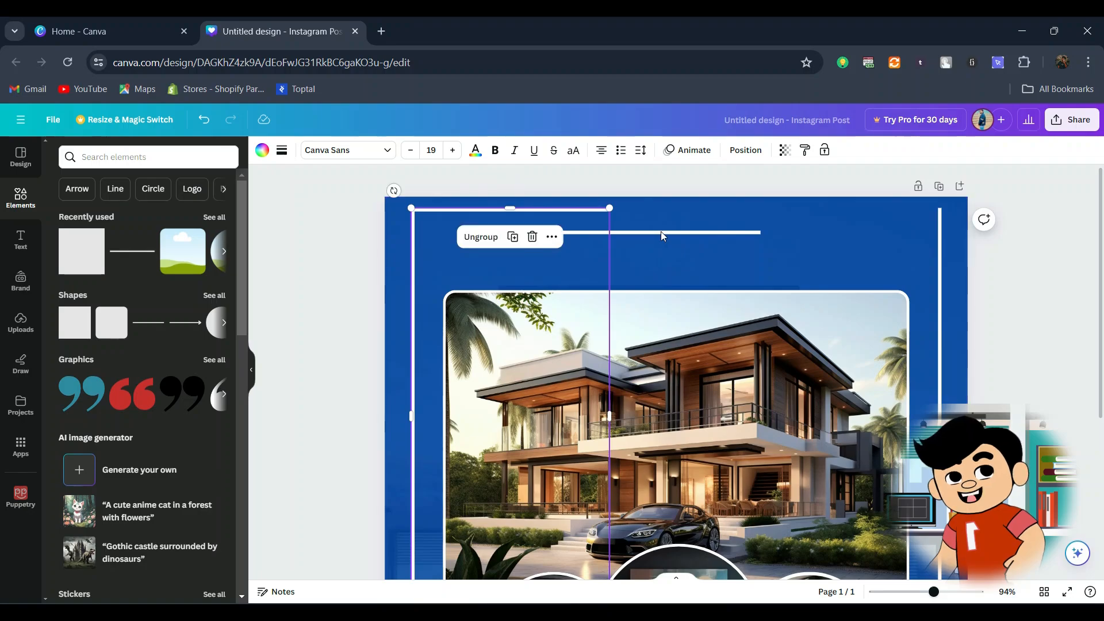
Step: Align the copied bar with the right vertical strip's upper end to form a corner, and group the two
{"action": "left_click", "coordinate": [660, 232]}
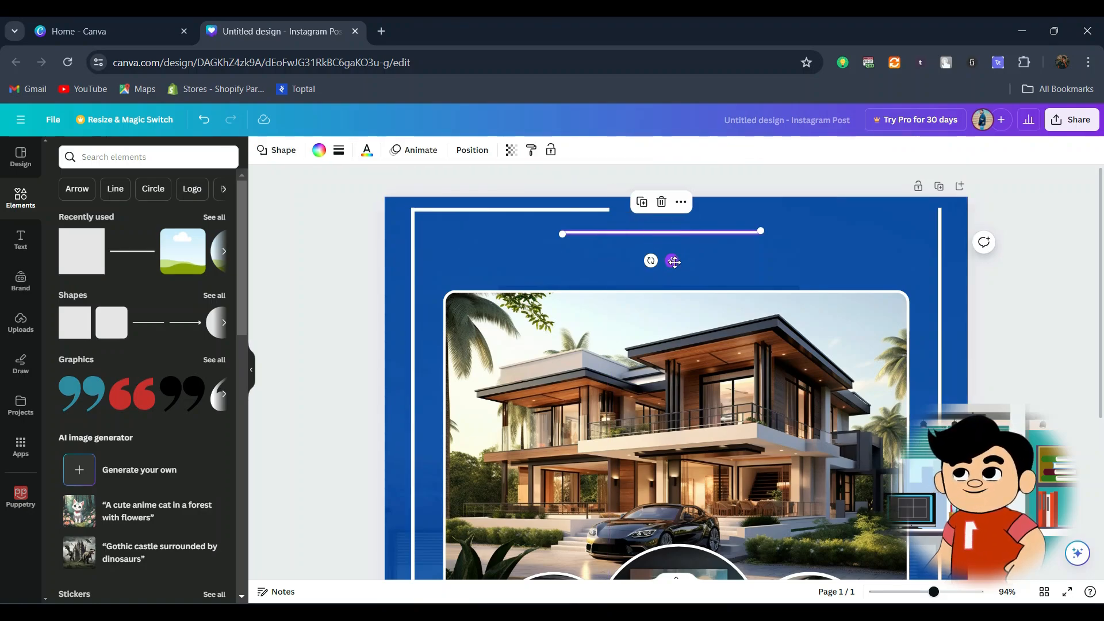
{"action": "left_click_drag", "start_coordinate": [675, 262], "coordinate": [832, 241]}
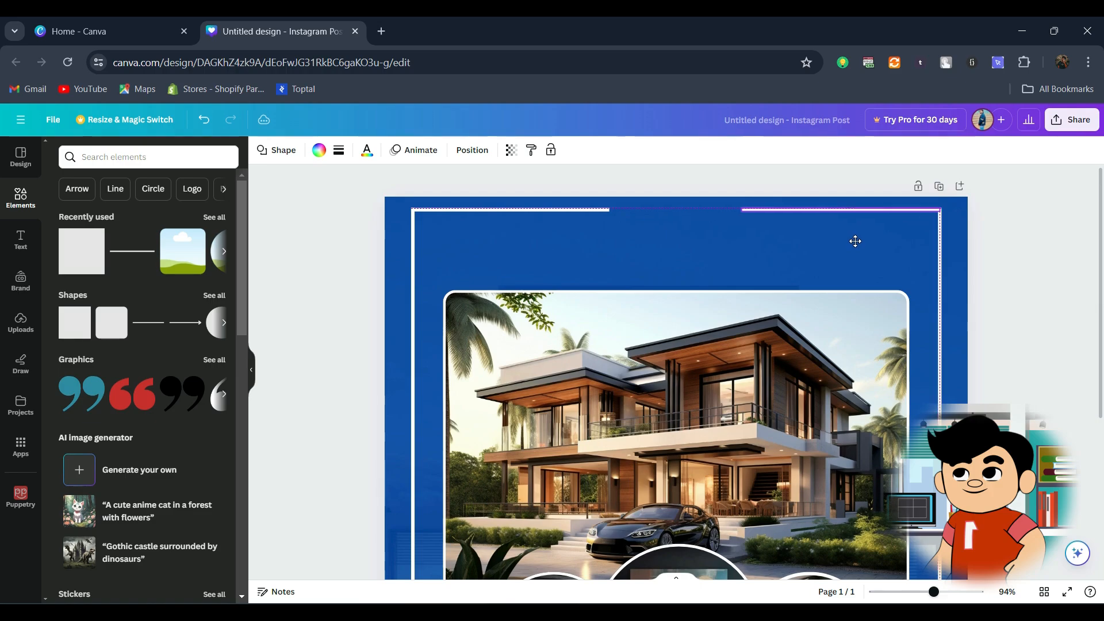
{"action": "left_click_drag", "start_coordinate": [857, 242], "coordinate": [856, 242]}
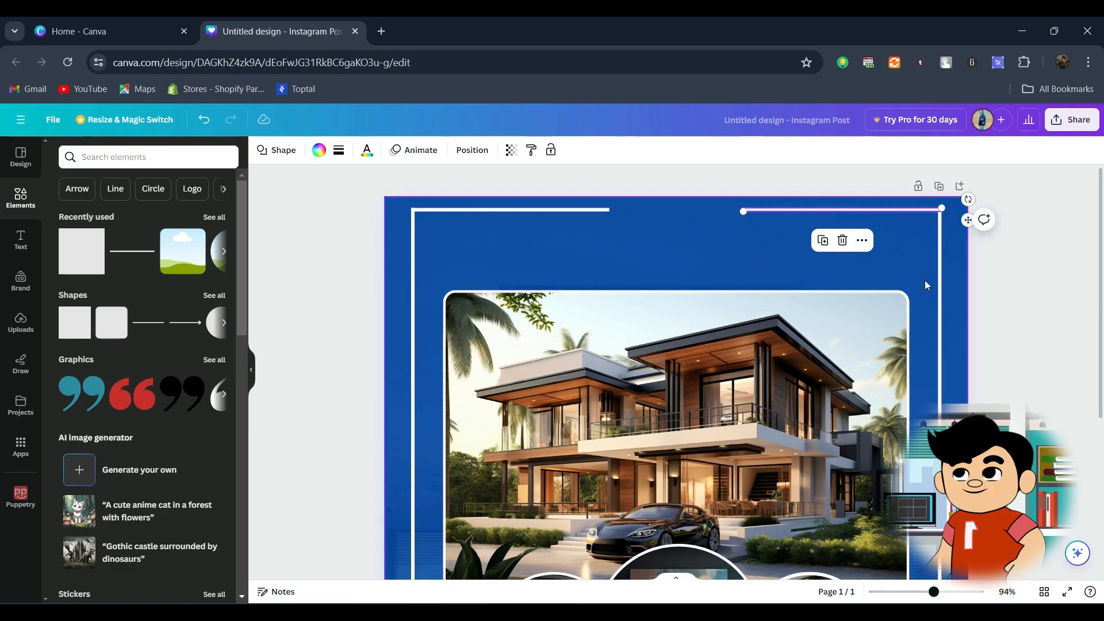
{"action": "left_click", "coordinate": [940, 285], "text": "shift"}
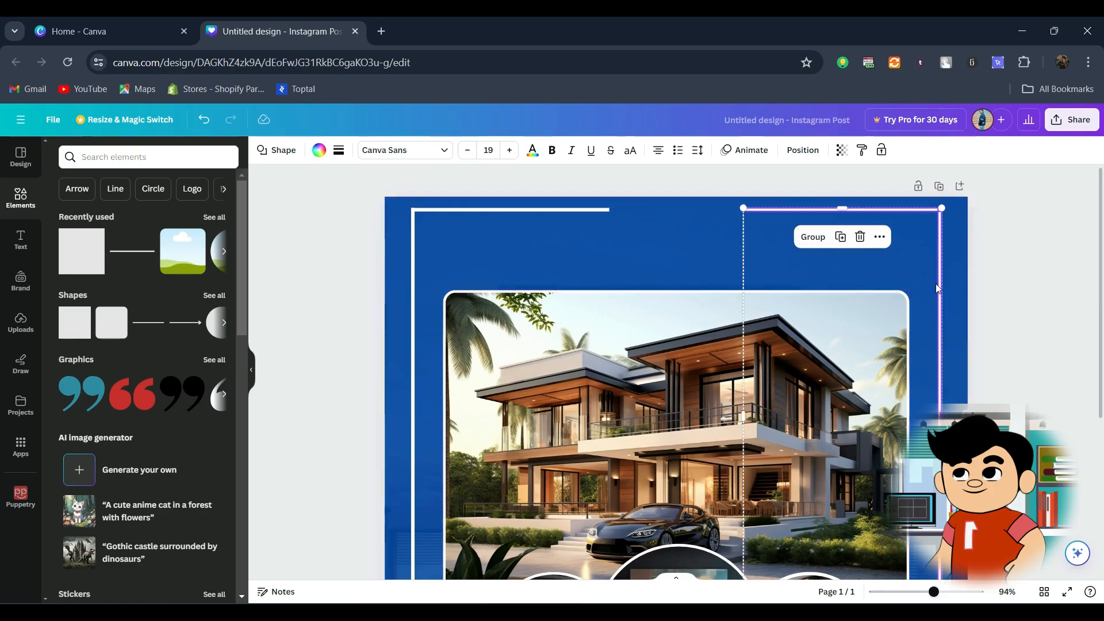
{"action": "key", "text": "ctrl+g"}
Step: Send the left and right corner line groups backward in the layer order
{"action": "scroll", "coordinate": [1064, 299], "scroll_direction": "down", "scroll_amount": 3}
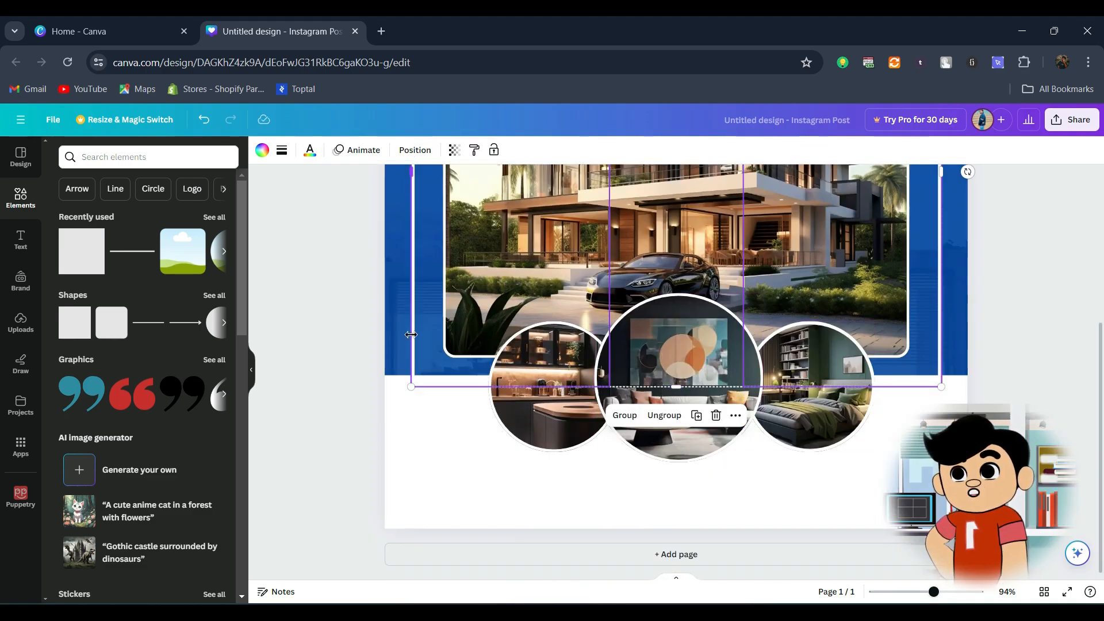
{"action": "right_click", "coordinate": [410, 281]}
{"action": "mouse_move", "coordinate": [357, 284]}
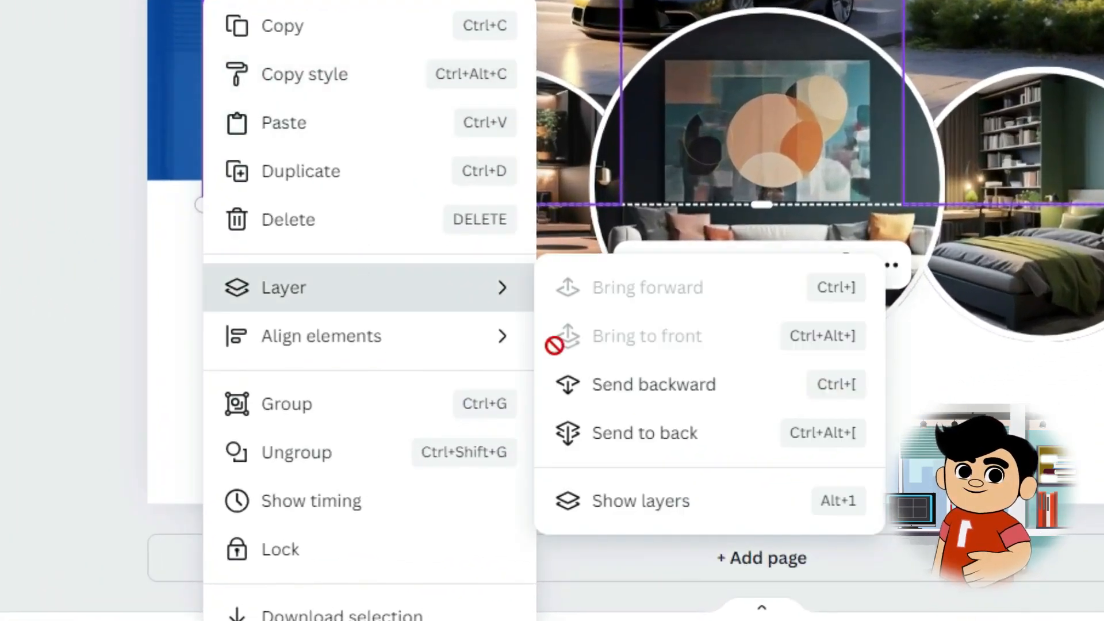
{"action": "left_click", "coordinate": [625, 395]}
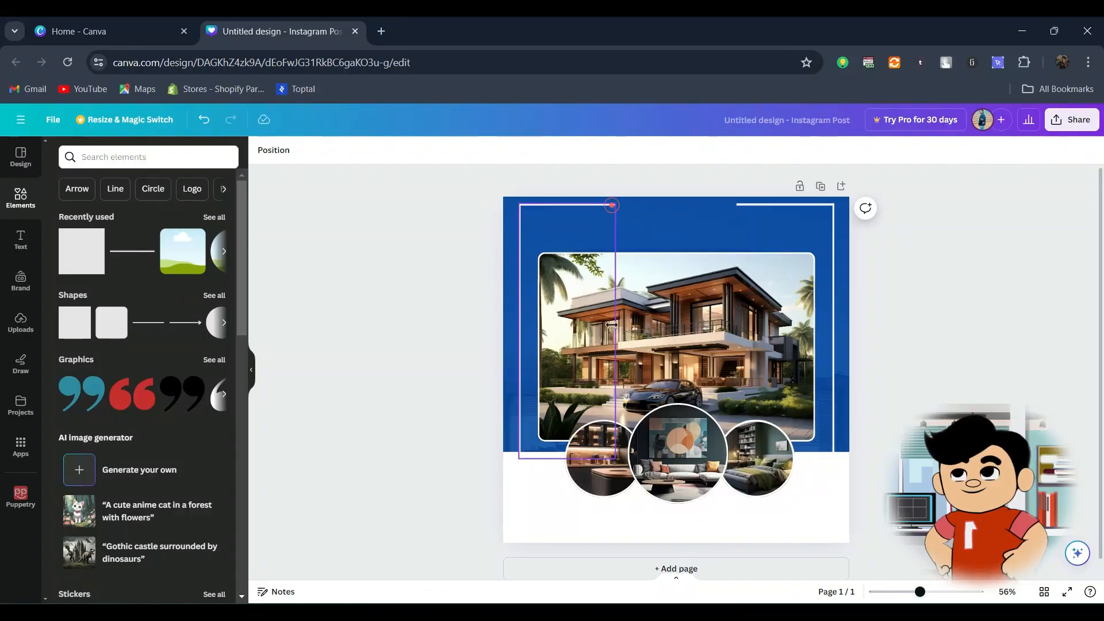
{"action": "left_click", "coordinate": [611, 324]}
{"action": "left_click", "coordinate": [360, 224]}
Step: Add a heading to the page with the text "ELEGANT HOME"
{"action": "left_click", "coordinate": [21, 240]}
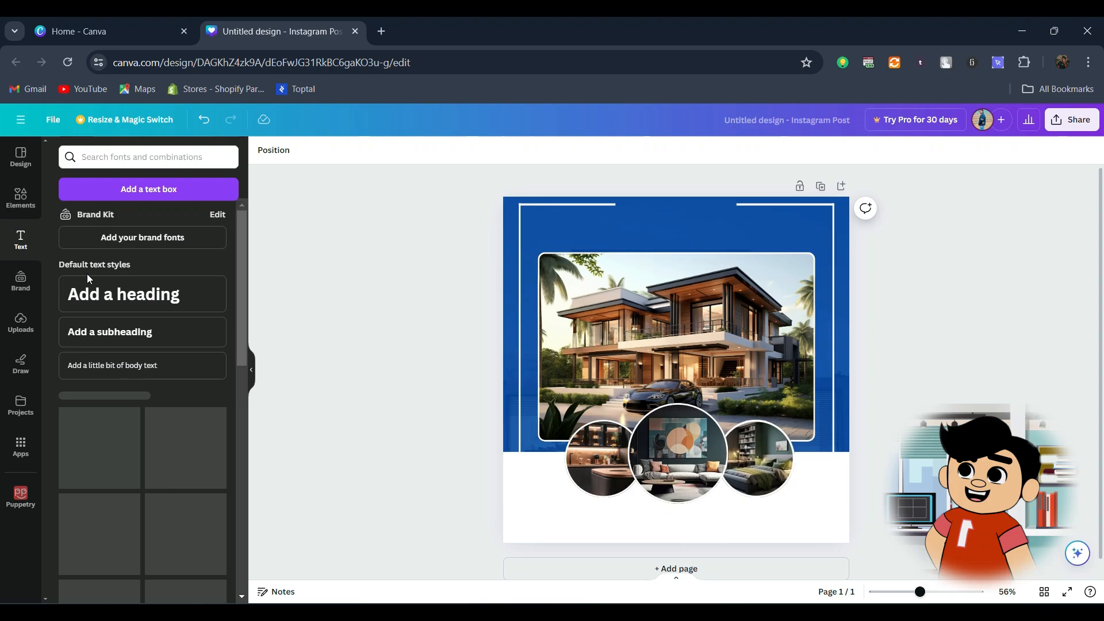
{"action": "left_click", "coordinate": [119, 301]}
{"action": "type", "text": "ELE"}
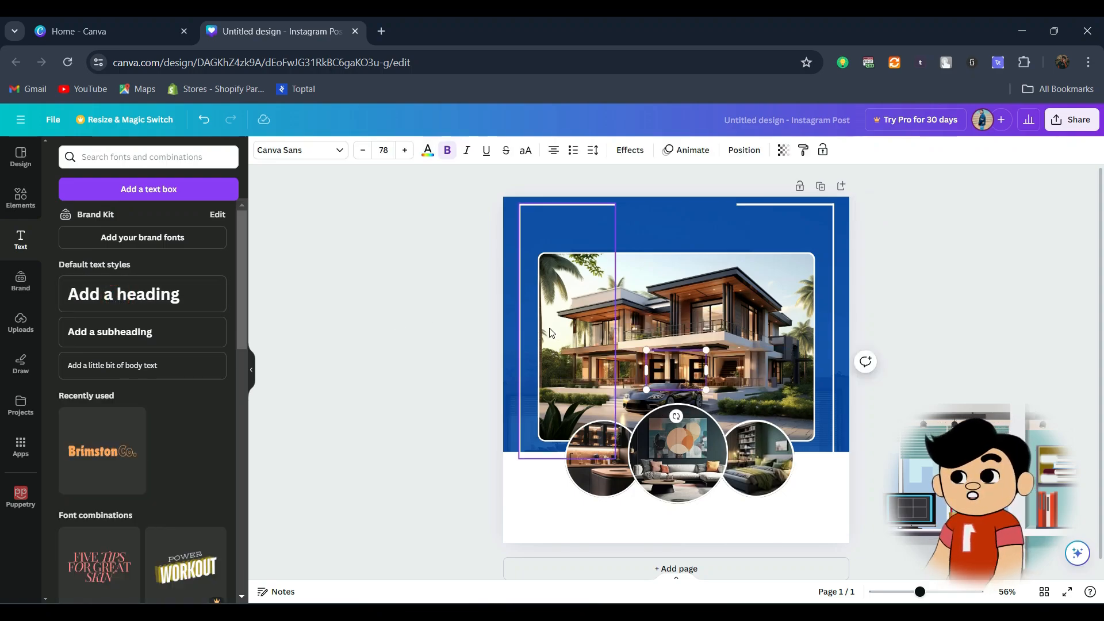
{"action": "type", "text": "GANT HOME"}
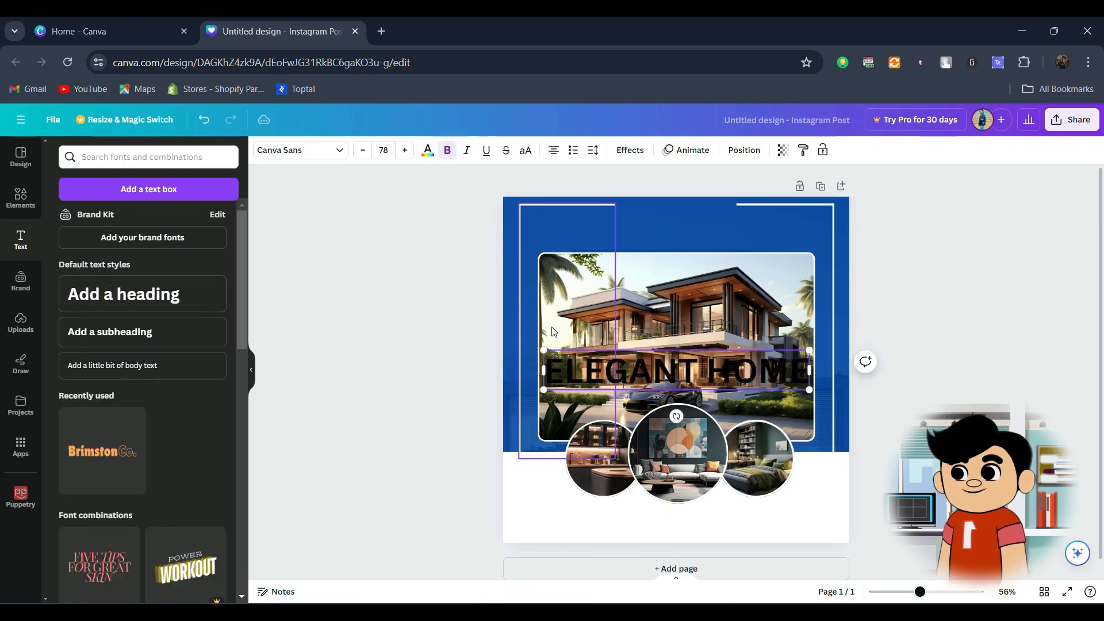
{"action": "left_click", "coordinate": [1005, 320]}
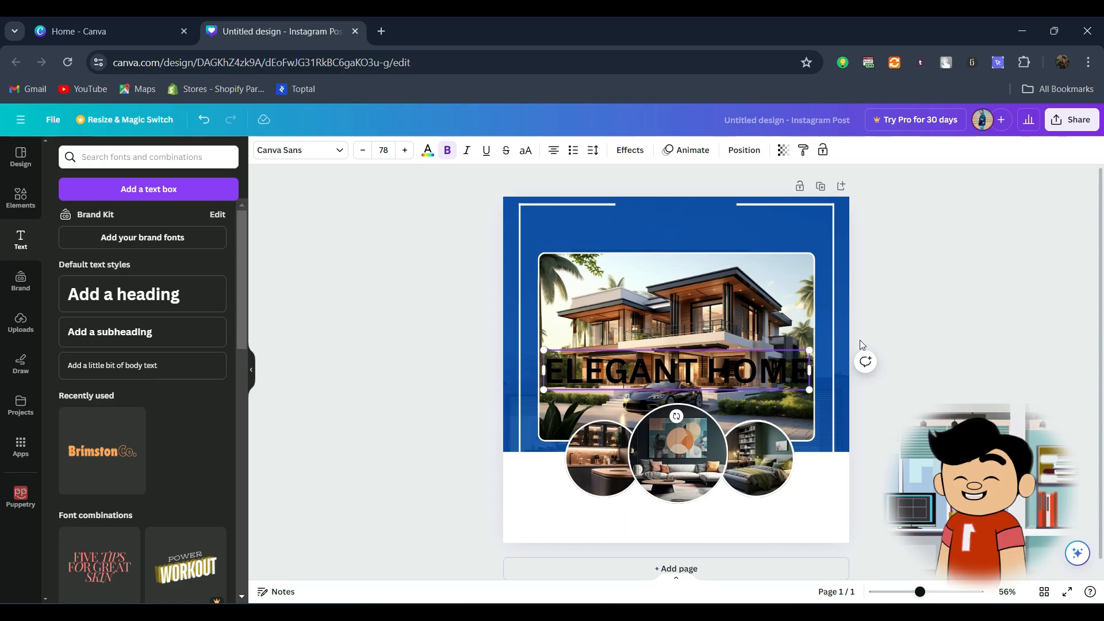
Step: Move the "ELEGANT HOME" heading above the house photo, color it white and scale it down to about 58.3
{"action": "left_click_drag", "start_coordinate": [686, 374], "coordinate": [680, 238]}
{"action": "left_click", "coordinate": [432, 150]}
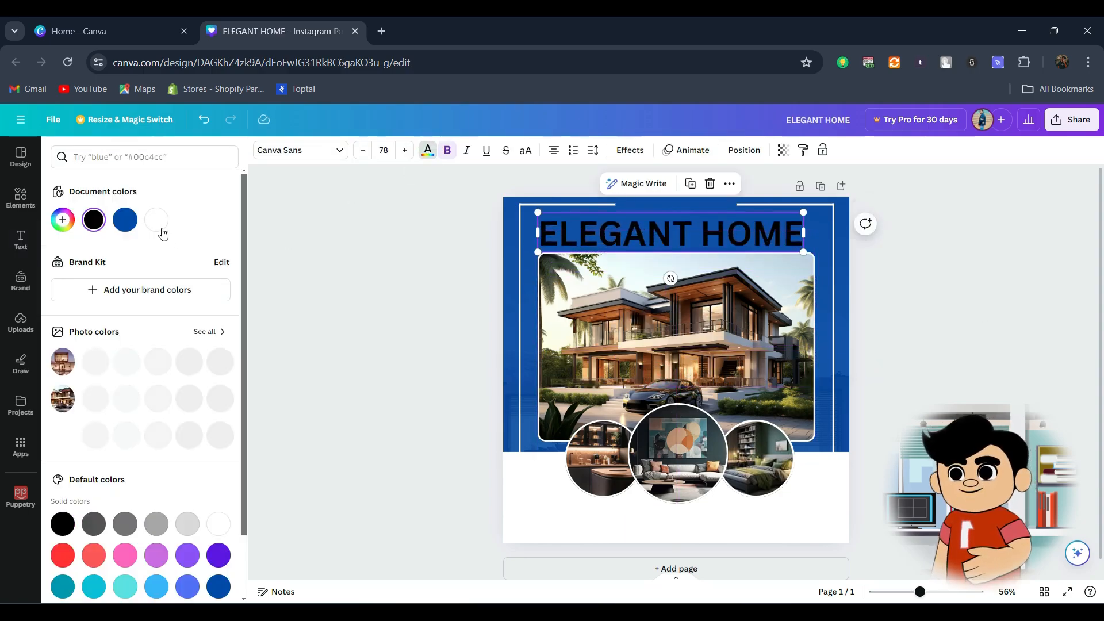
{"action": "left_click", "coordinate": [219, 522]}
{"action": "left_click_drag", "start_coordinate": [803, 252], "coordinate": [704, 208]}
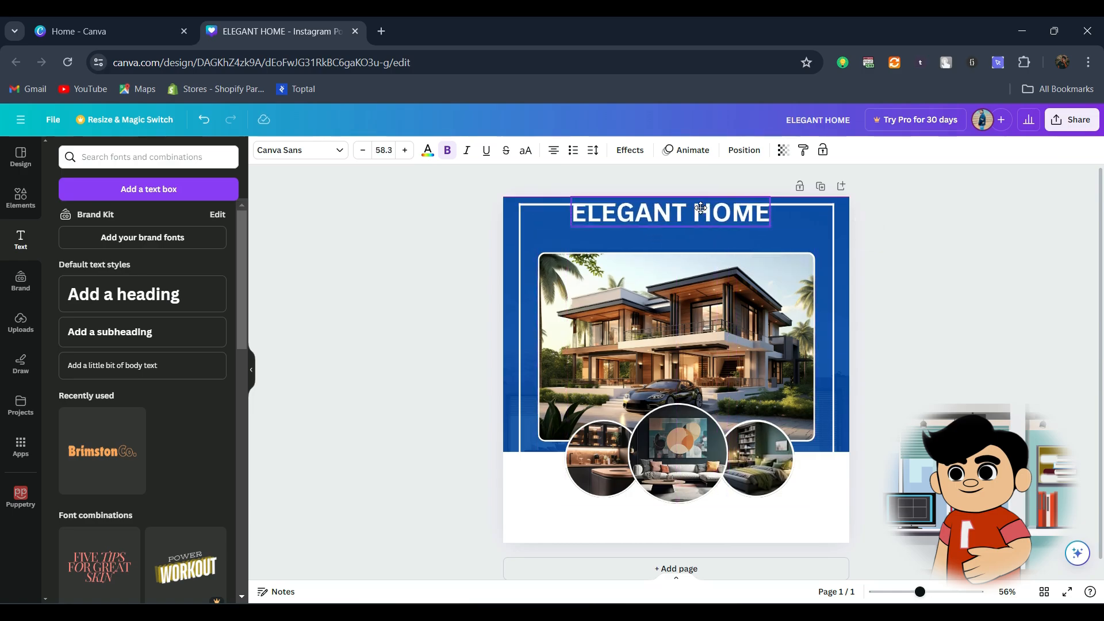
Step: Lower both corner line groups to the heading's mid-height and shorten their horizontal bars so they end beside the text
{"action": "left_click", "coordinate": [813, 210]}
{"action": "left_click_drag", "start_coordinate": [785, 204], "coordinate": [785, 213]}
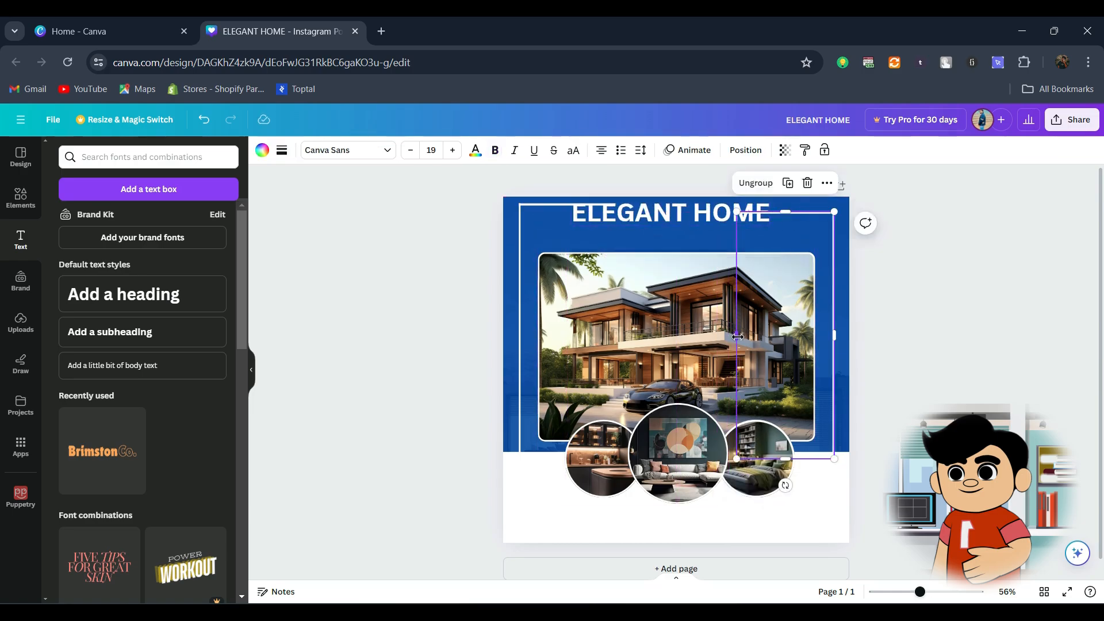
{"action": "left_click_drag", "start_coordinate": [739, 335], "coordinate": [777, 336]}
{"action": "left_click", "coordinate": [556, 205]}
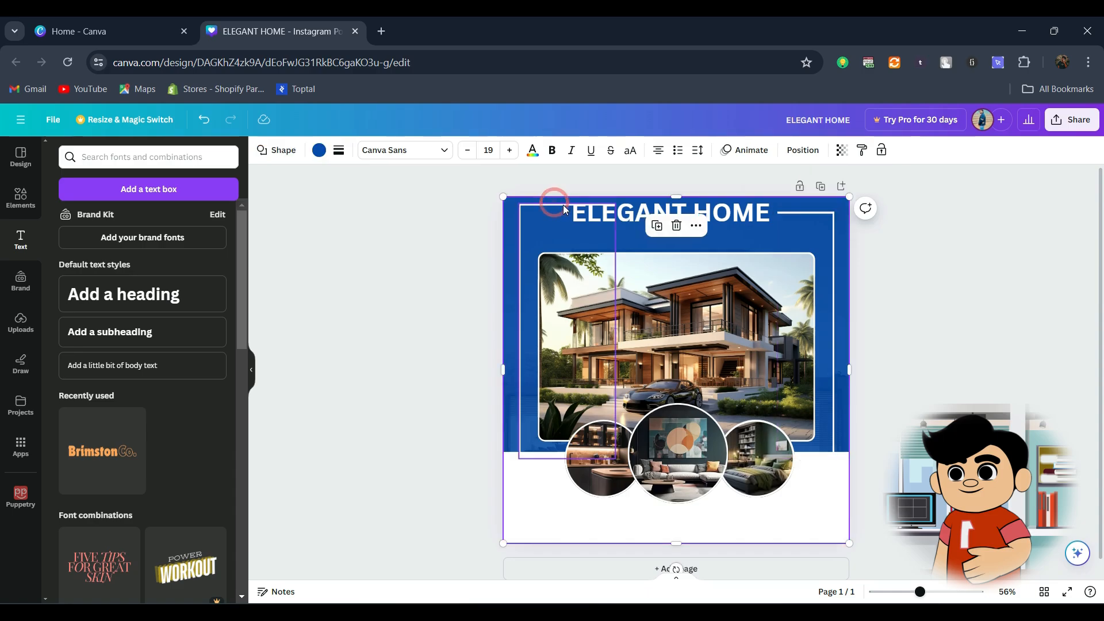
{"action": "left_click", "coordinate": [564, 205]}
{"action": "left_click_drag", "start_coordinate": [567, 204], "coordinate": [567, 213]}
{"action": "left_click_drag", "start_coordinate": [615, 335], "coordinate": [568, 332]}
{"action": "left_click", "coordinate": [1070, 291]}
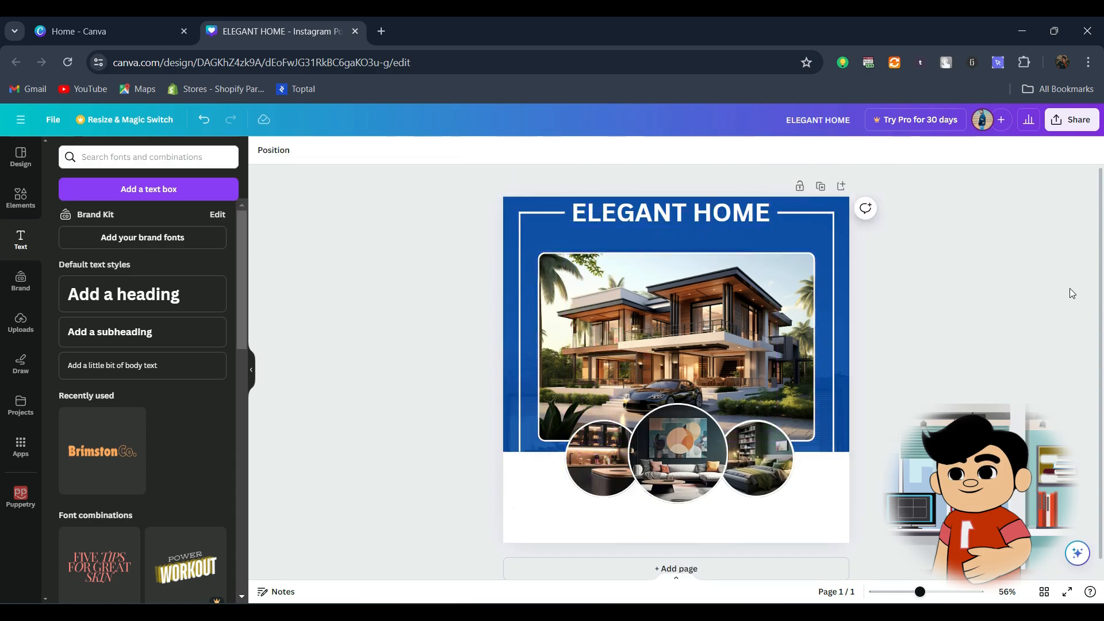
Step: Add the subheading "FOR SALE" centered below "ELEGANT HOME" and make it italic
{"action": "left_click", "coordinate": [705, 211]}
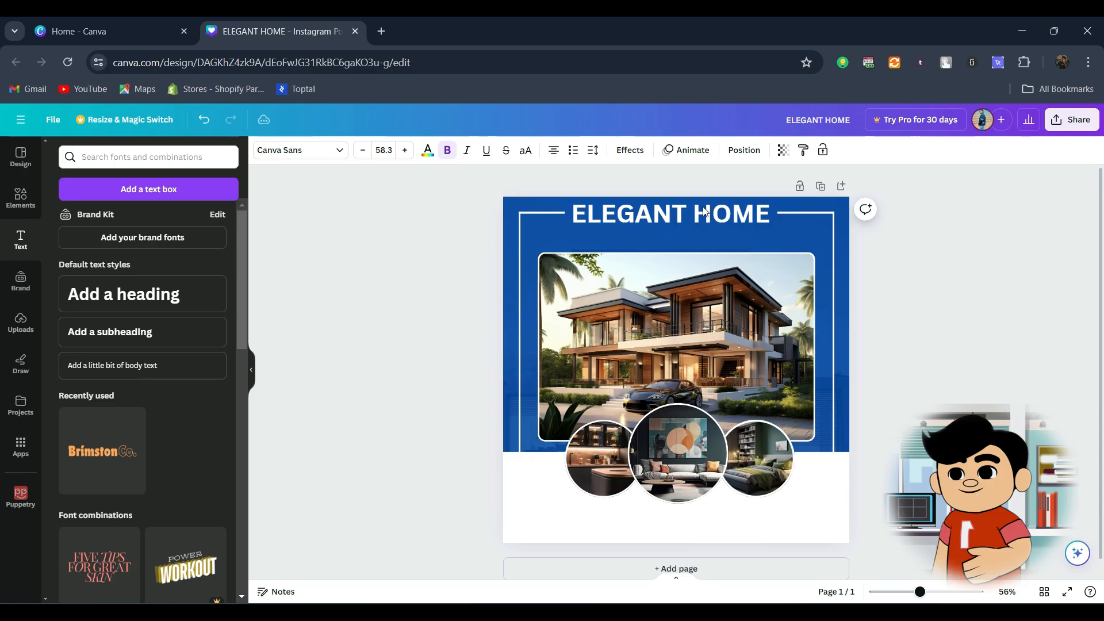
{"action": "left_click", "coordinate": [110, 332]}
{"action": "type", "text": "FOR SALE"}
{"action": "left_click_drag", "start_coordinate": [679, 288], "coordinate": [676, 237]}
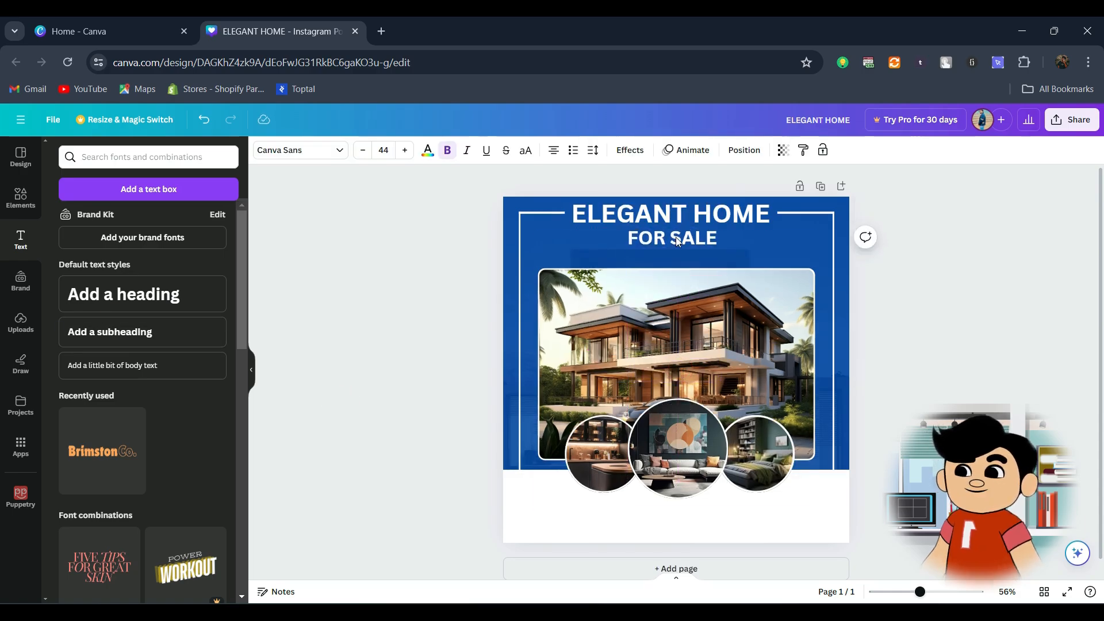
{"action": "key", "text": "ctrl+i"}
{"action": "left_click", "coordinate": [823, 215]}
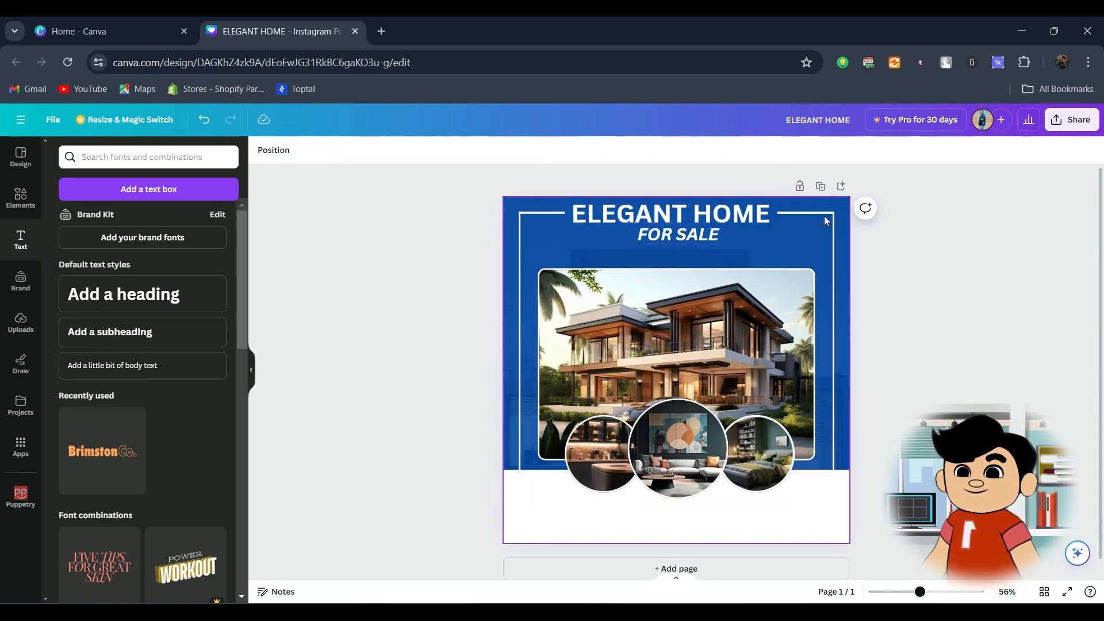
Step: Place a horizontal line on each side of "FOR SALE", aligned with the middle of the text
{"action": "left_click", "coordinate": [823, 215]}
{"action": "scroll", "coordinate": [909, 253], "scroll_direction": "up", "scroll_amount": 10}
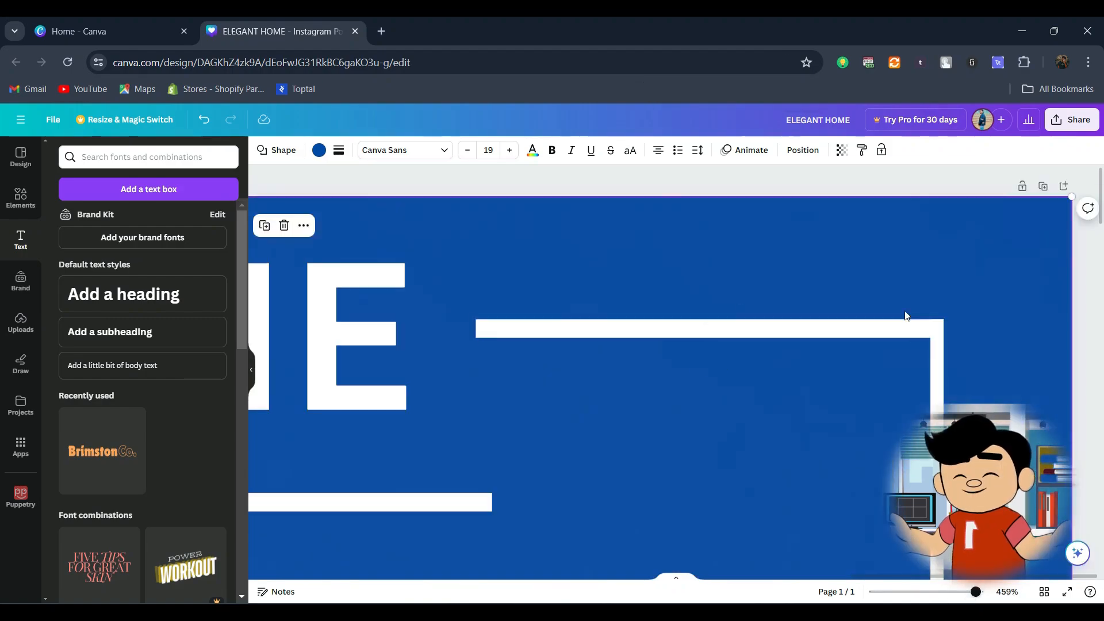
{"action": "scroll", "coordinate": [906, 316], "scroll_direction": "down", "scroll_amount": 10}
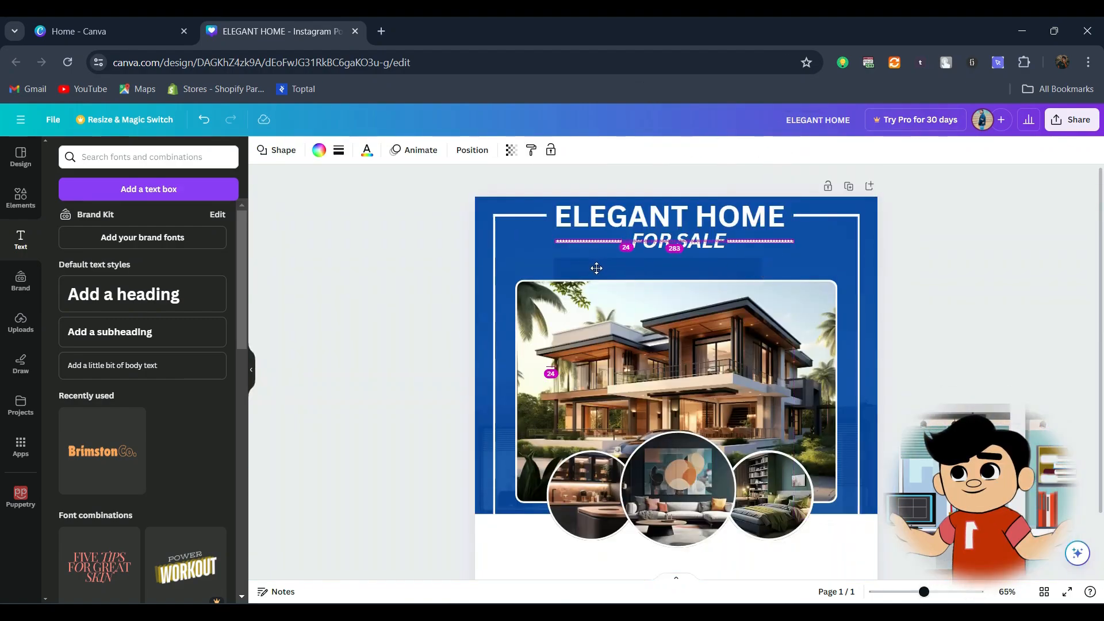
{"action": "left_click_drag", "start_coordinate": [597, 268], "coordinate": [597, 268]}
{"action": "left_click", "coordinate": [739, 240], "text": "shift"}
{"action": "left_click", "coordinate": [691, 240], "text": "shift"}
{"action": "left_click", "coordinate": [804, 150]}
{"action": "left_click", "coordinate": [424, 256]}
Step: Color the two lines beside "FOR SALE" orange with corner rounding 24, and remove the italic style from the subheading
{"action": "left_click", "coordinate": [575, 241]}
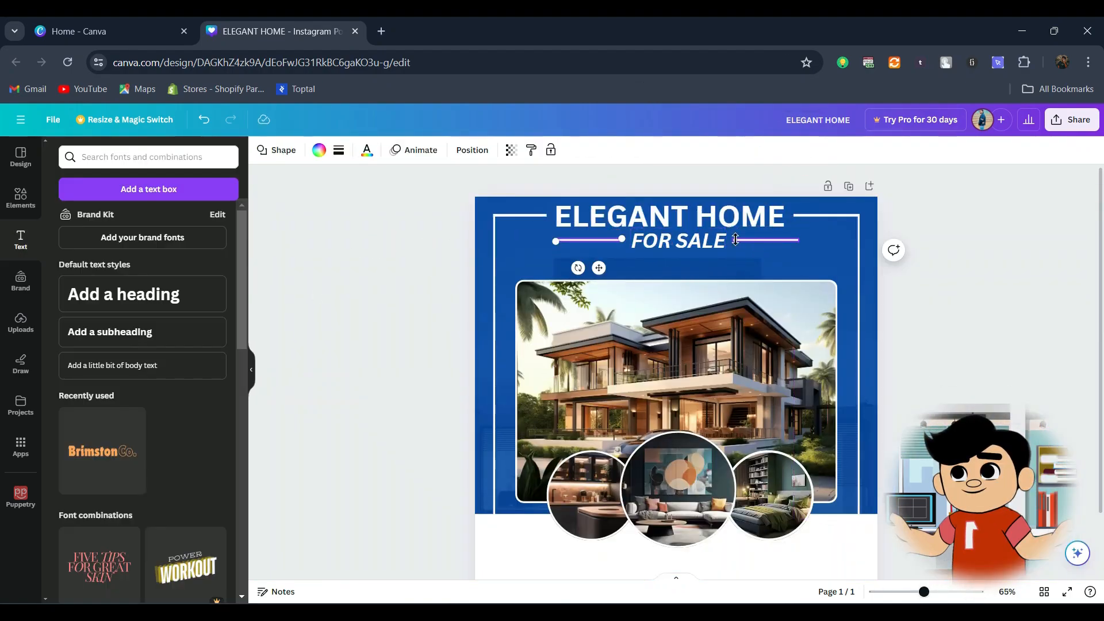
{"action": "left_click", "coordinate": [736, 239], "text": "shift"}
{"action": "left_click", "coordinate": [318, 150]}
{"action": "scroll", "coordinate": [132, 322], "scroll_direction": "down", "scroll_amount": 5}
{"action": "left_click", "coordinate": [187, 463]}
{"action": "left_click", "coordinate": [339, 150]}
{"action": "left_click_drag", "start_coordinate": [345, 265], "coordinate": [378, 265]}
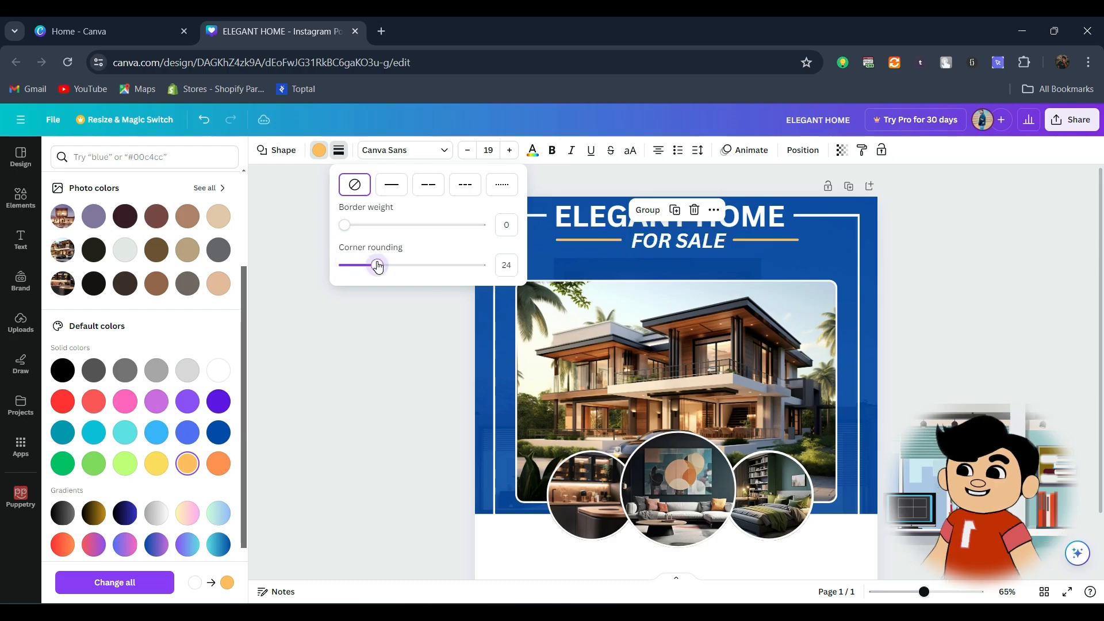
{"action": "left_click", "coordinate": [391, 277]}
{"action": "left_click", "coordinate": [682, 242]}
Step: Give the white band a solid orange border with a weight of 5
{"action": "scroll", "coordinate": [504, 227], "scroll_direction": "down", "scroll_amount": 2}
{"action": "left_click", "coordinate": [502, 227]}
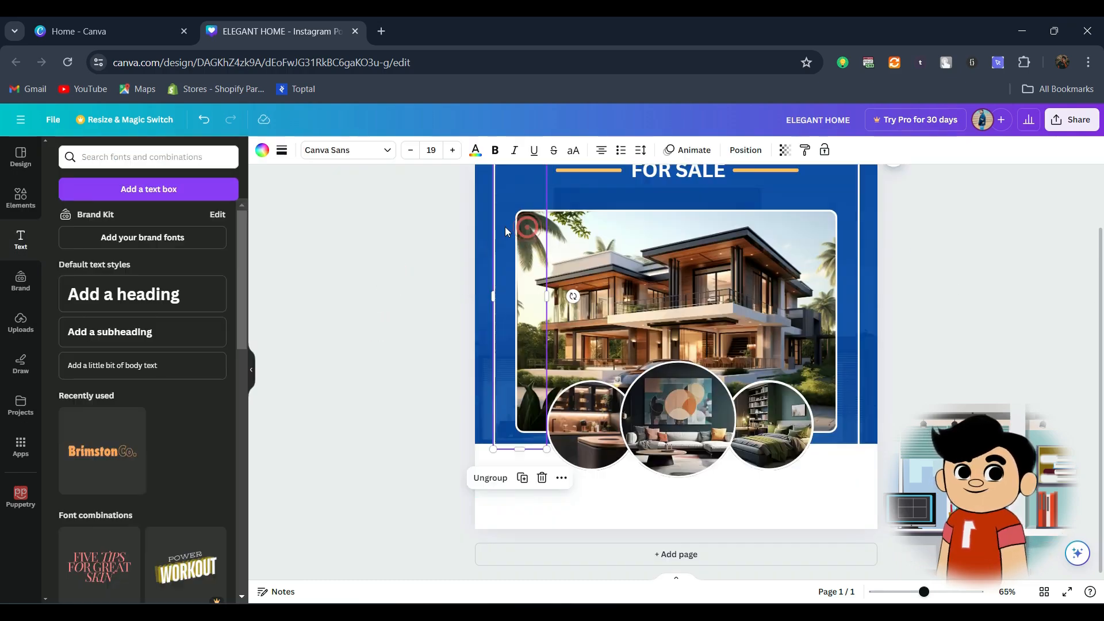
{"action": "left_click", "coordinate": [504, 518]}
{"action": "left_click", "coordinate": [319, 151]}
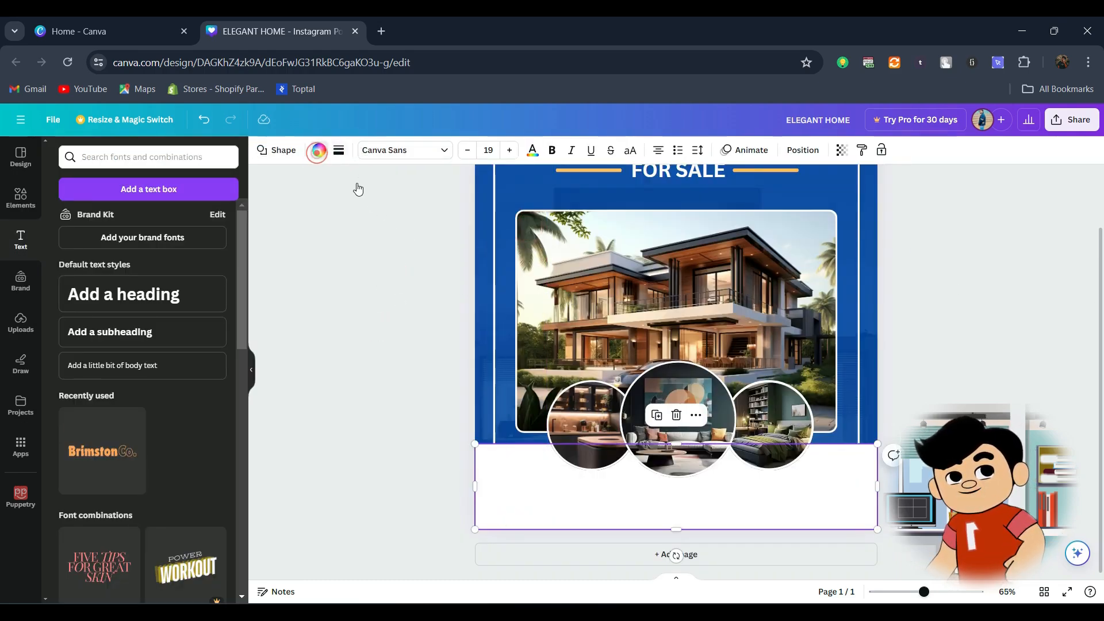
{"action": "left_click", "coordinate": [338, 151]}
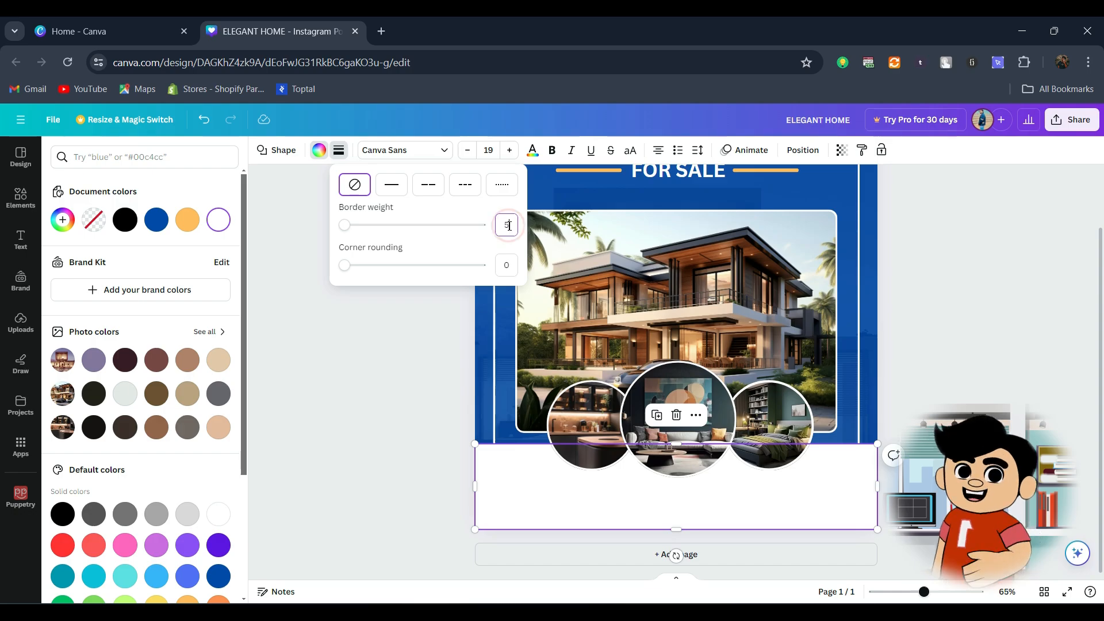
{"action": "key", "text": "Return"}
{"action": "left_click", "coordinate": [339, 150]}
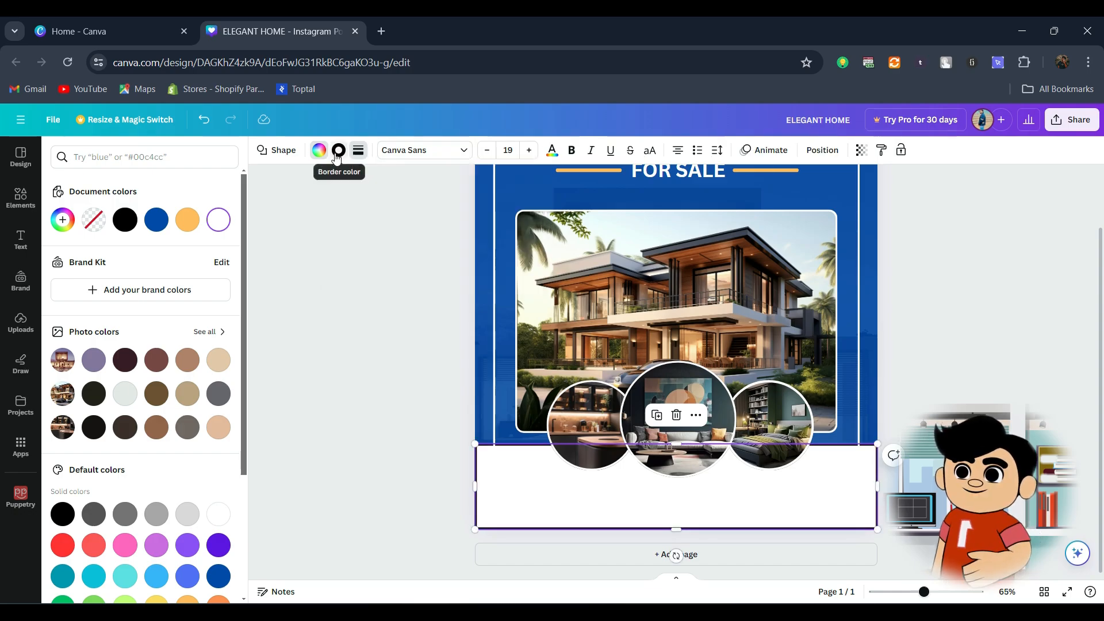
{"action": "left_click", "coordinate": [158, 222]}
{"action": "left_click", "coordinate": [335, 317]}
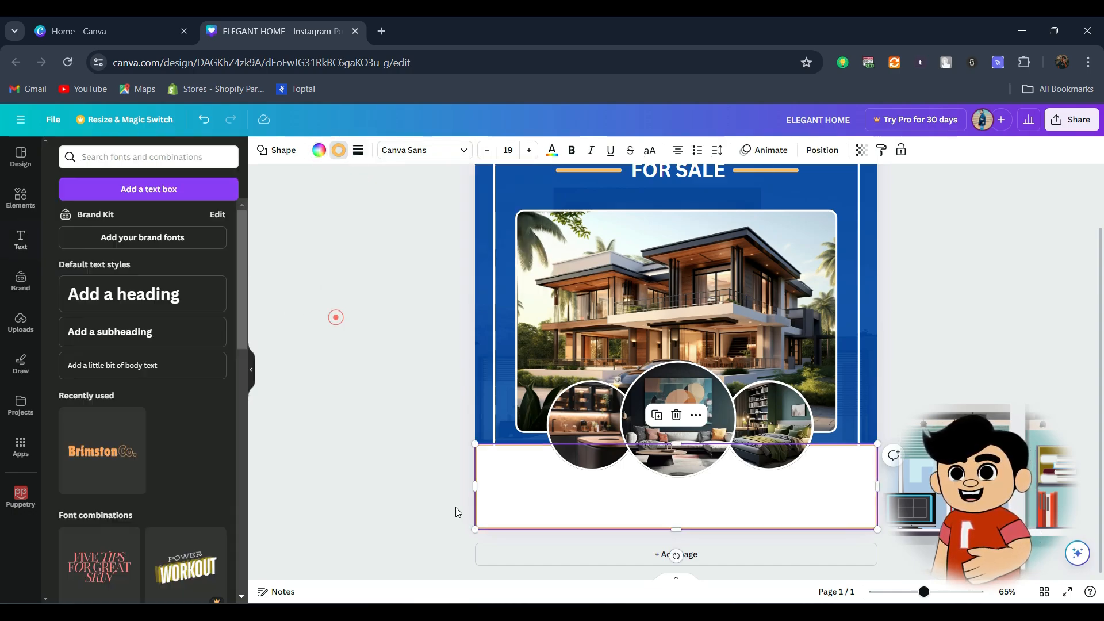
Step: Extend the white band past the page's side and bottom edges and thicken its orange border
{"action": "left_click_drag", "start_coordinate": [477, 494], "coordinate": [464, 494]}
{"action": "left_click_drag", "start_coordinate": [671, 530], "coordinate": [671, 534]}
{"action": "left_click", "coordinate": [878, 486]}
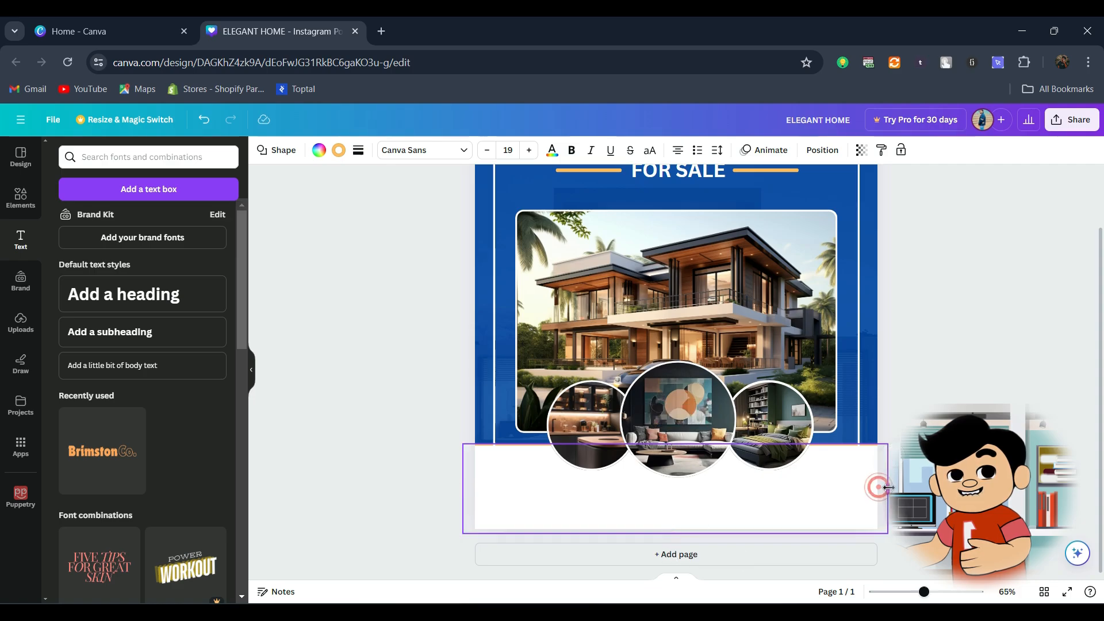
{"action": "left_click", "coordinate": [556, 509]}
{"action": "left_click", "coordinate": [358, 150]}
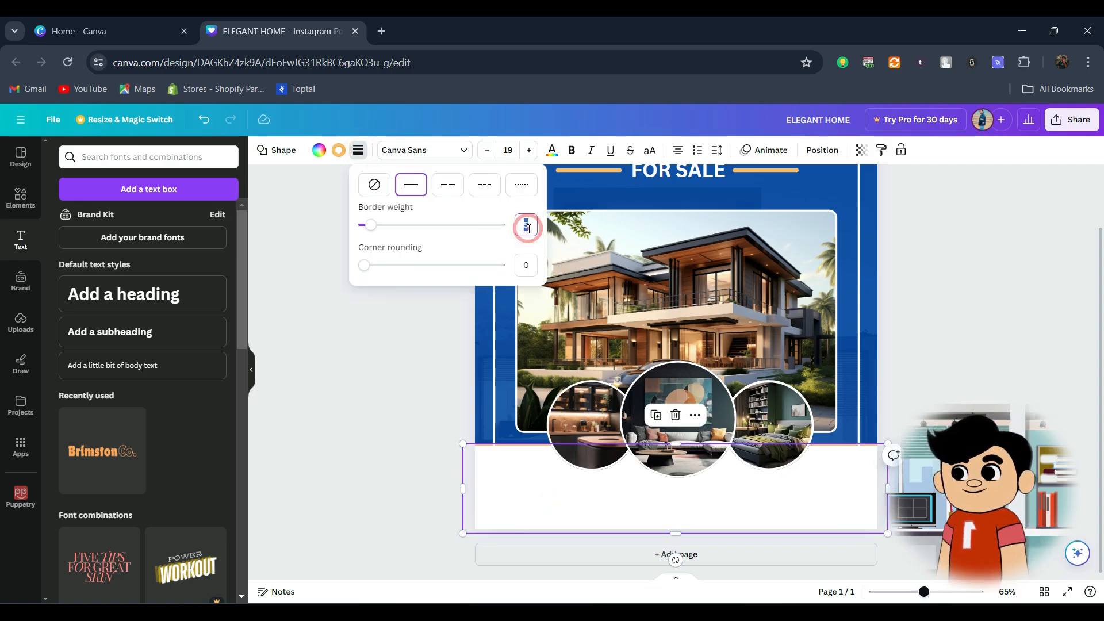
Step: Add body text below "FOR SALE" and replace its placeholder with the pasted lorem ipsum paragraph
{"action": "left_click", "coordinate": [174, 367]}
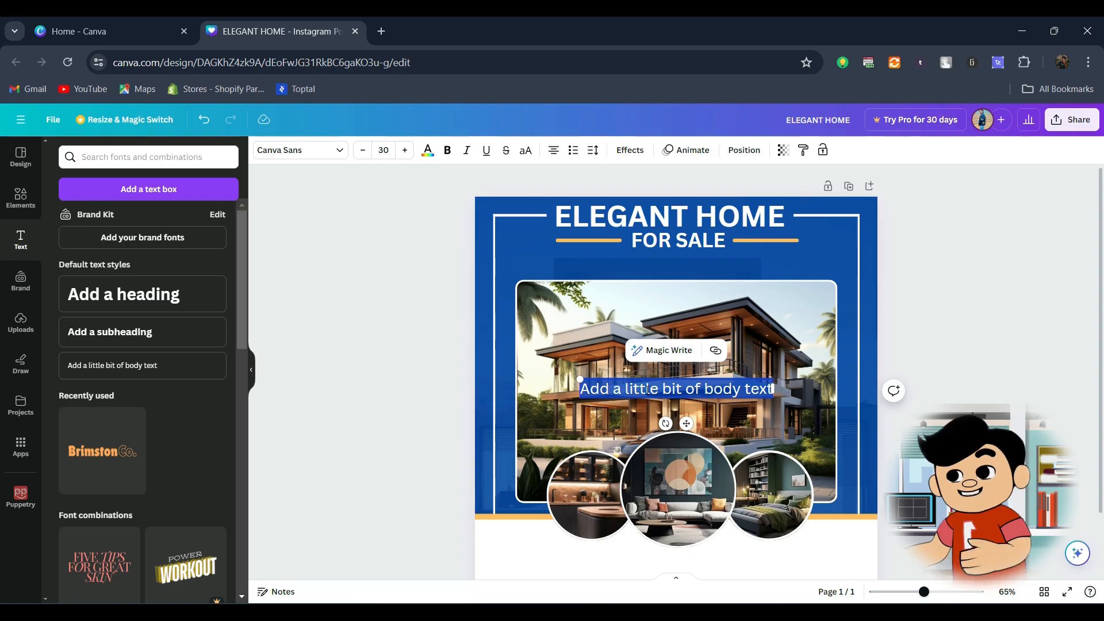
{"action": "left_click_drag", "start_coordinate": [650, 398], "coordinate": [643, 270]}
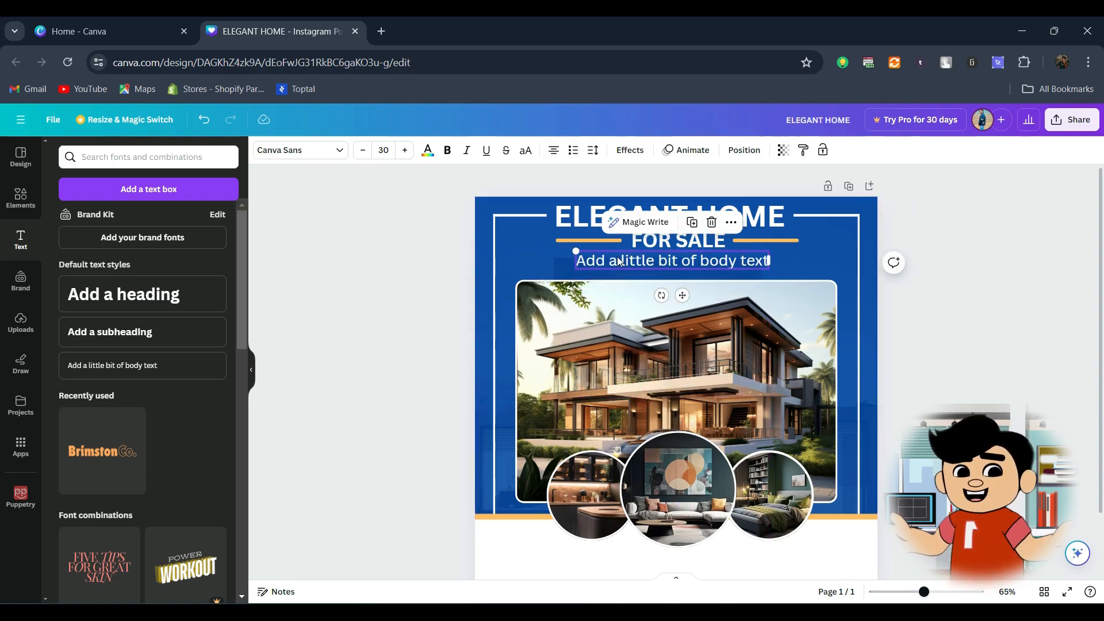
{"action": "double_click", "coordinate": [618, 261]}
{"action": "type", "text": "Lorem ipsum dolor sit amet, consectetur adipiscing elit. Nullam euismod, arcu auctor euismod tristique, libero quam dignissim urna, nec sagittis metus velit sit amet urna. Nunc non feugiat velit. Sed in vestibulum arcu, nec fermentum libero. Maecenas ac sapien vel justo ullamcorper tincidunt."}
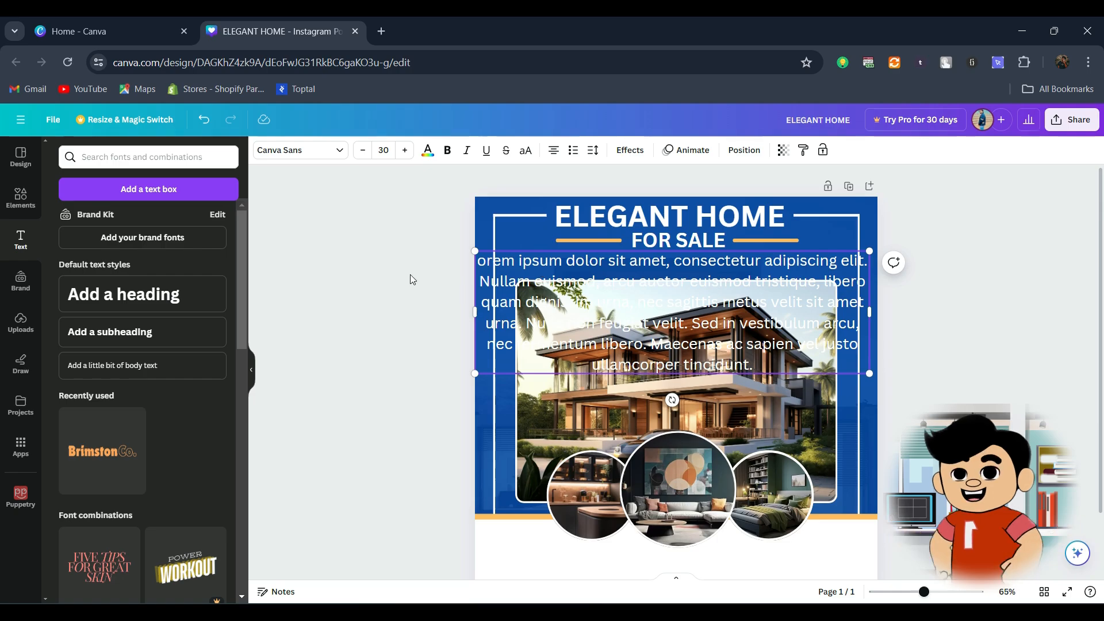
{"action": "key", "text": "Escape"}
{"action": "left_click", "coordinate": [787, 339]}
Step: Scale the lorem ipsum paragraph down to about 10.7 and fit it in three lines between "FOR SALE" and the house photo
{"action": "left_click", "coordinate": [553, 151]}
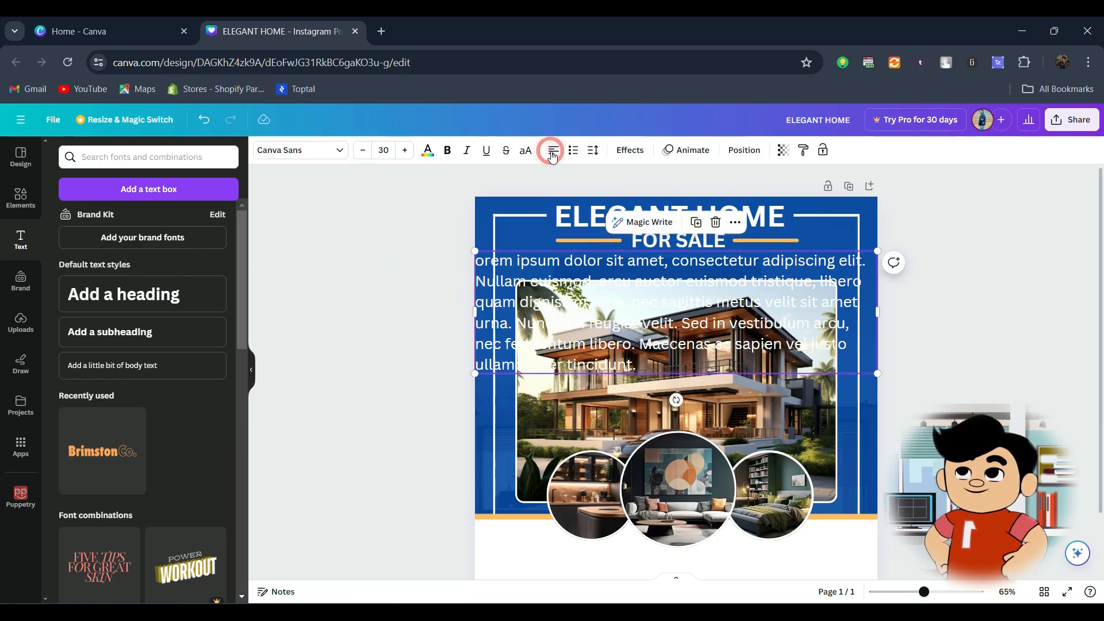
{"action": "left_click_drag", "start_coordinate": [869, 374], "coordinate": [718, 260]}
{"action": "left_click_drag", "start_coordinate": [571, 257], "coordinate": [616, 252]}
{"action": "left_click_drag", "start_coordinate": [522, 245], "coordinate": [480, 241]}
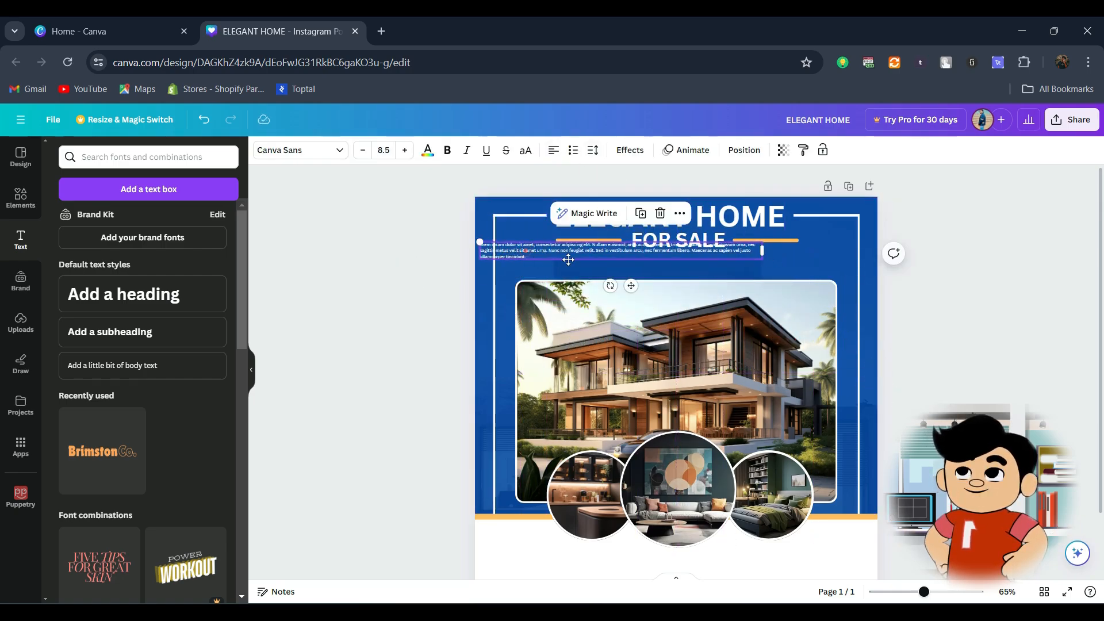
{"action": "left_click_drag", "start_coordinate": [569, 257], "coordinate": [617, 268]}
{"action": "left_click_drag", "start_coordinate": [810, 262], "coordinate": [758, 262]}
{"action": "left_click_drag", "start_coordinate": [527, 254], "coordinate": [480, 237]}
{"action": "left_click_drag", "start_coordinate": [541, 261], "coordinate": [509, 251]}
{"action": "left_click_drag", "start_coordinate": [609, 260], "coordinate": [619, 260]}
{"action": "left_click_drag", "start_coordinate": [810, 262], "coordinate": [827, 262]}
{"action": "left_click", "coordinate": [964, 271]}
Step: Center-align the lorem ipsum paragraph
{"action": "left_click", "coordinate": [707, 262]}
{"action": "left_click", "coordinate": [549, 150]}
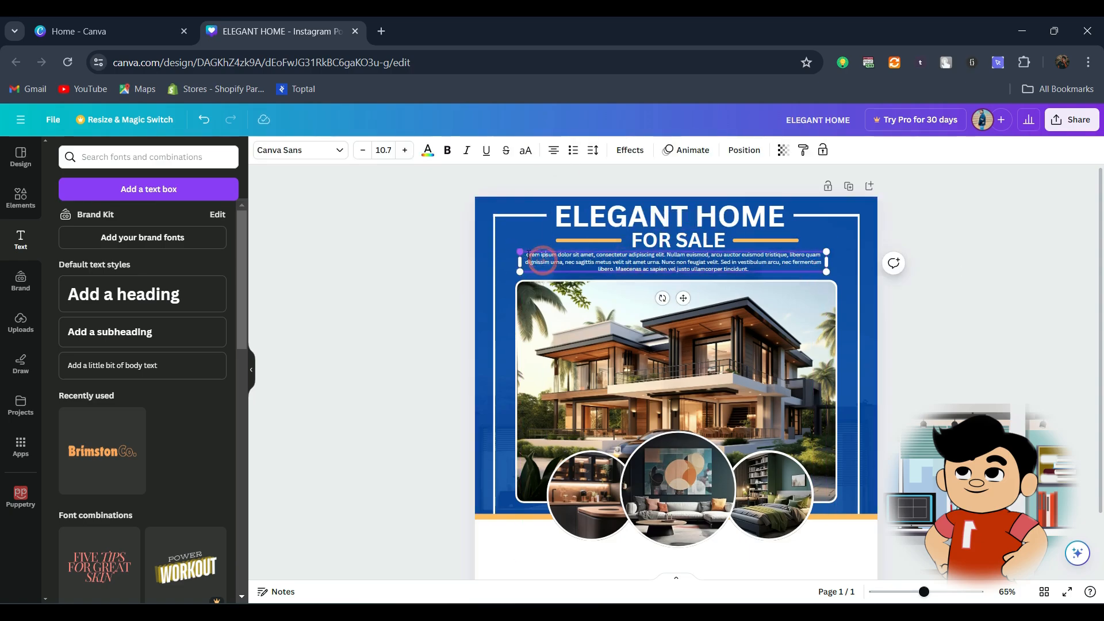
{"action": "left_click", "coordinate": [464, 276]}
Step: Extend the white band's lower edge further so its bottom border falls outside the page
{"action": "scroll", "coordinate": [996, 387], "scroll_direction": "down", "scroll_amount": 1}
{"action": "scroll", "coordinate": [996, 387], "scroll_direction": "down", "scroll_amount": 1}
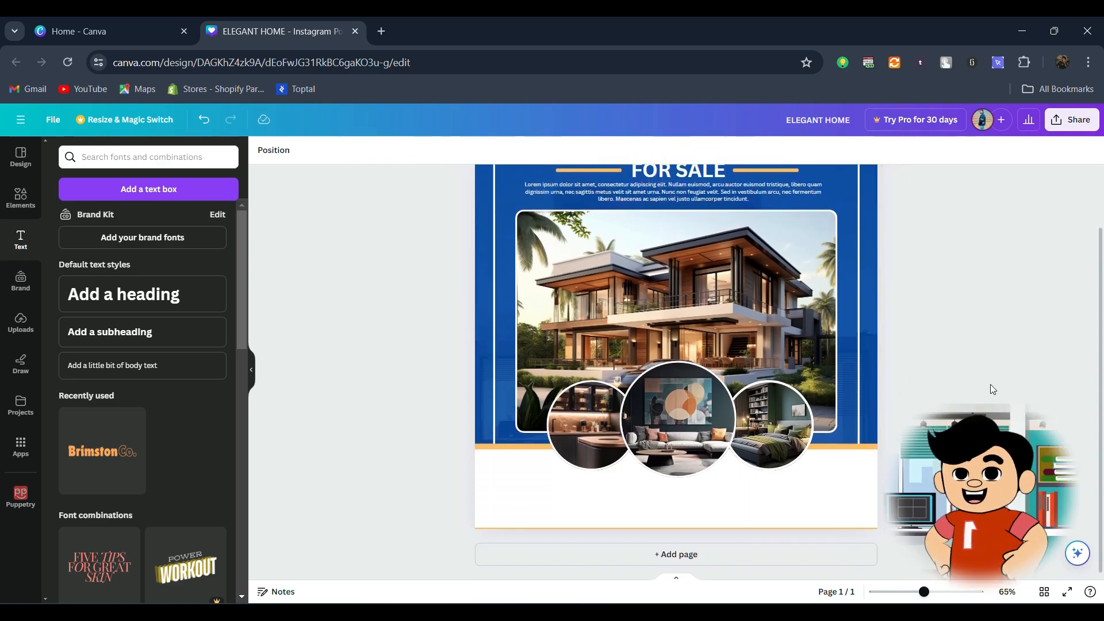
{"action": "left_click", "coordinate": [847, 526]}
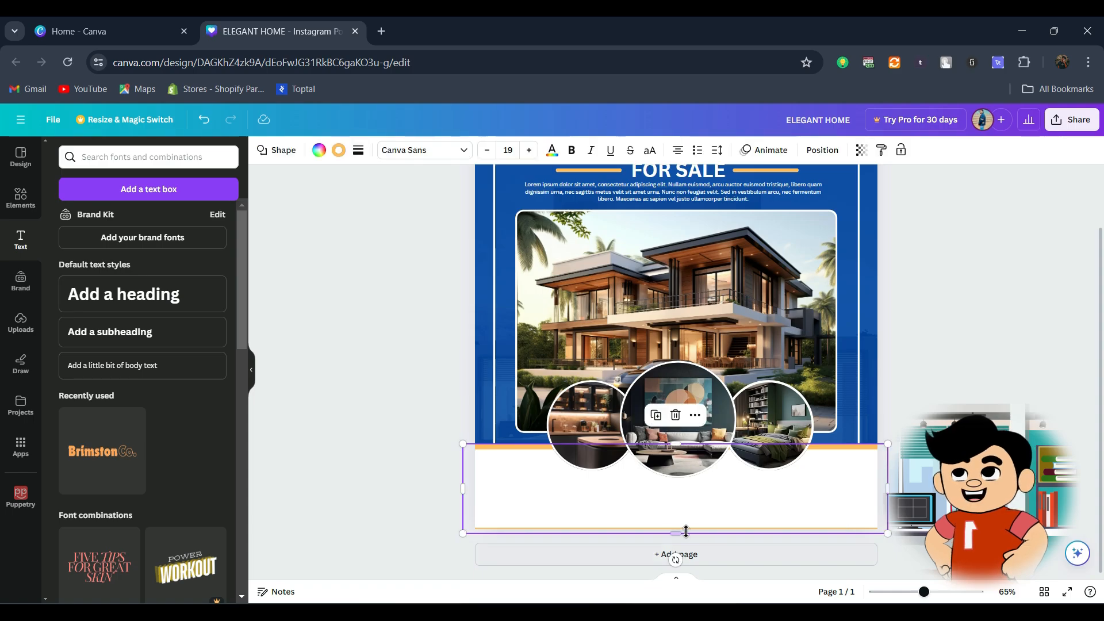
{"action": "left_click_drag", "start_coordinate": [678, 536], "coordinate": [678, 540]}
{"action": "left_click", "coordinate": [955, 506]}
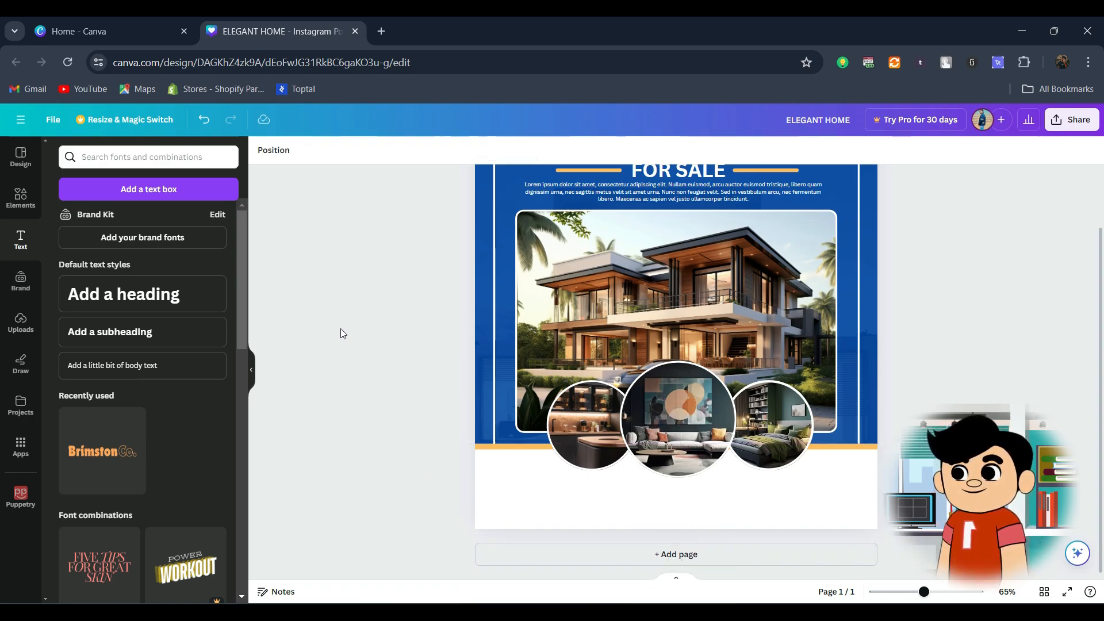
Step: Add a rounded square, flatten it into a horizontal bar and place it on the white band below the circular photos
{"action": "left_click", "coordinate": [31, 201]}
{"action": "left_click", "coordinate": [113, 338]}
{"action": "left_click_drag", "start_coordinate": [673, 341], "coordinate": [665, 454]}
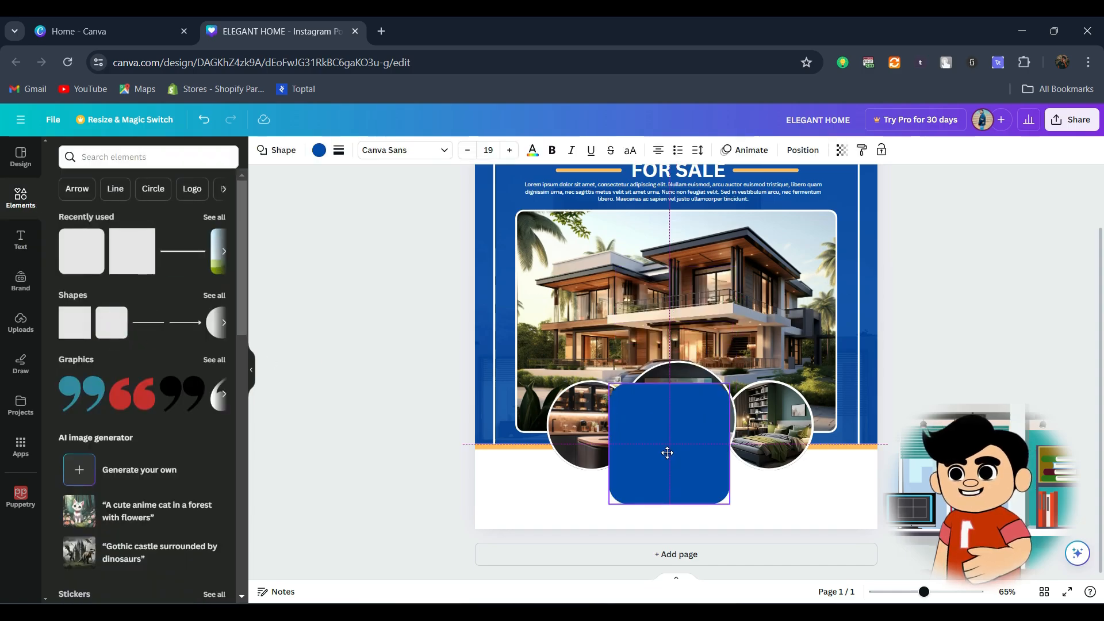
{"action": "left_click_drag", "start_coordinate": [670, 502], "coordinate": [672, 408]}
{"action": "left_click_drag", "start_coordinate": [695, 435], "coordinate": [703, 503]}
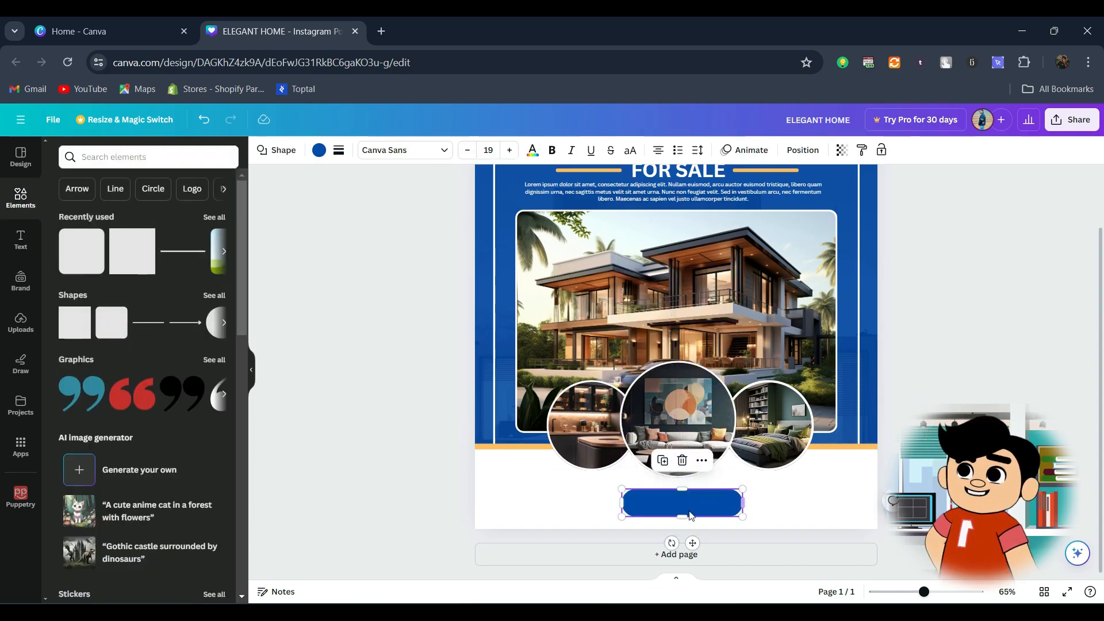
Step: Set the bar's corner rounding to 13 and fill it with the black-to-blue gradient
{"action": "left_click", "coordinate": [347, 151]}
{"action": "left_click_drag", "start_coordinate": [398, 271], "coordinate": [366, 276]}
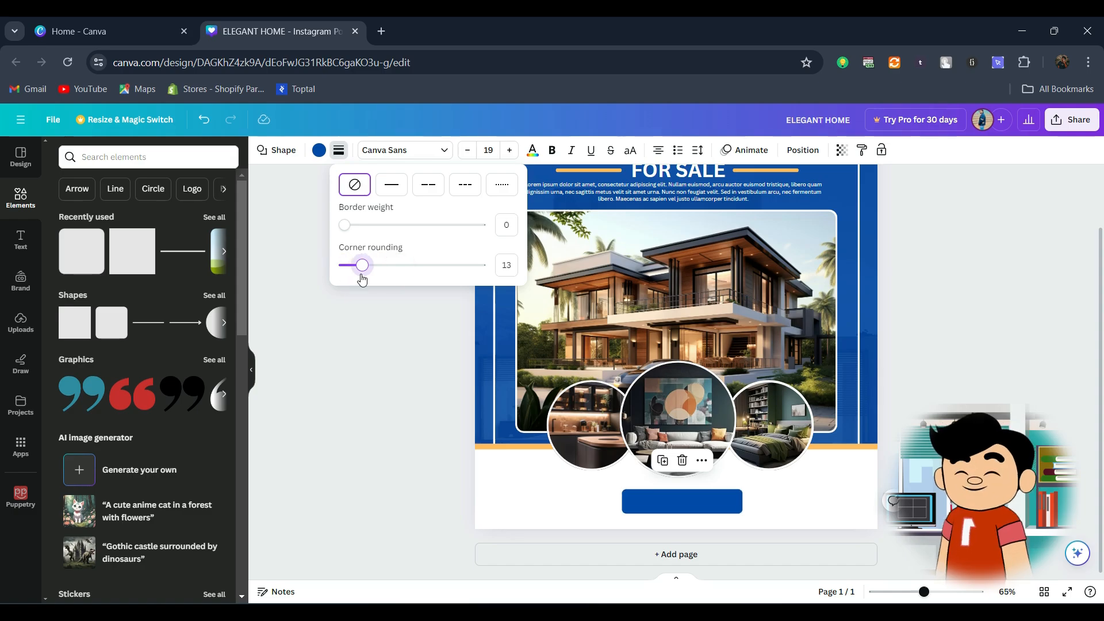
{"action": "left_click", "coordinate": [349, 398]}
{"action": "left_click", "coordinate": [319, 150]}
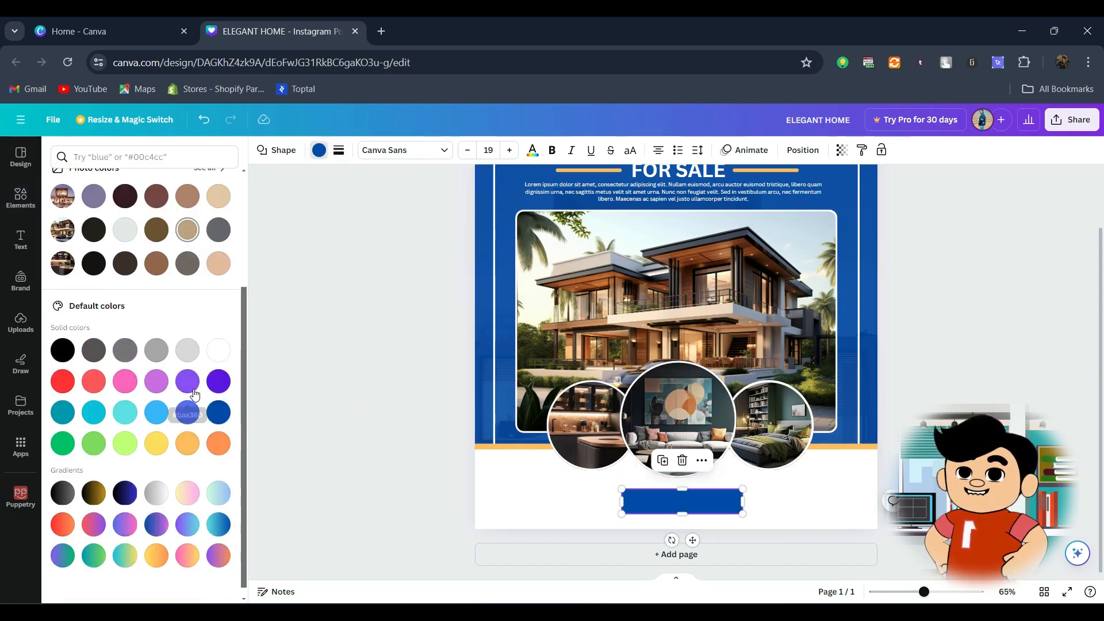
{"action": "left_click", "coordinate": [124, 483]}
{"action": "left_click", "coordinate": [400, 442]}
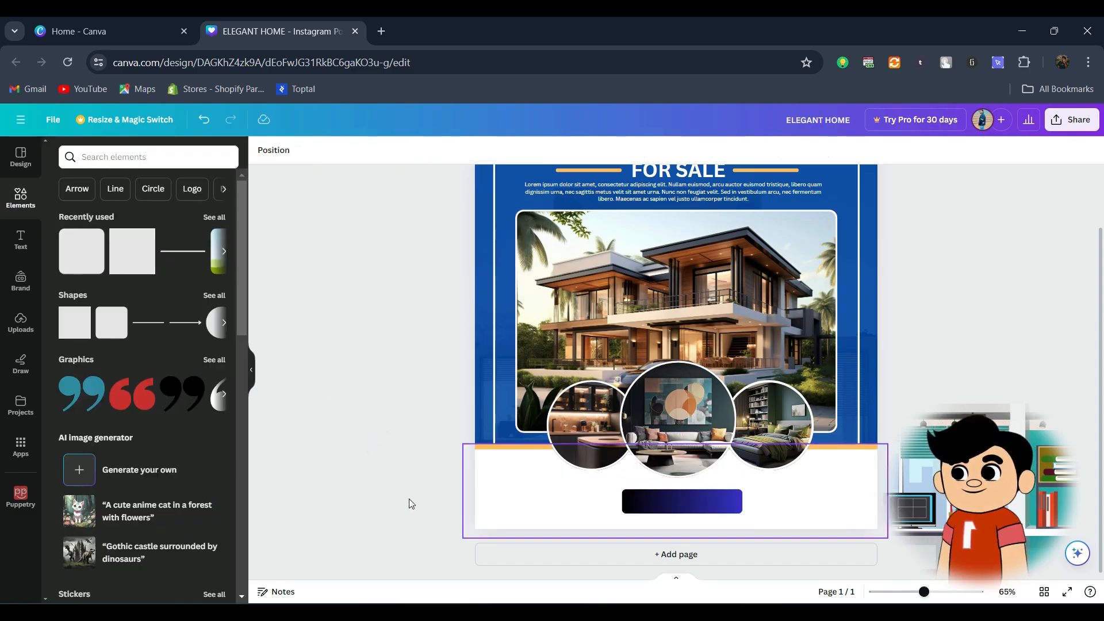
Step: Copy the FOR SALE heading onto the gradient bar, change its text to BOOK NOW and scale it down to fit
{"action": "scroll", "coordinate": [450, 334], "scroll_direction": "up", "scroll_amount": 2}
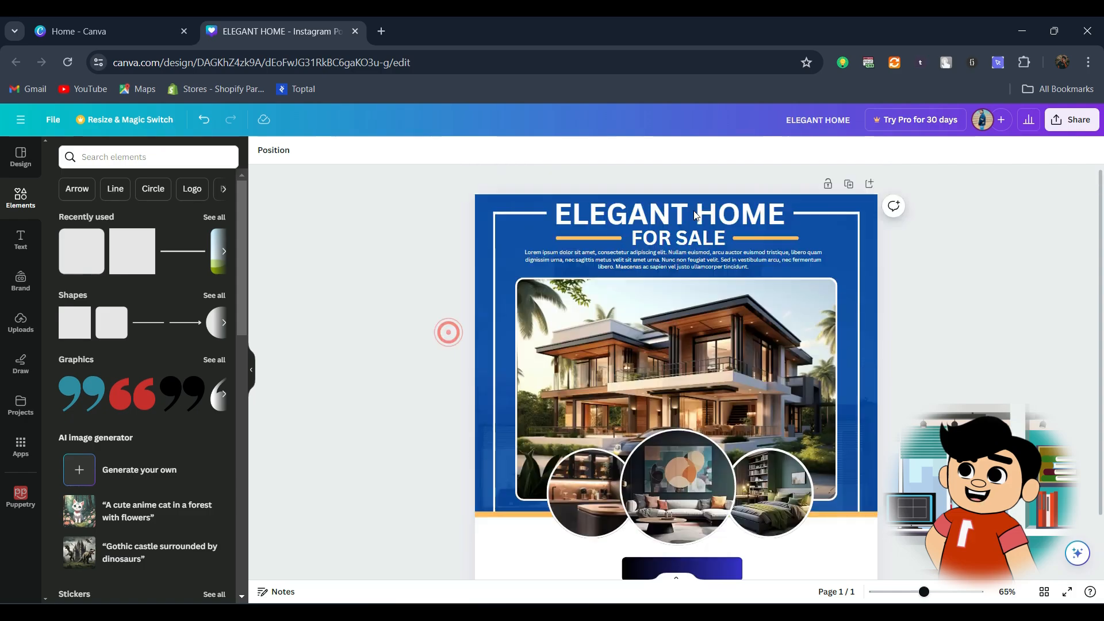
{"action": "left_click", "coordinate": [662, 244]}
{"action": "key", "text": "ctrl+d"}
{"action": "left_click_drag", "start_coordinate": [662, 245], "coordinate": [669, 572]}
{"action": "scroll", "coordinate": [668, 552], "scroll_direction": "down", "scroll_amount": 2}
{"action": "double_click", "coordinate": [667, 503]}
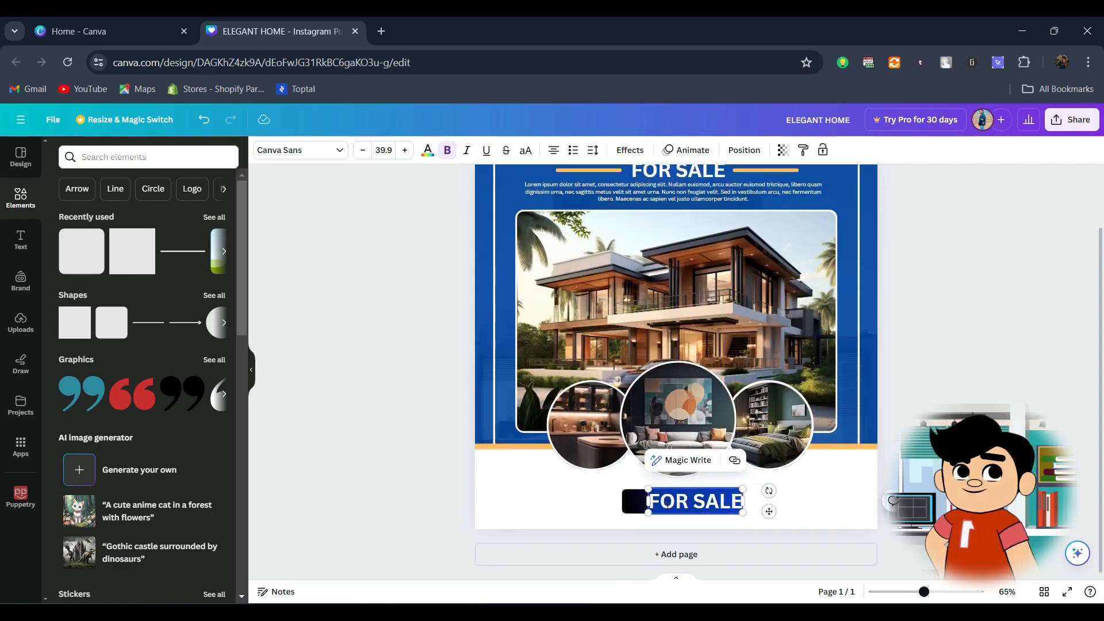
{"action": "type", "text": "BOOK NOW"}
{"action": "left_click_drag", "start_coordinate": [751, 488], "coordinate": [735, 493]}
{"action": "left_click_drag", "start_coordinate": [696, 499], "coordinate": [682, 500]}
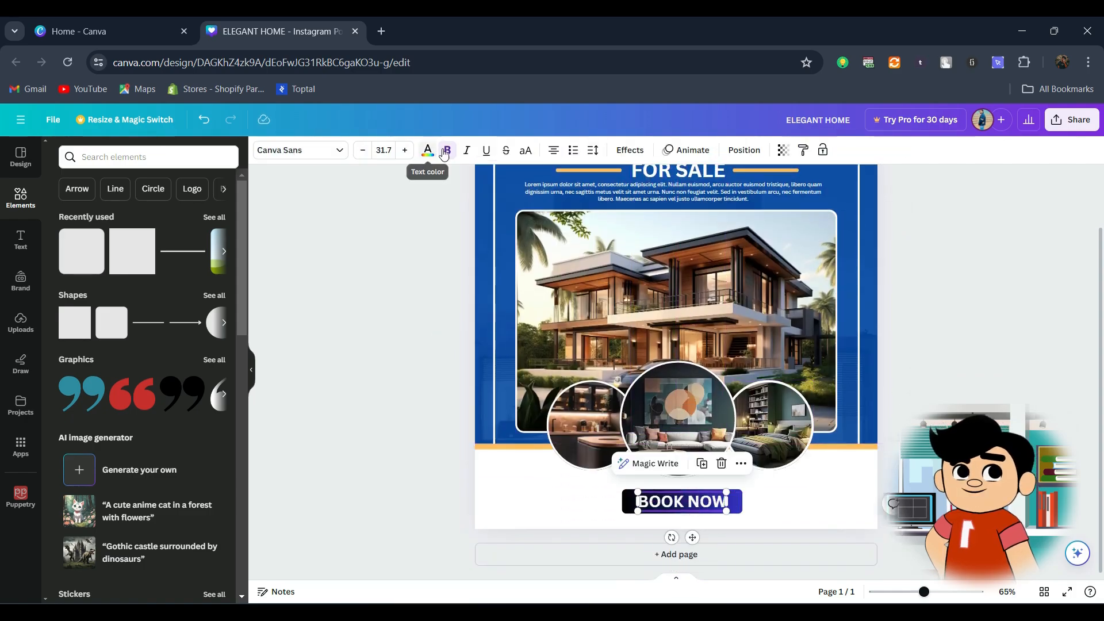
Step: Reduce the BOOK NOW text to size 29.8, centre it on the bar and group it with the bar
{"action": "left_click", "coordinate": [448, 151]}
{"action": "left_click", "coordinate": [448, 150]}
{"action": "left_click", "coordinate": [420, 322]}
{"action": "left_click", "coordinate": [700, 506]}
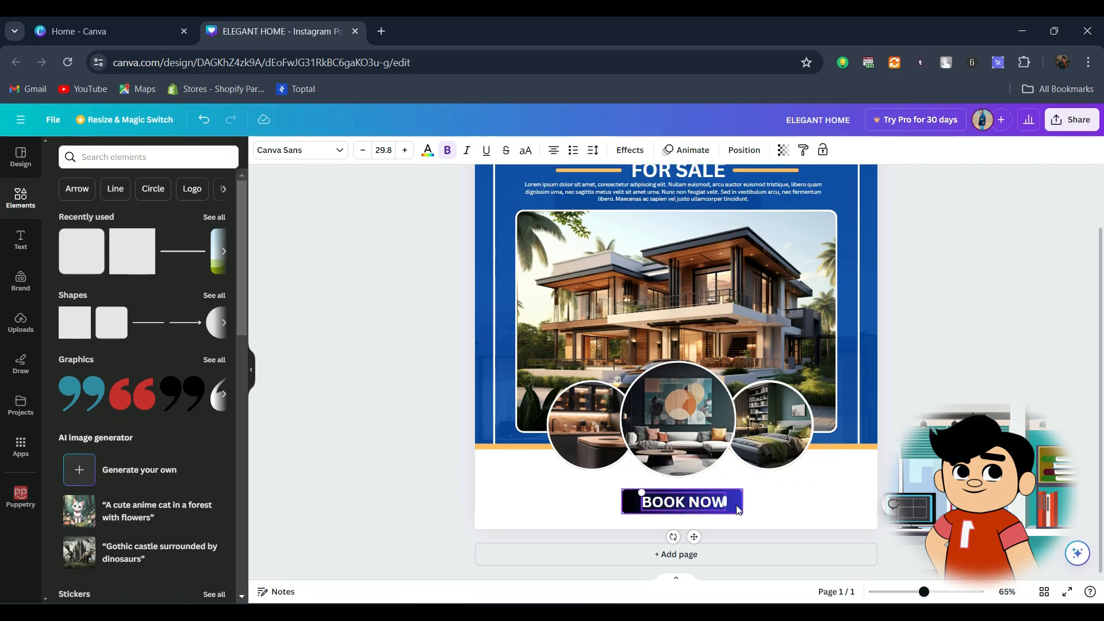
{"action": "left_click", "coordinate": [633, 494], "text": "shift"}
{"action": "left_click", "coordinate": [693, 459]}
{"action": "left_click", "coordinate": [362, 219]}
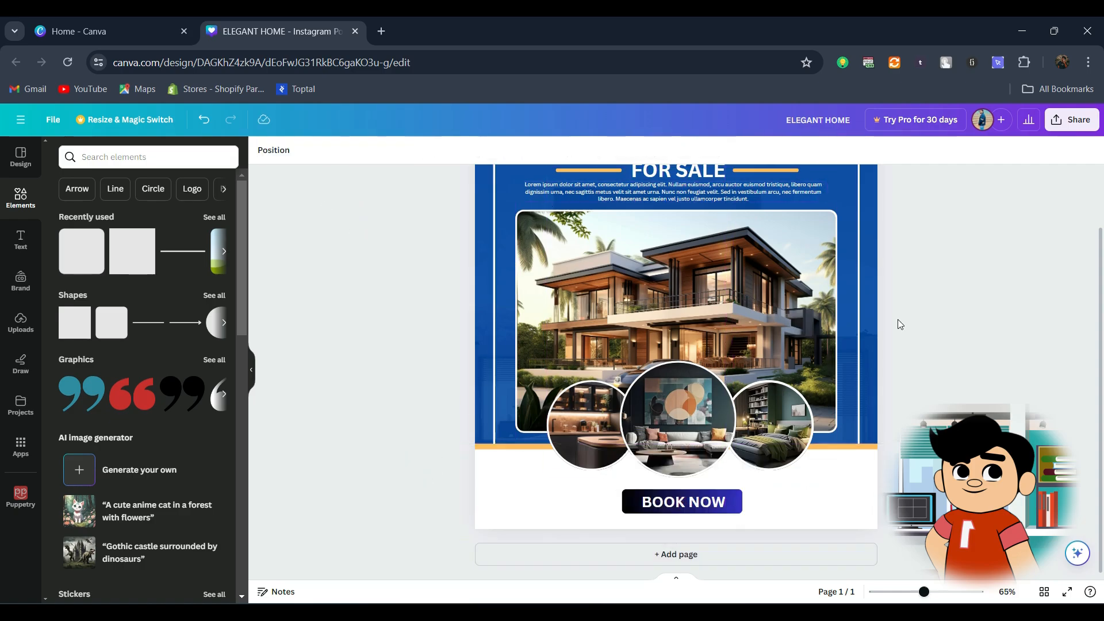
Step: Fill the blue background shape behind the photos with a black-to-dark-blue gradient
{"action": "left_click", "coordinate": [867, 336]}
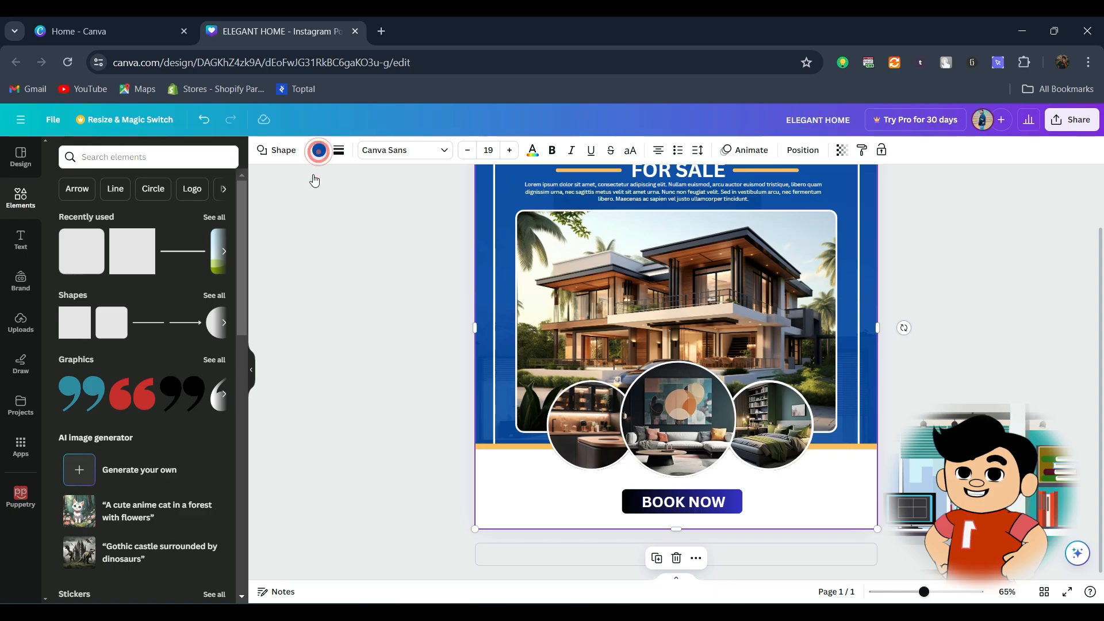
{"action": "scroll", "coordinate": [161, 434], "scroll_direction": "down", "scroll_amount": 3}
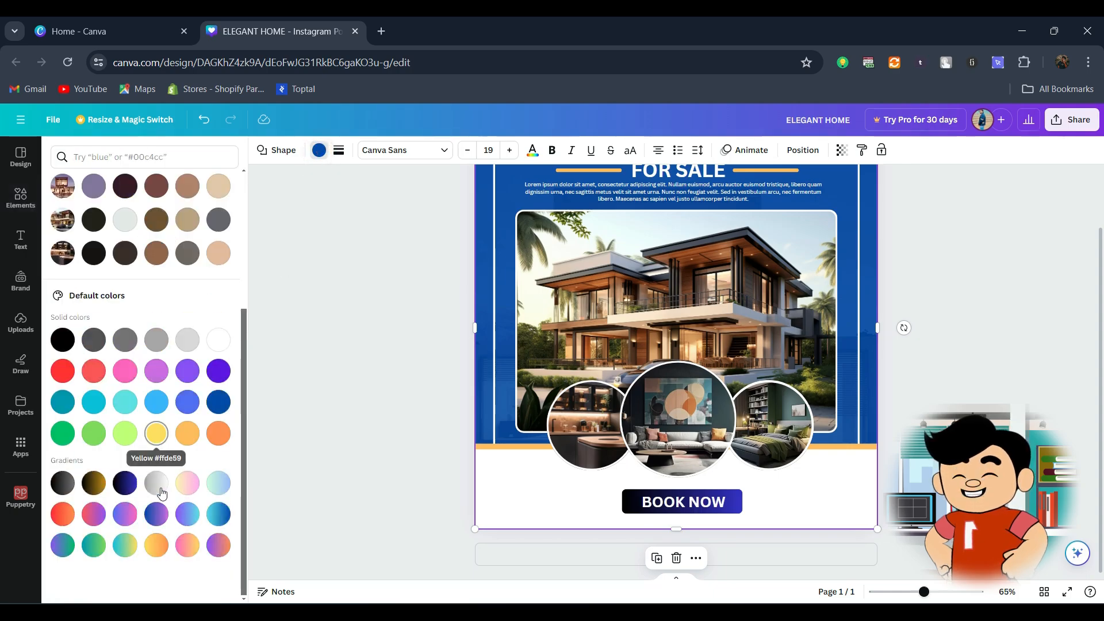
{"action": "left_click", "coordinate": [398, 351]}
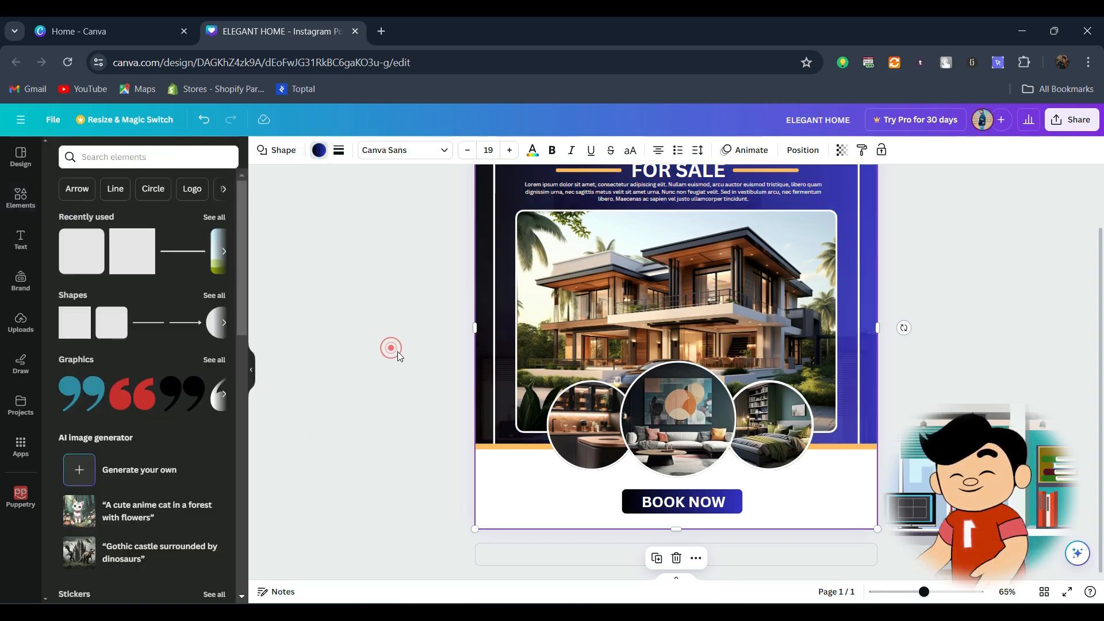
{"action": "scroll", "coordinate": [398, 351], "scroll_direction": "up", "scroll_amount": 1}
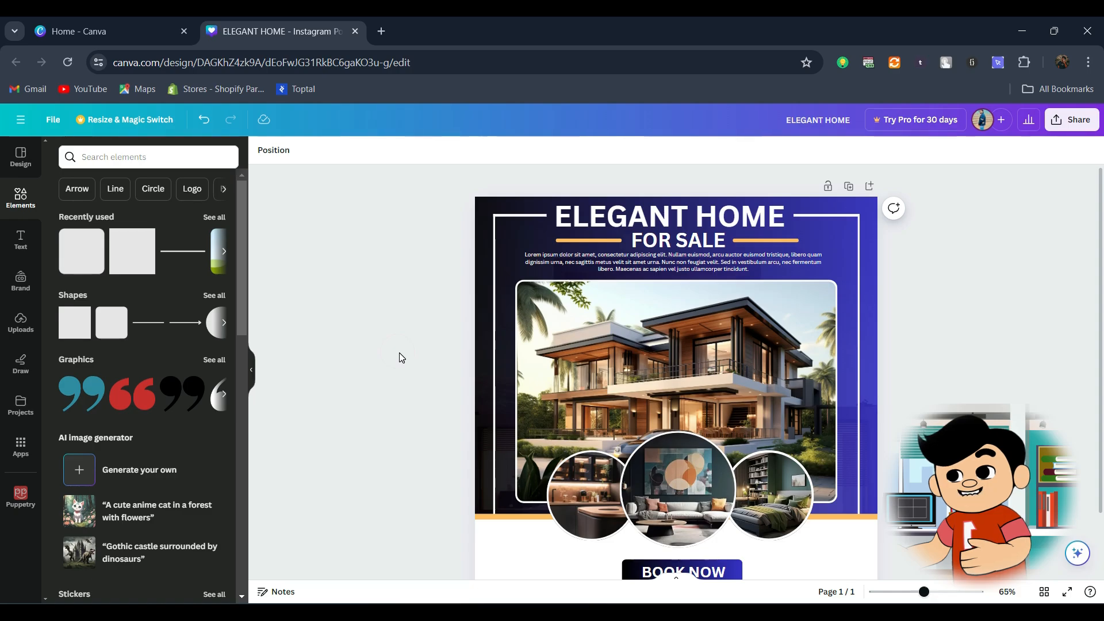
Step: Search the elements for phone icons and add the white circular phone icon to the page
{"action": "left_click", "coordinate": [114, 164]}
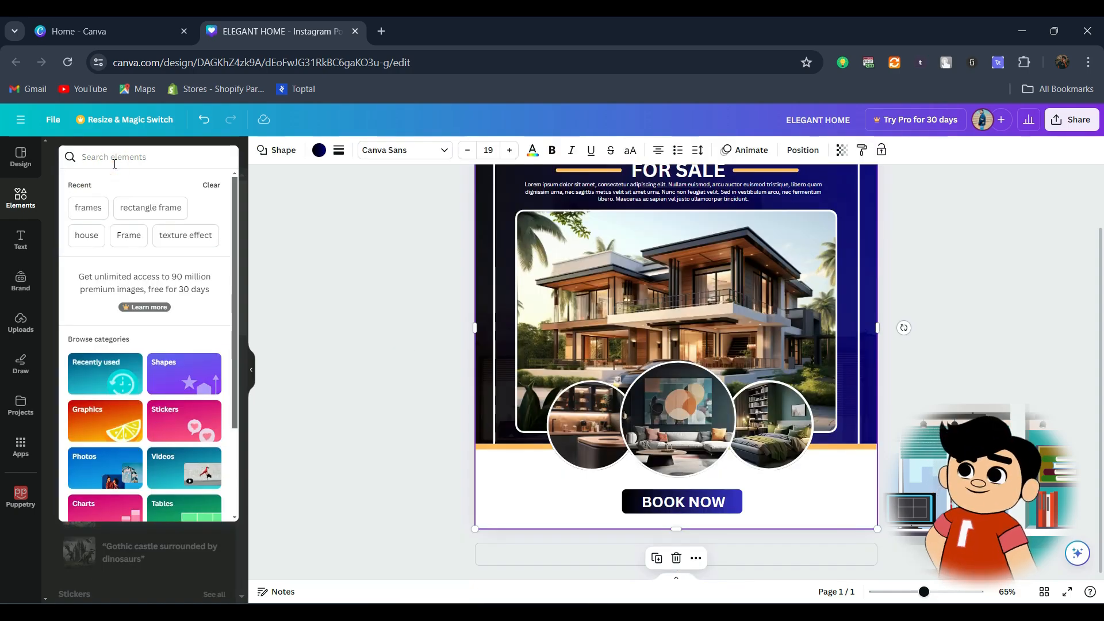
{"action": "type", "text": "phone"}
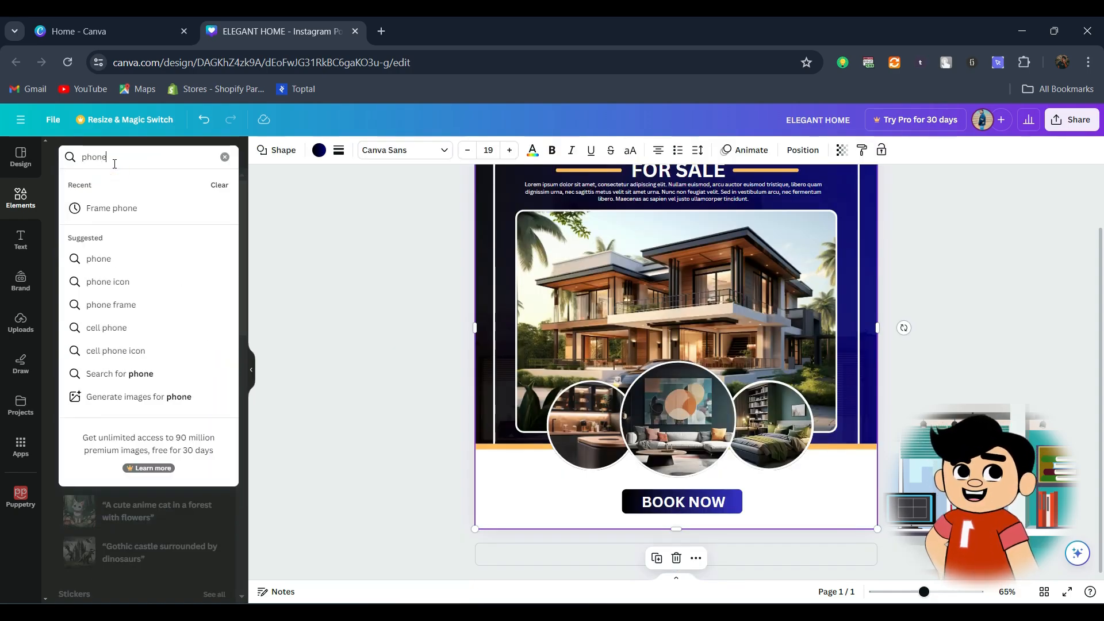
{"action": "key", "text": "Return"}
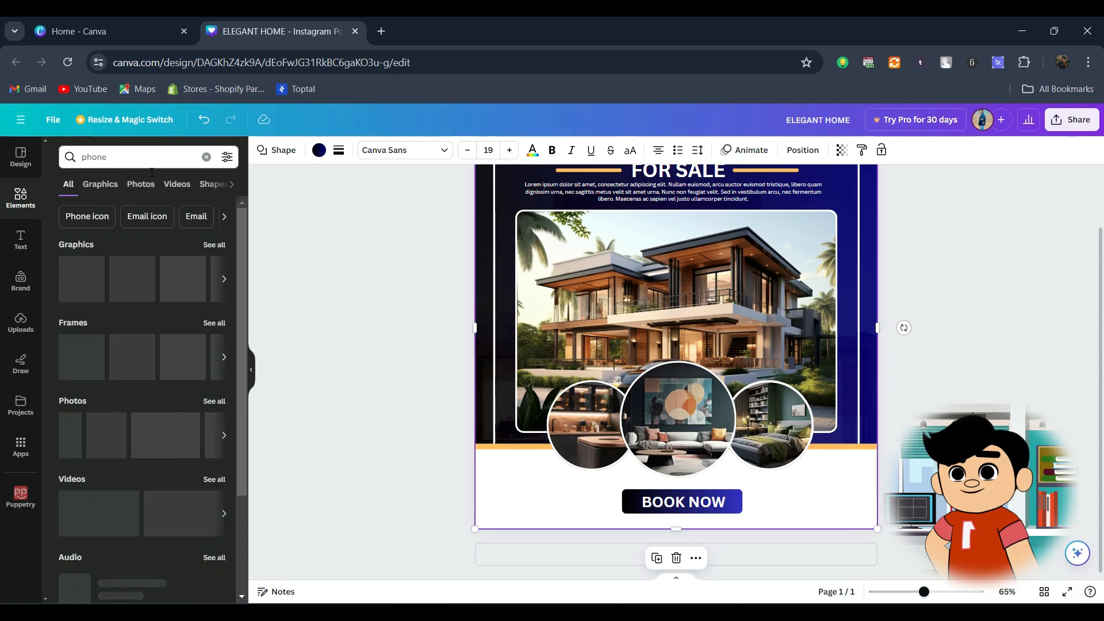
{"action": "left_click", "coordinate": [87, 216]}
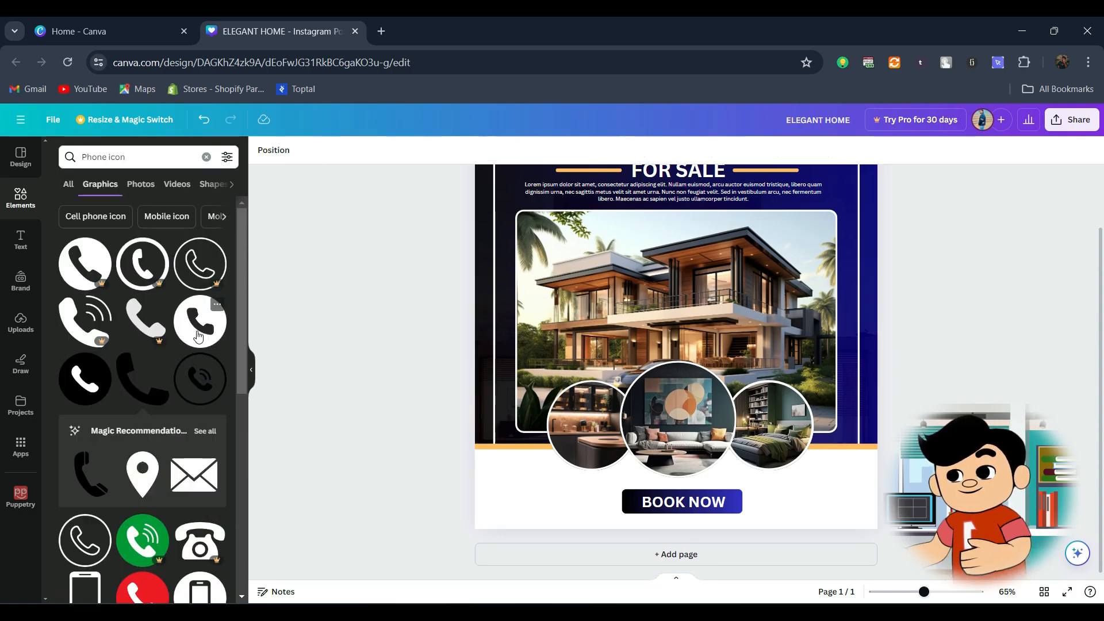
{"action": "left_click", "coordinate": [197, 335]}
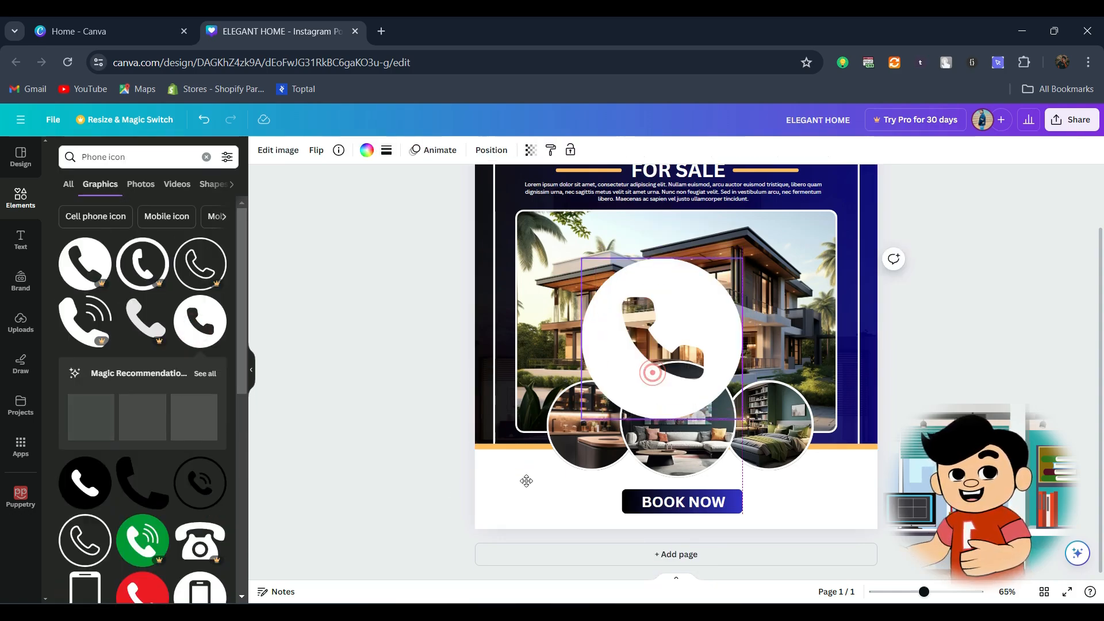
Step: Shrink the phone icon, colour it blue and place it on the white band to the left of the BOOK NOW bar
{"action": "left_click_drag", "start_coordinate": [527, 481], "coordinate": [525, 508]}
{"action": "left_click_drag", "start_coordinate": [631, 541], "coordinate": [501, 503]}
{"action": "left_click", "coordinate": [367, 150]}
{"action": "left_click", "coordinate": [194, 403]}
{"action": "left_click_drag", "start_coordinate": [520, 521], "coordinate": [505, 504]}
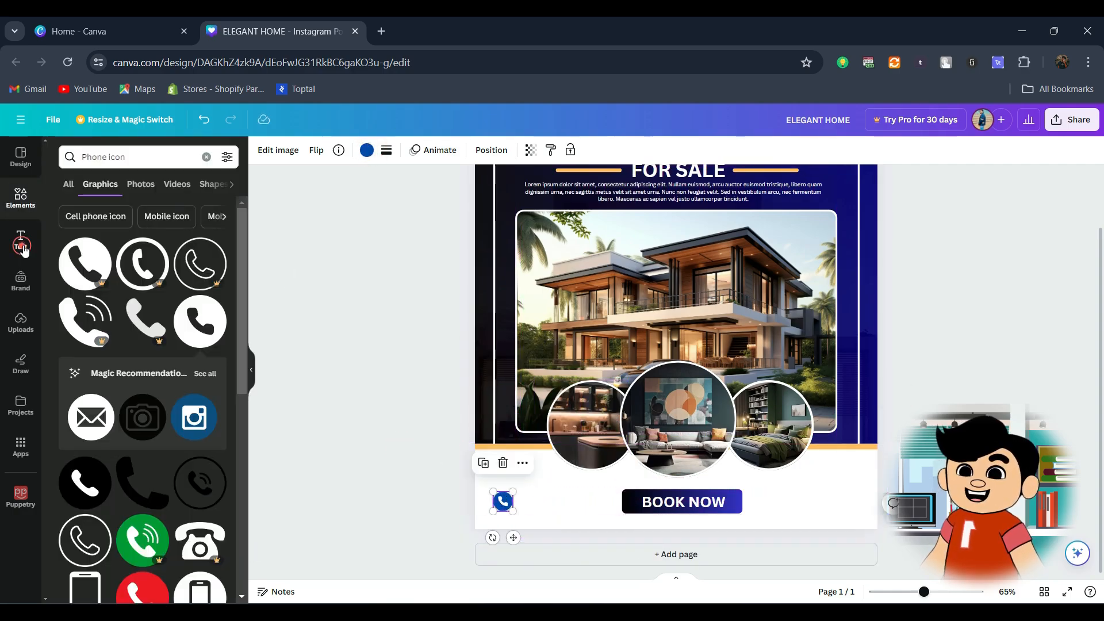
Step: Add a subheading, replace its text with the contact phone number and colour it black
{"action": "left_click", "coordinate": [21, 246]}
{"action": "left_click", "coordinate": [106, 339]}
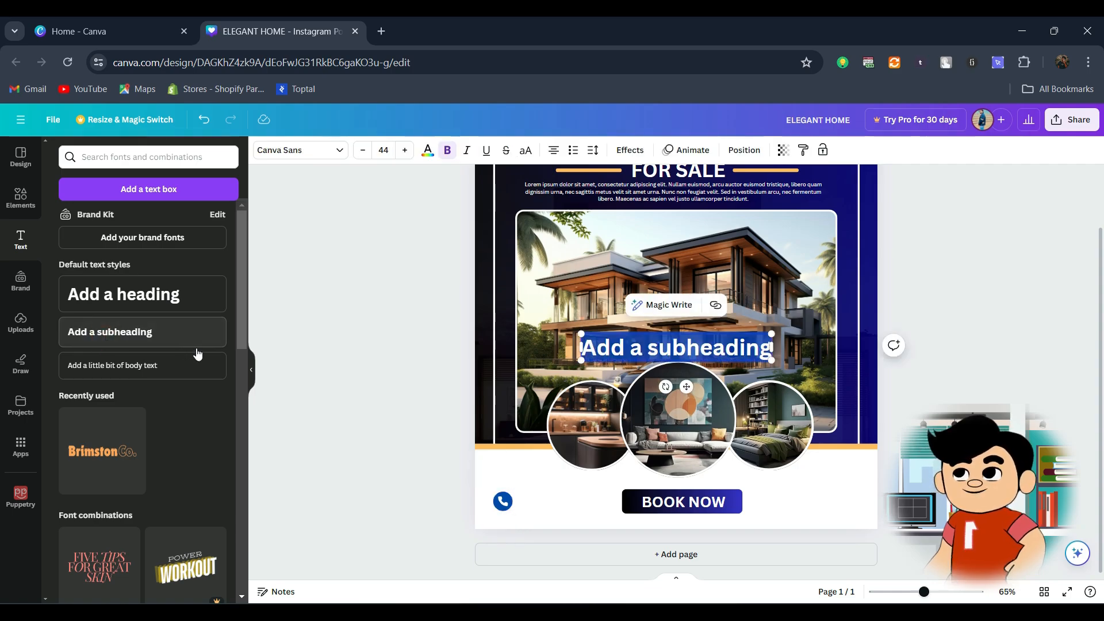
{"action": "key", "text": "BackSpace"}
{"action": "type", "text": "+123"}
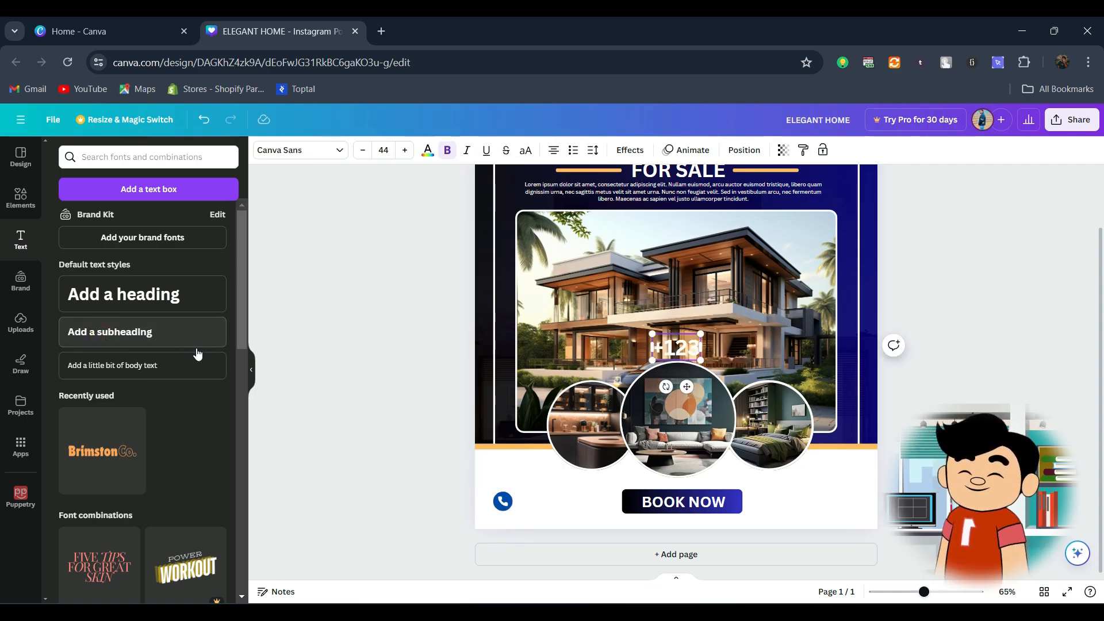
{"action": "type", "text": "-258-698-223"}
{"action": "left_click", "coordinate": [428, 150]}
{"action": "left_click", "coordinate": [94, 219]}
{"action": "left_click", "coordinate": [305, 253]}
Step: Scale the phone number text down to size 24.7 and place it directly beside the phone icon
{"action": "left_click", "coordinate": [706, 343]}
{"action": "left_click_drag", "start_coordinate": [580, 333], "coordinate": [621, 340]}
{"action": "left_click_drag", "start_coordinate": [677, 346], "coordinate": [573, 497]}
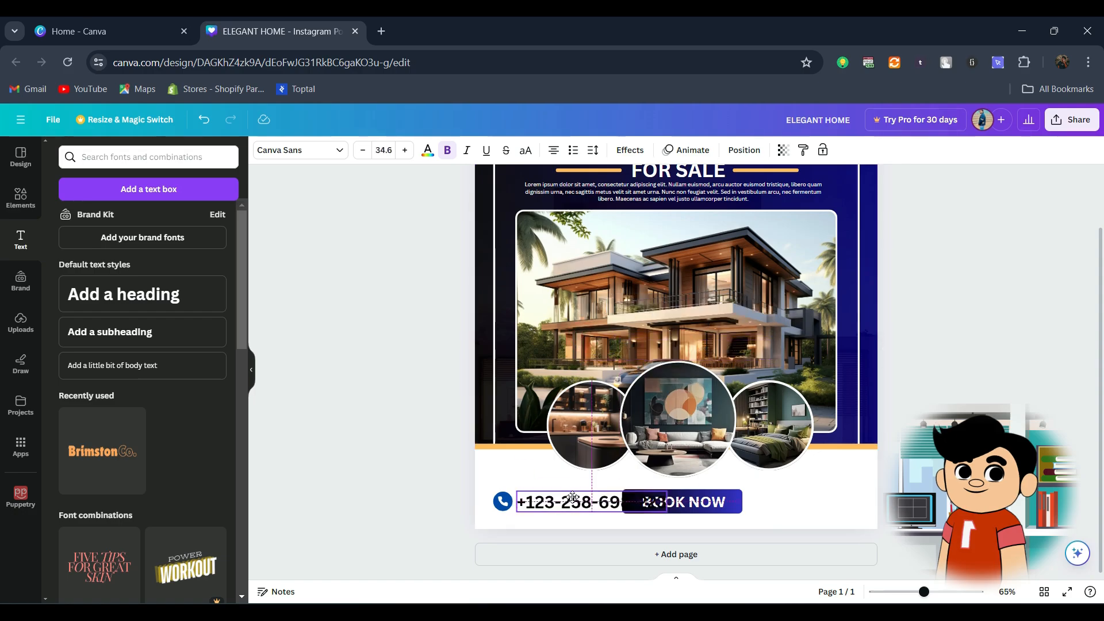
{"action": "left_click_drag", "start_coordinate": [667, 511], "coordinate": [622, 505]}
{"action": "left_click_drag", "start_coordinate": [566, 498], "coordinate": [564, 502]}
{"action": "left_click", "coordinate": [502, 501]}
{"action": "scroll", "coordinate": [504, 502], "scroll_direction": "up", "scroll_amount": 3}
{"action": "left_click_drag", "start_coordinate": [397, 498], "coordinate": [392, 470]}
{"action": "left_click", "coordinate": [412, 481]}
{"action": "left_click_drag", "start_coordinate": [483, 483], "coordinate": [474, 483]}
Step: Shrink and recentre the BOOK NOW button, and align the phone icon and phone number with each other
{"action": "left_click", "coordinate": [650, 483]}
{"action": "left_click_drag", "start_coordinate": [584, 460], "coordinate": [609, 466]}
{"action": "left_click_drag", "start_coordinate": [681, 490], "coordinate": [658, 488]}
{"action": "left_click", "coordinate": [365, 482]}
{"action": "left_click", "coordinate": [460, 482], "text": "shift"}
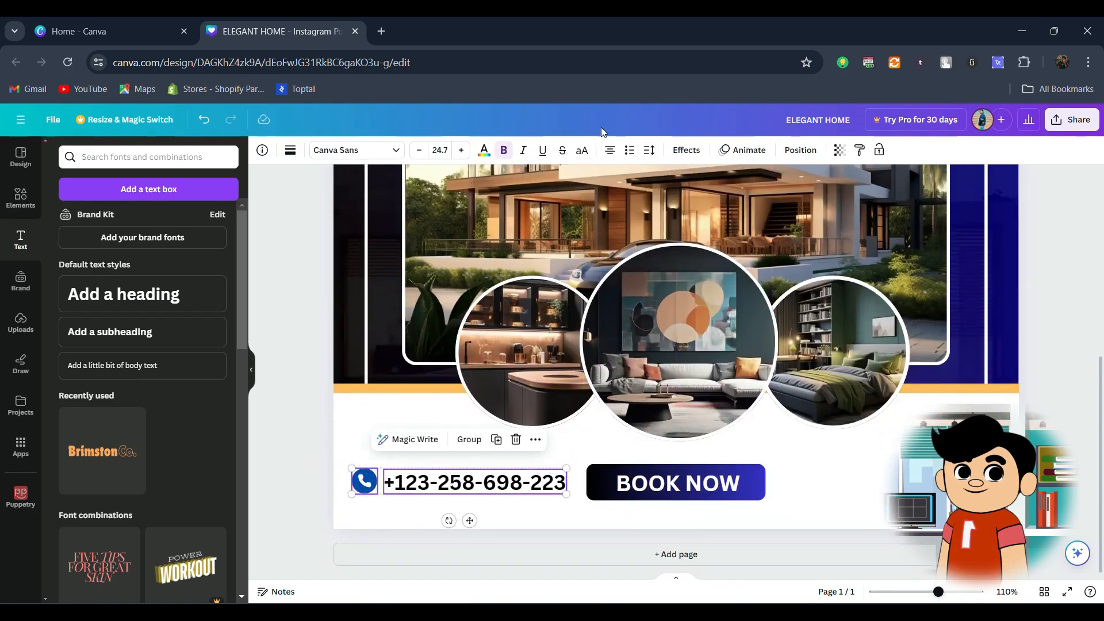
{"action": "left_click", "coordinate": [800, 150]}
{"action": "left_click", "coordinate": [96, 284]}
Step: Duplicate the phone number text above itself and change the copy to "For more information Call Us on:"
{"action": "left_click", "coordinate": [426, 482]}
{"action": "left_click_drag", "start_coordinate": [425, 482], "coordinate": [406, 449]}
{"action": "double_click", "coordinate": [406, 448]}
{"action": "type", "text": "For more information C"}
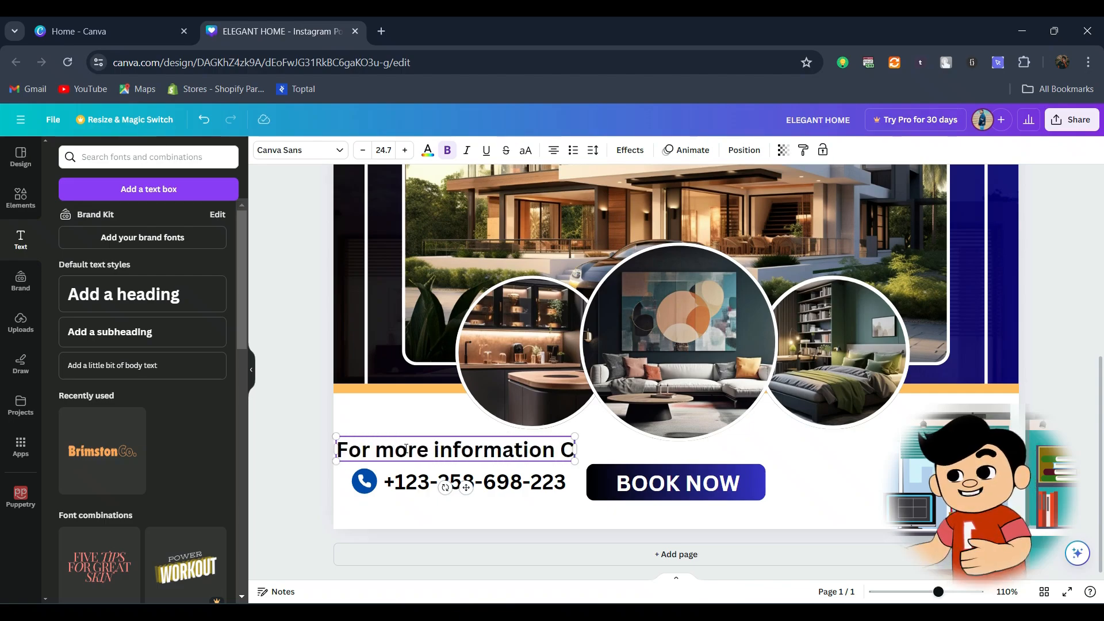
{"action": "type", "text": "all Us on:"}
Step: Scale the "For more information Call Us on:" caption down to size 12.3 and place it above the phone number
{"action": "left_click_drag", "start_coordinate": [577, 462], "coordinate": [677, 461]}
{"action": "left_click_drag", "start_coordinate": [336, 436], "coordinate": [534, 451]}
{"action": "left_click_drag", "start_coordinate": [572, 455], "coordinate": [469, 452]}
{"action": "left_click_drag", "start_coordinate": [405, 450], "coordinate": [377, 449]}
{"action": "left_click_drag", "start_coordinate": [430, 453], "coordinate": [442, 453]}
Step: Colour the call-us caption grey, remove its bold formatting and nudge it down closer to the phone number
{"action": "left_click", "coordinate": [428, 150]}
{"action": "left_click", "coordinate": [187, 512]}
{"action": "left_click", "coordinate": [447, 150]}
{"action": "left_click", "coordinate": [412, 456]}
{"action": "key", "text": "Down"}
{"action": "key", "text": "Down"}
{"action": "key", "text": "Down"}
{"action": "key", "text": "Down"}
{"action": "key", "text": "Down"}
{"action": "key", "text": "Down"}
{"action": "key", "text": "Down"}
{"action": "key", "text": "Down"}
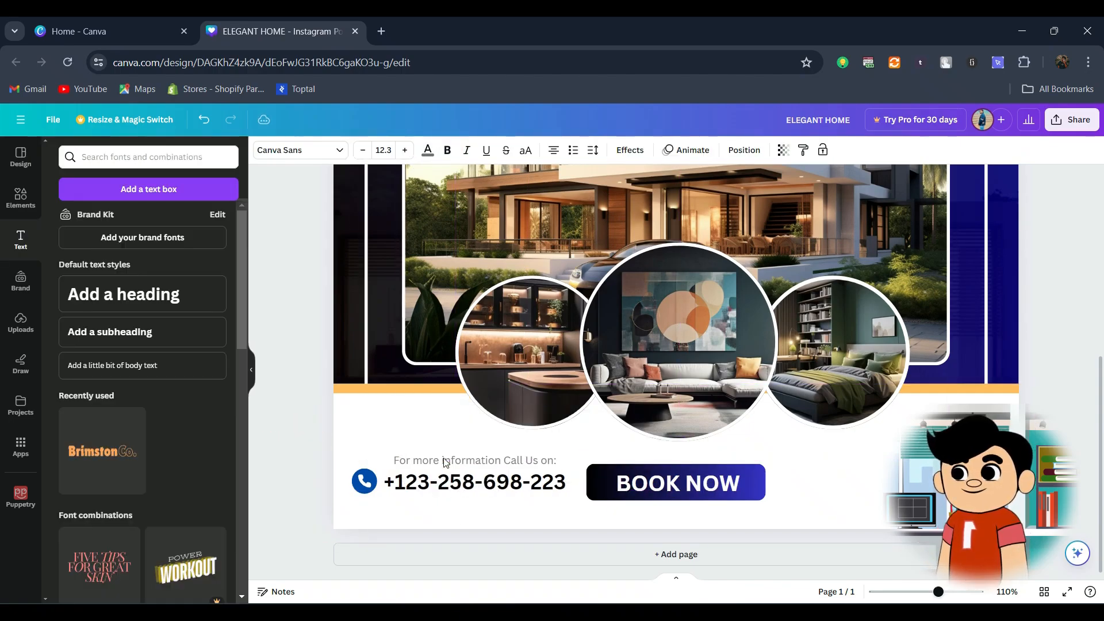
Step: Group the phone icon, phone number and caption, and place a copy of the group to the right of the BOOK NOW button
{"action": "left_click", "coordinate": [423, 485]}
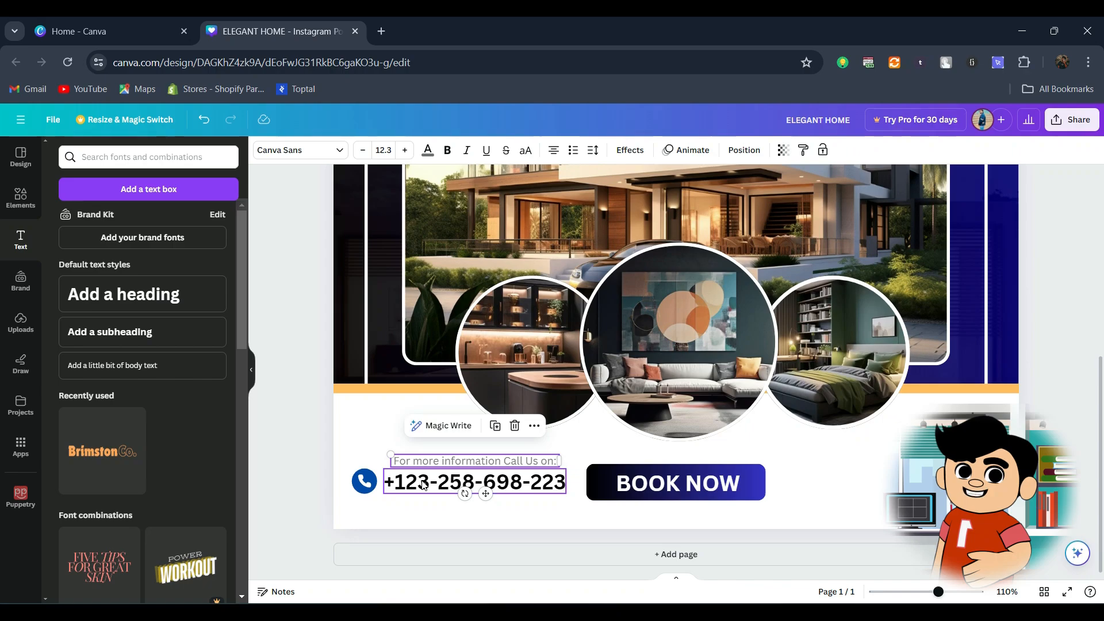
{"action": "left_click", "coordinate": [423, 485], "text": "shift"}
{"action": "left_click", "coordinate": [366, 482], "text": "shift"}
{"action": "key", "text": "ctrl+g"}
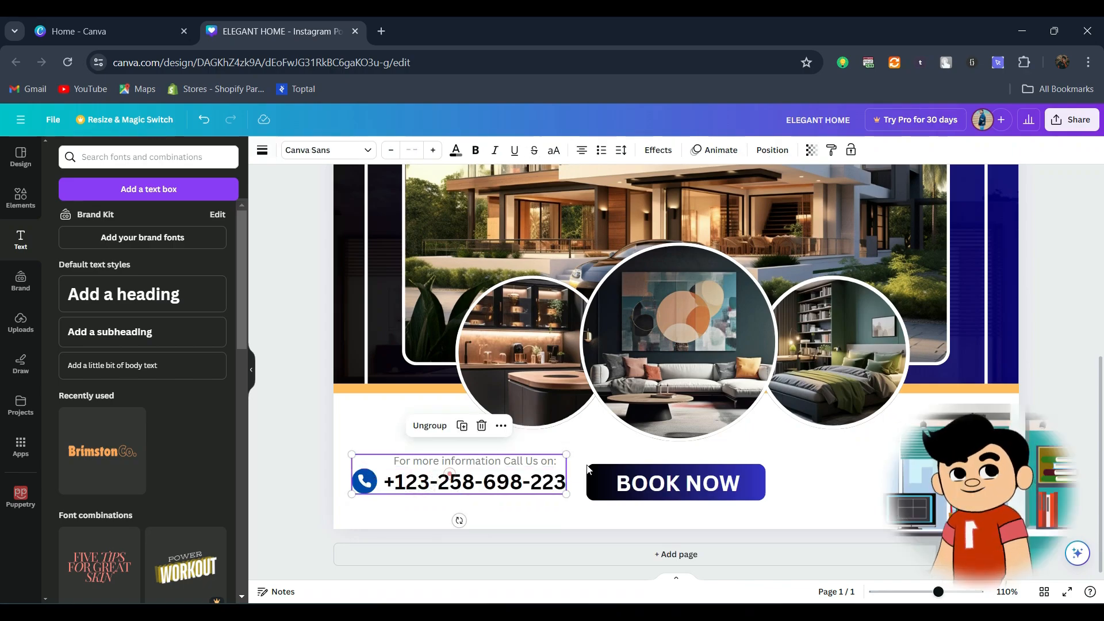
{"action": "left_click_drag", "start_coordinate": [450, 474], "coordinate": [883, 477]}
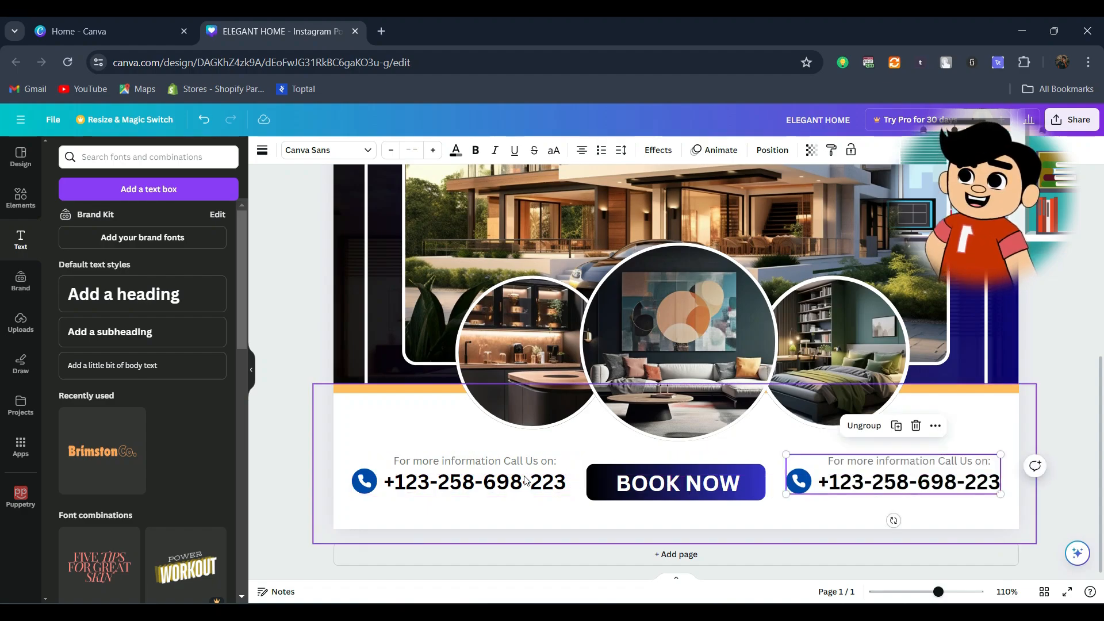
{"action": "left_click", "coordinate": [460, 480], "text": "shift"}
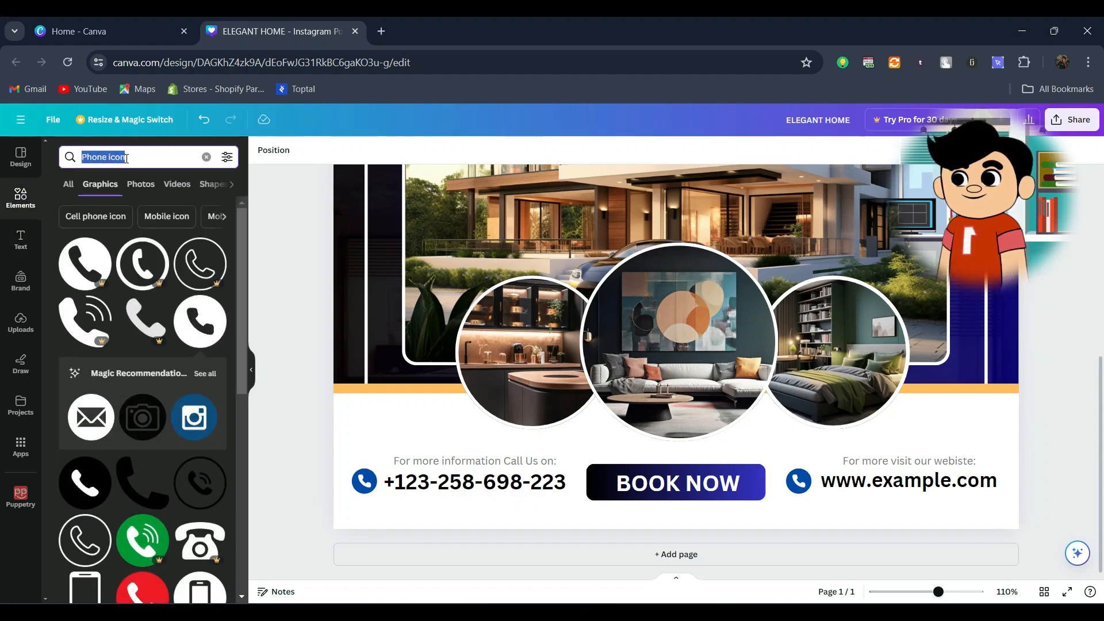
Step: Search the graphics for "website icon" and add the blue circular globe icon
{"action": "type", "text": "website"}
{"action": "left_click", "coordinate": [114, 225]}
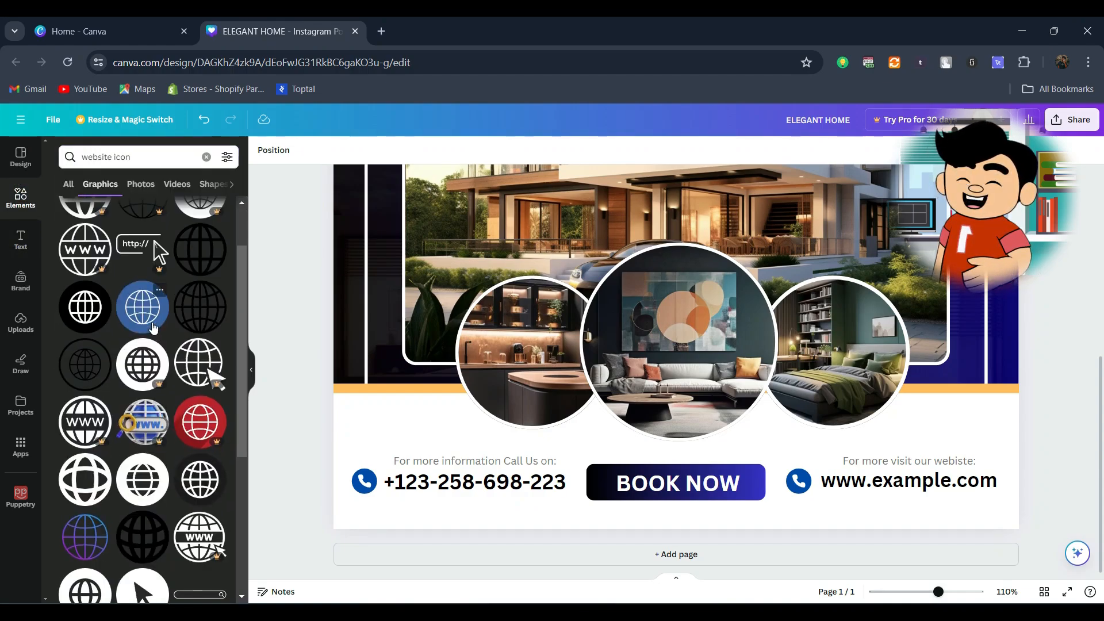
{"action": "left_click", "coordinate": [153, 328]}
{"action": "left_click_drag", "start_coordinate": [660, 277], "coordinate": [796, 448]}
{"action": "left_click_drag", "start_coordinate": [950, 494], "coordinate": [803, 485]}
{"action": "left_click", "coordinate": [367, 150]}
{"action": "left_click", "coordinate": [127, 220]}
{"action": "left_click", "coordinate": [290, 337]}
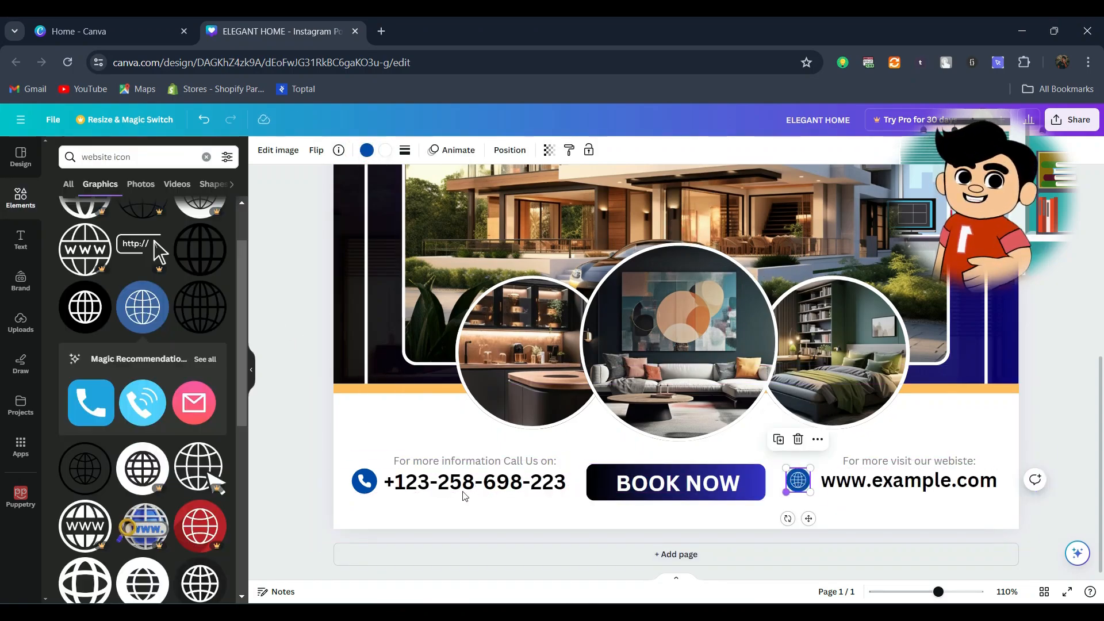
Step: Open the sharing options for the finished ELEGANT HOME post
{"action": "left_click", "coordinate": [409, 485]}
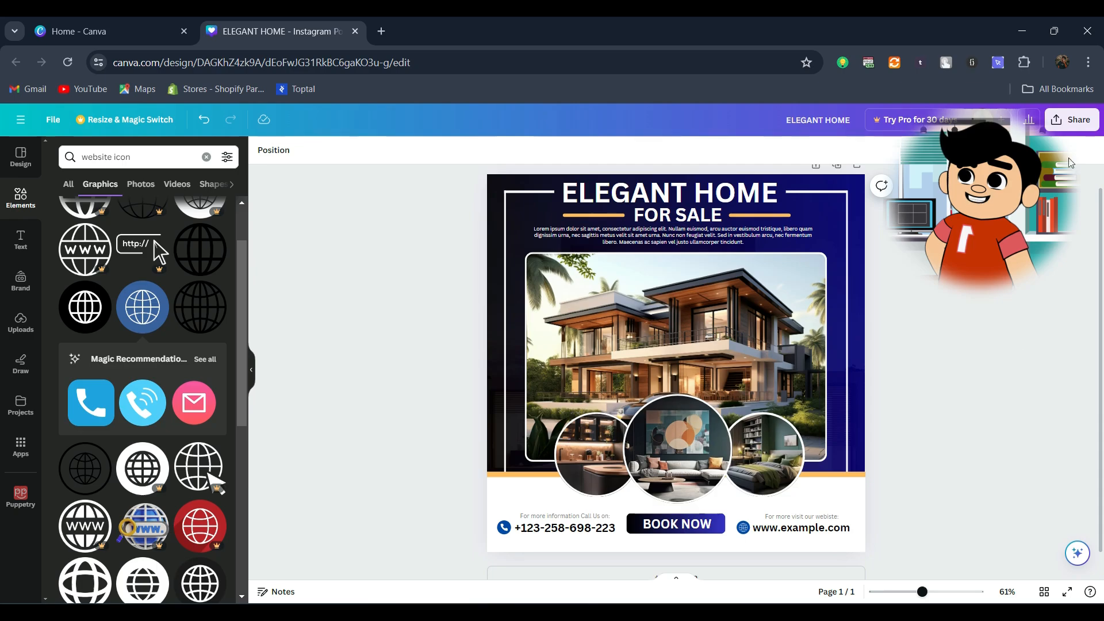
{"action": "left_click", "coordinate": [1066, 122]}
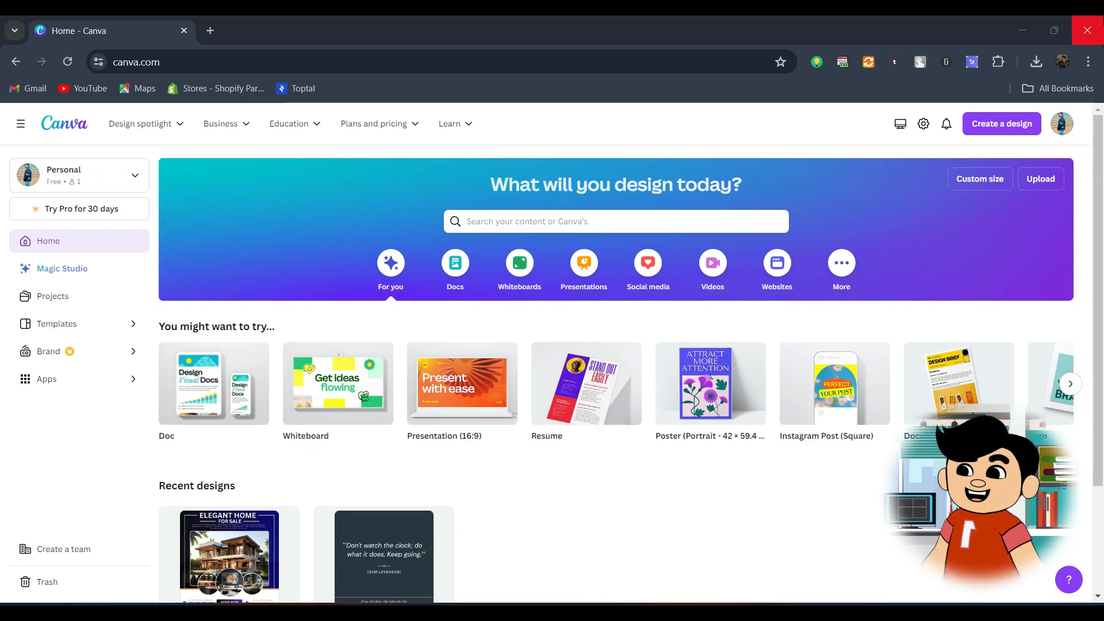
Step: Create a new Logo design and apply the black minimalist DH "Diamond Heart" template to it
{"action": "left_click", "coordinate": [1005, 136]}
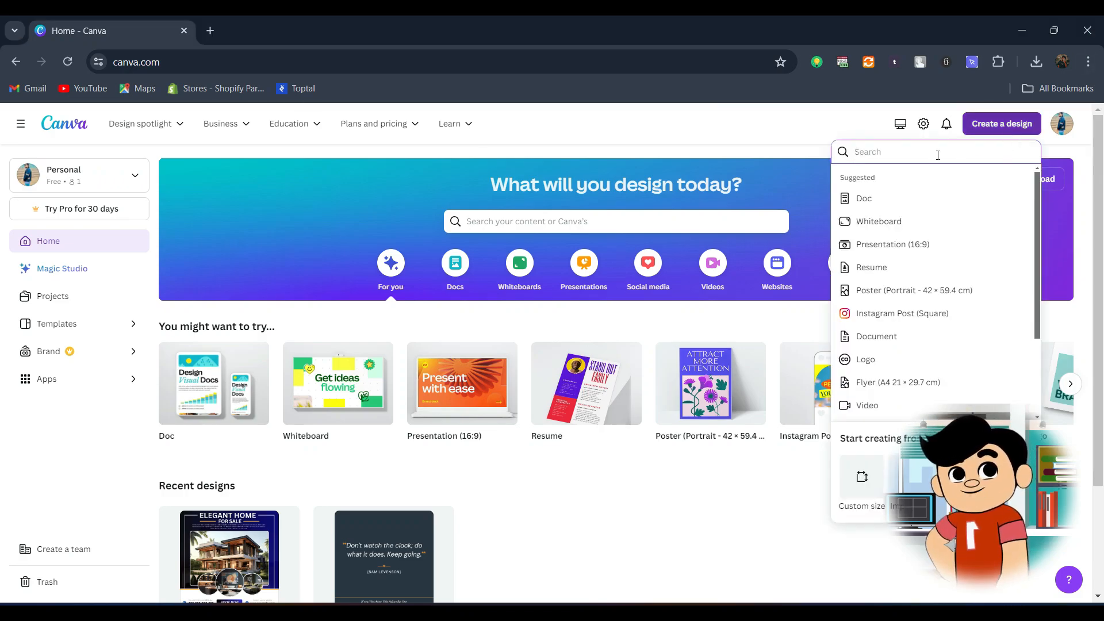
{"action": "type", "text": "log"}
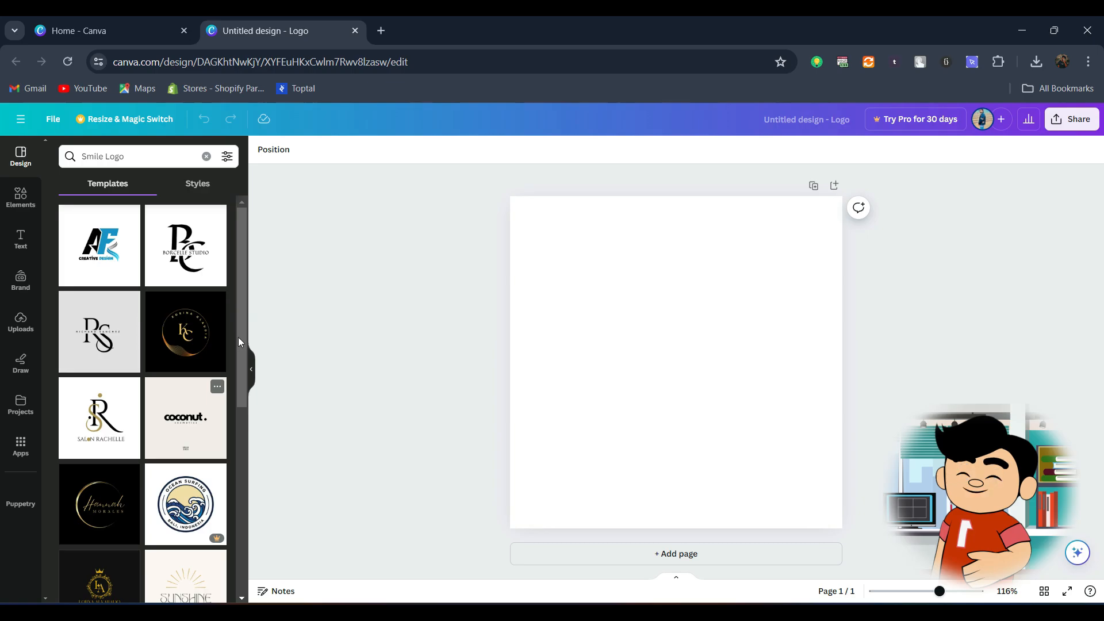
{"action": "scroll", "coordinate": [241, 337], "scroll_direction": "down", "scroll_amount": 5}
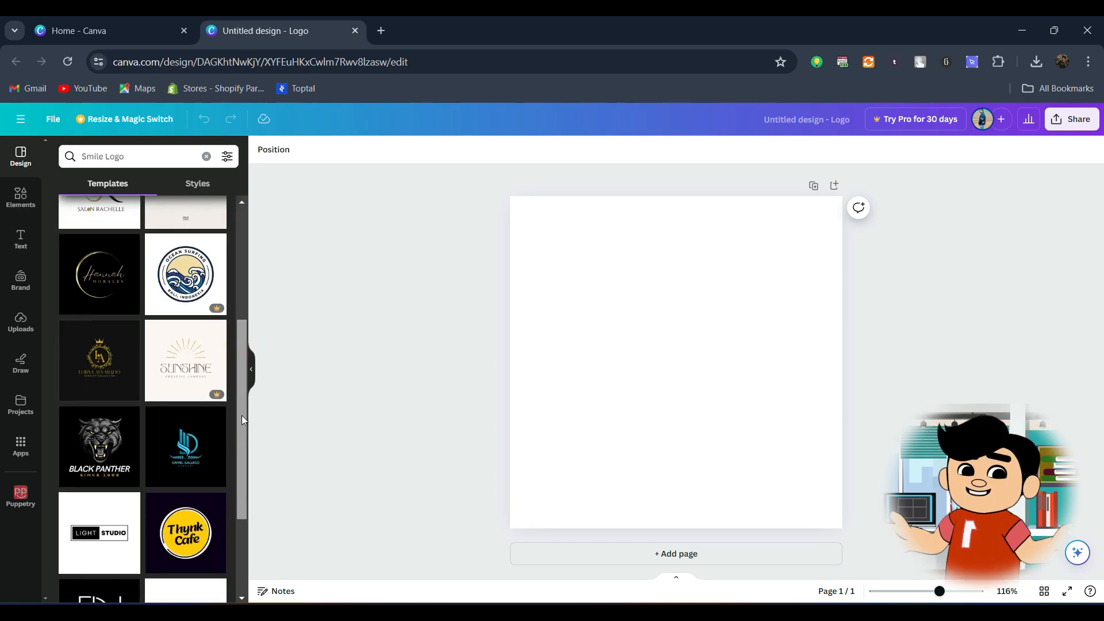
{"action": "left_click_drag", "start_coordinate": [242, 415], "coordinate": [241, 474]}
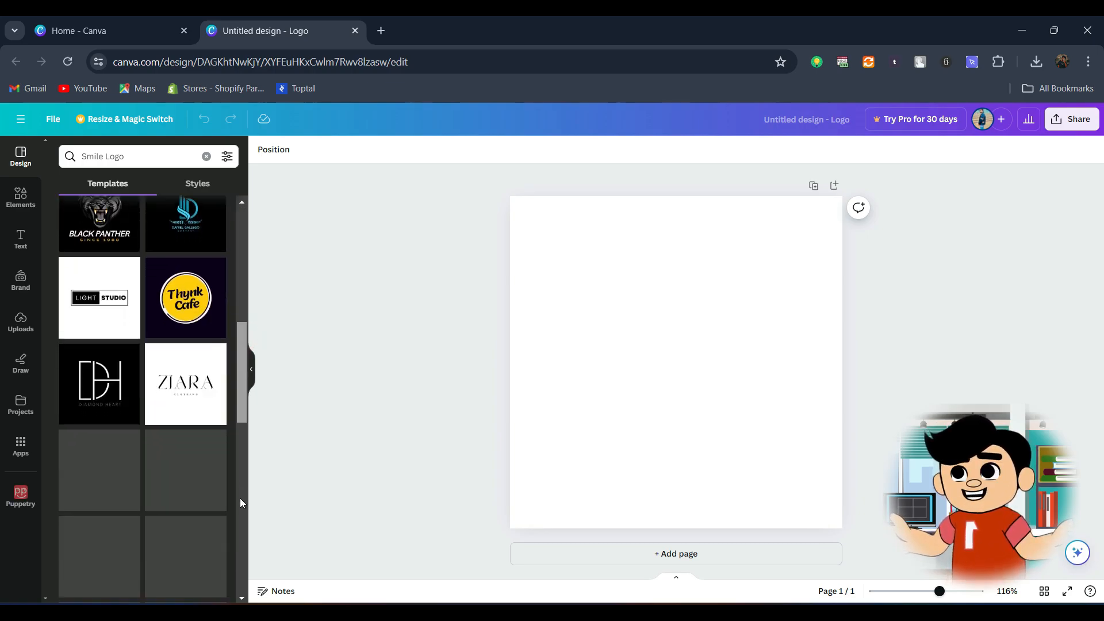
{"action": "scroll", "coordinate": [240, 495], "scroll_direction": "up", "scroll_amount": 2}
{"action": "left_click", "coordinate": [98, 481]}
Step: Replace the monogram letter D with T and the letter H with AI, and adjust the AI text's position
{"action": "double_click", "coordinate": [609, 348]}
{"action": "type", "text": "T"}
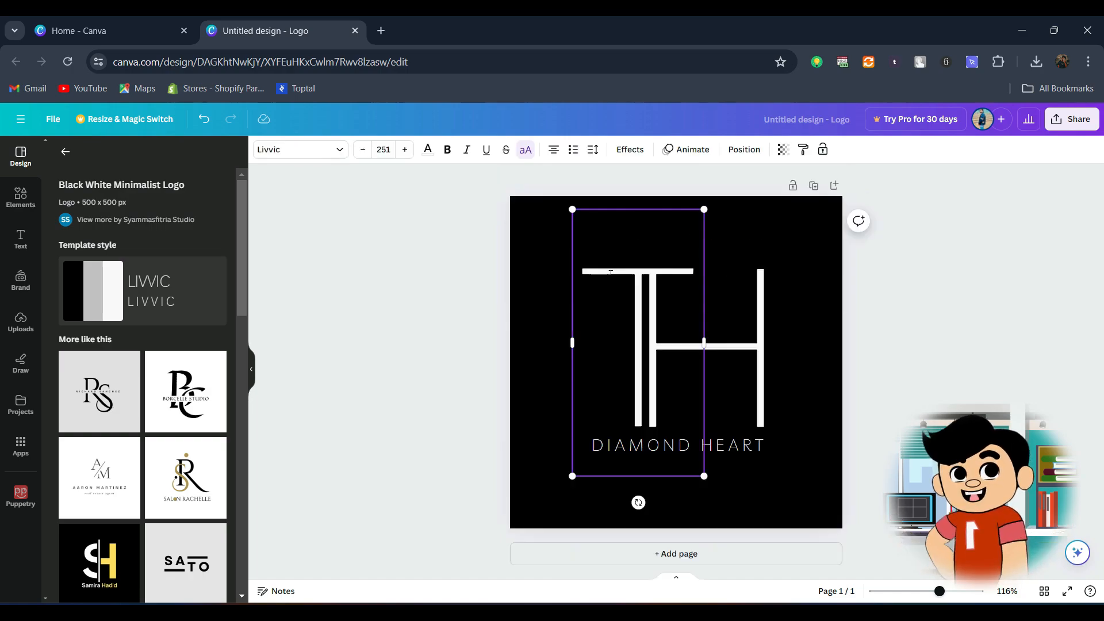
{"action": "double_click", "coordinate": [748, 348]}
{"action": "type", "text": "AI"}
{"action": "left_click_drag", "start_coordinate": [758, 409], "coordinate": [725, 409]}
Step: Change the DIAMOND HEART tagline to TECH AI and move the large T further left of the AI letters
{"action": "double_click", "coordinate": [678, 446]}
{"action": "type", "text": "TECH AI"}
{"action": "left_click", "coordinate": [322, 332]}
{"action": "left_click_drag", "start_coordinate": [583, 276], "coordinate": [539, 276]}
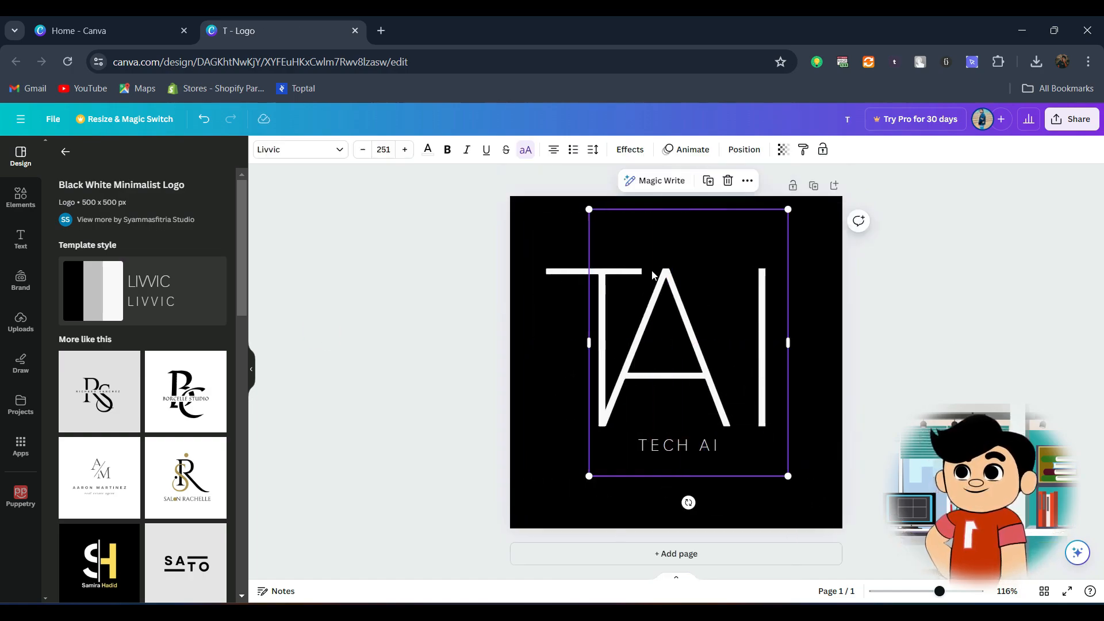
Step: Shift the AI letters and the large T slightly right, and delete the element covering part of the T's crossbar
{"action": "left_click_drag", "start_coordinate": [653, 274], "coordinate": [666, 274]}
{"action": "mouse_move", "coordinate": [581, 276]}
{"action": "left_mouse_down"}
{"action": "mouse_move", "coordinate": [611, 276]}
{"action": "mouse_move", "coordinate": [599, 276]}
{"action": "left_mouse_up"}
{"action": "left_click", "coordinate": [654, 278]}
{"action": "mouse_move", "coordinate": [679, 322]}
{"action": "left_mouse_down"}
{"action": "mouse_move", "coordinate": [772, 322]}
{"action": "mouse_move", "coordinate": [678, 323]}
{"action": "left_mouse_up"}
{"action": "key", "text": "Delete"}
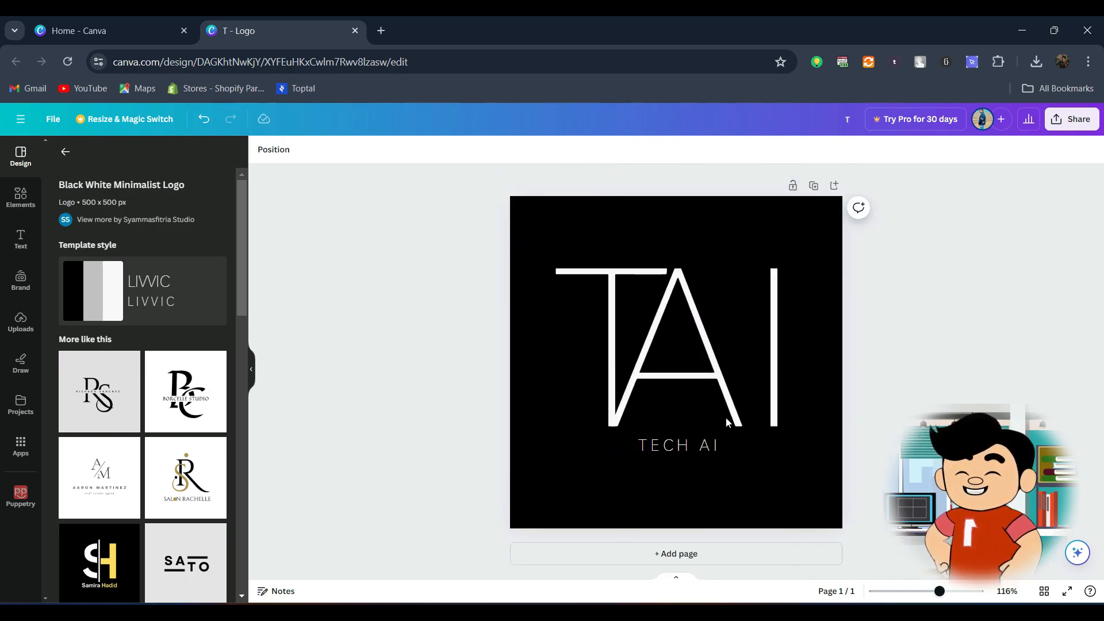
Step: Slightly enlarge the TECH AI tagline below the monogram
{"action": "left_click", "coordinate": [687, 454]}
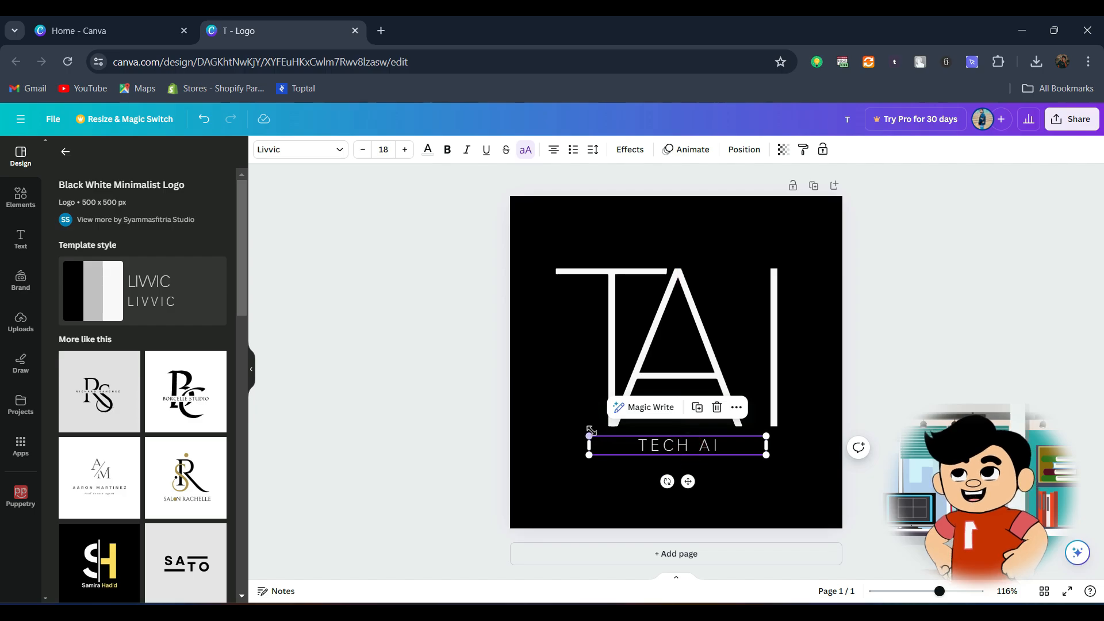
{"action": "left_click_drag", "start_coordinate": [587, 434], "coordinate": [584, 431]}
Step: Add a second page and apply the Dark Abstract Black Panther Gaming Logo template to it
{"action": "left_click", "coordinate": [633, 552]}
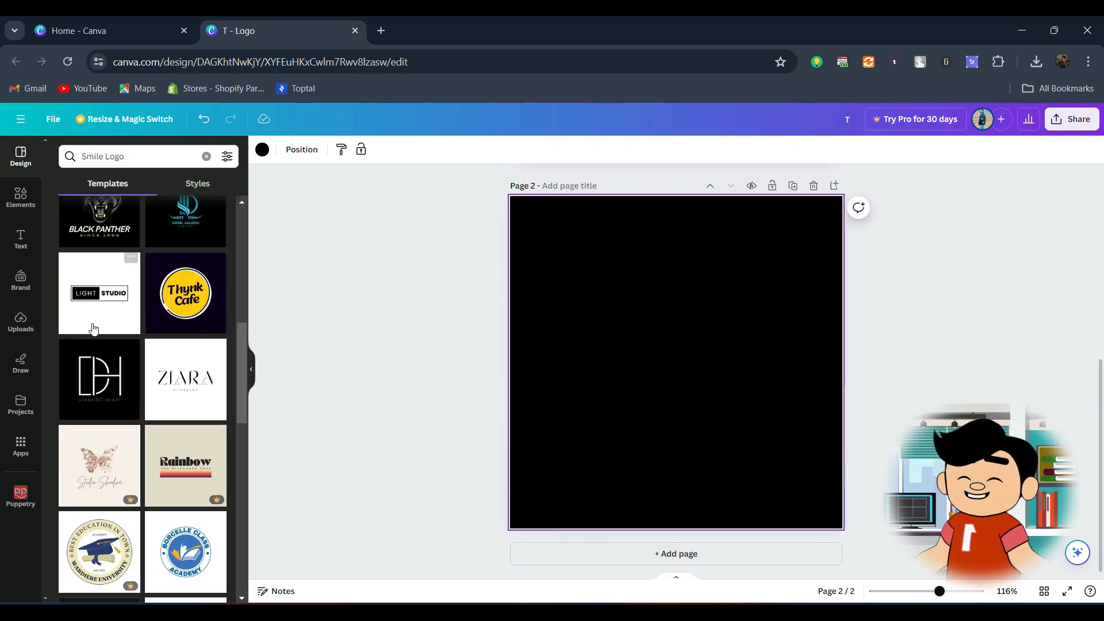
{"action": "scroll", "coordinate": [99, 317], "scroll_direction": "up", "scroll_amount": 1}
{"action": "left_click", "coordinate": [108, 293]}
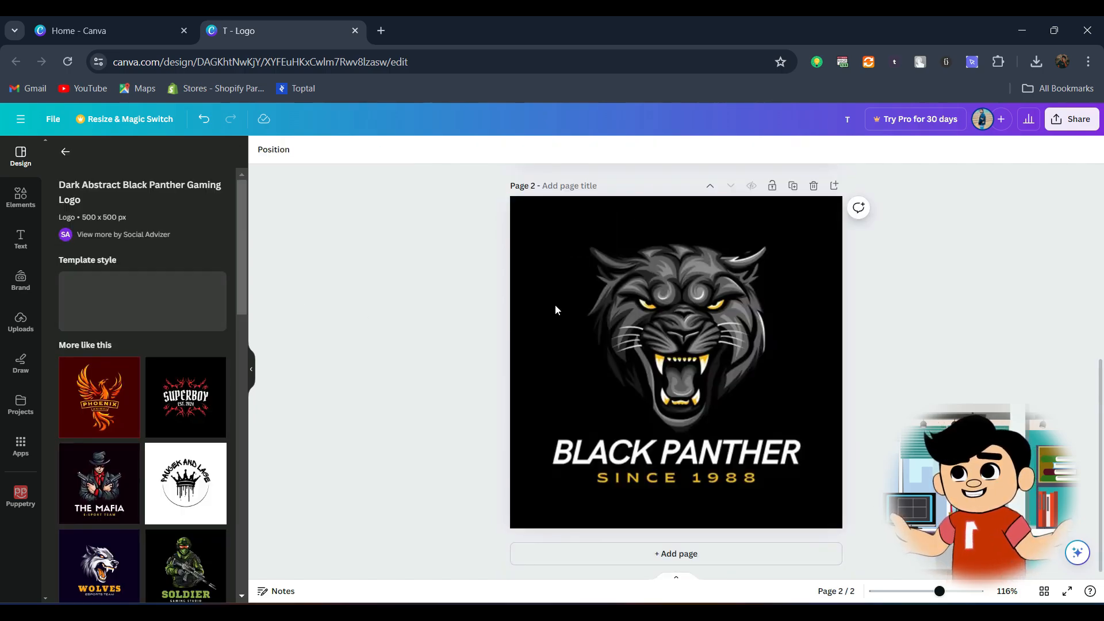
Step: Recolor the yellow parts of the panther graphic, its eyes and teeth, to red
{"action": "left_click", "coordinate": [643, 331]}
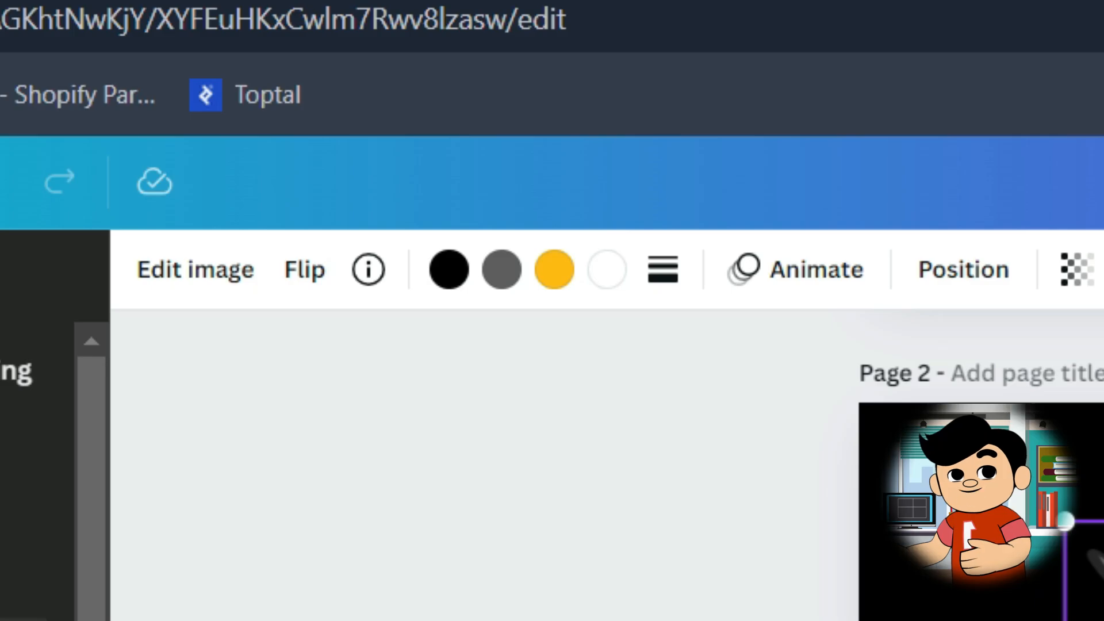
{"action": "left_click", "coordinate": [549, 268]}
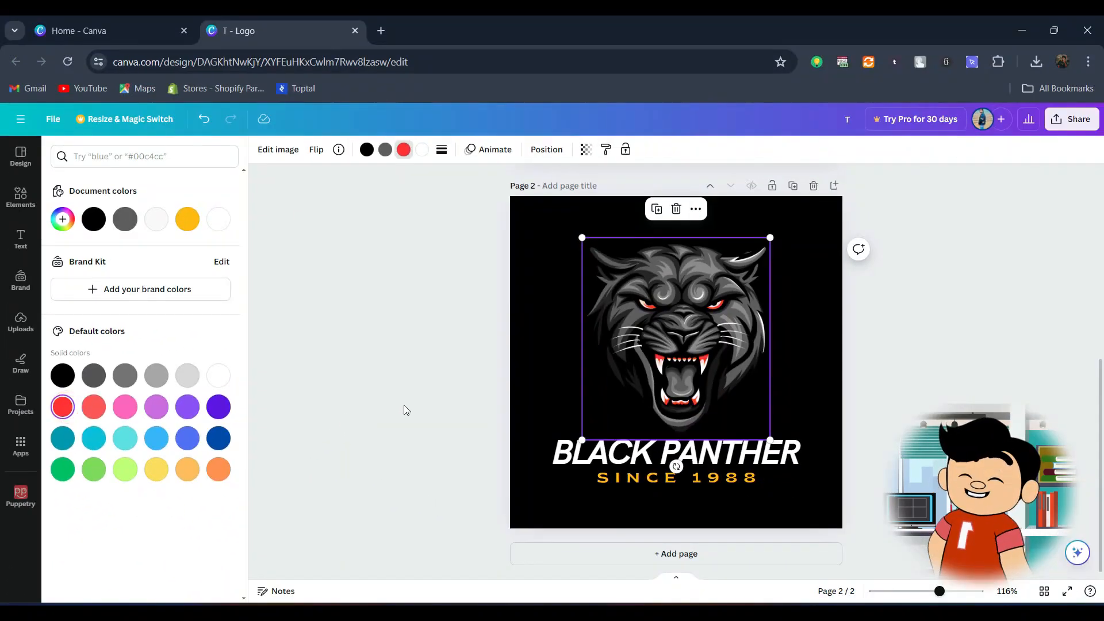
{"action": "key", "text": "Escape"}
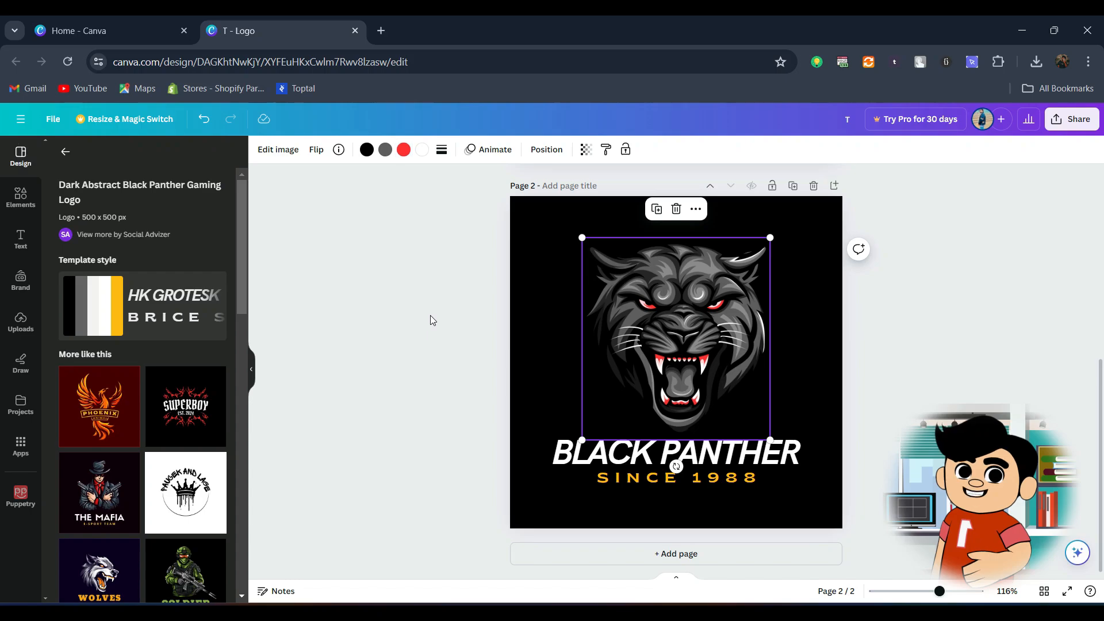
Step: Recolor the panther graphic's gray areas to dark purple and its white accents to yellow
{"action": "left_click", "coordinate": [430, 315]}
{"action": "left_click", "coordinate": [654, 285]}
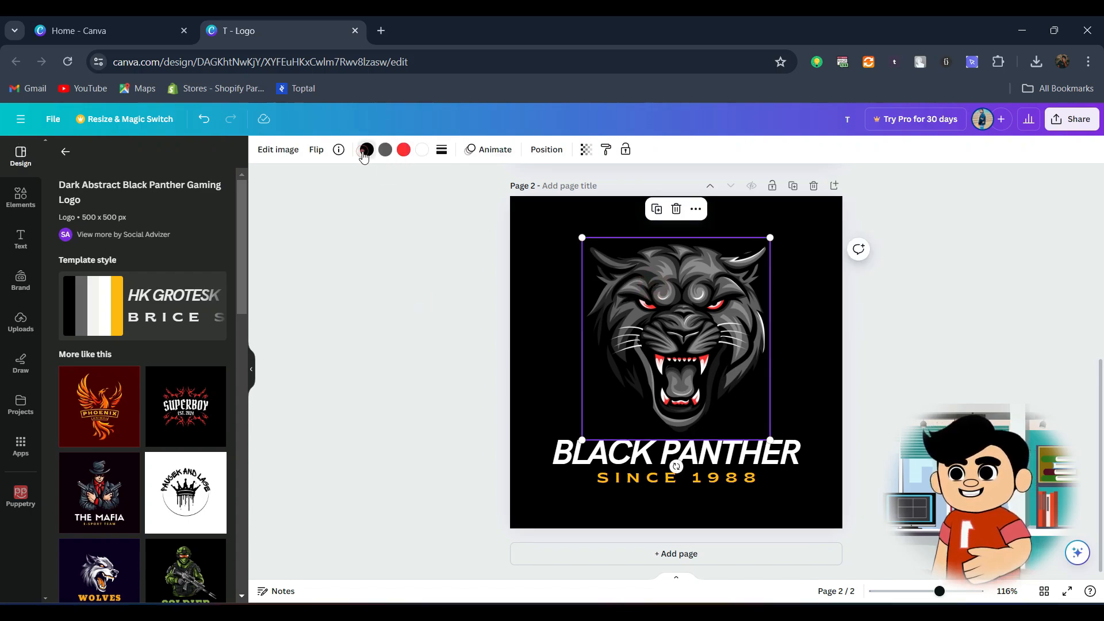
{"action": "left_click", "coordinate": [385, 149]}
{"action": "left_click", "coordinate": [219, 439]}
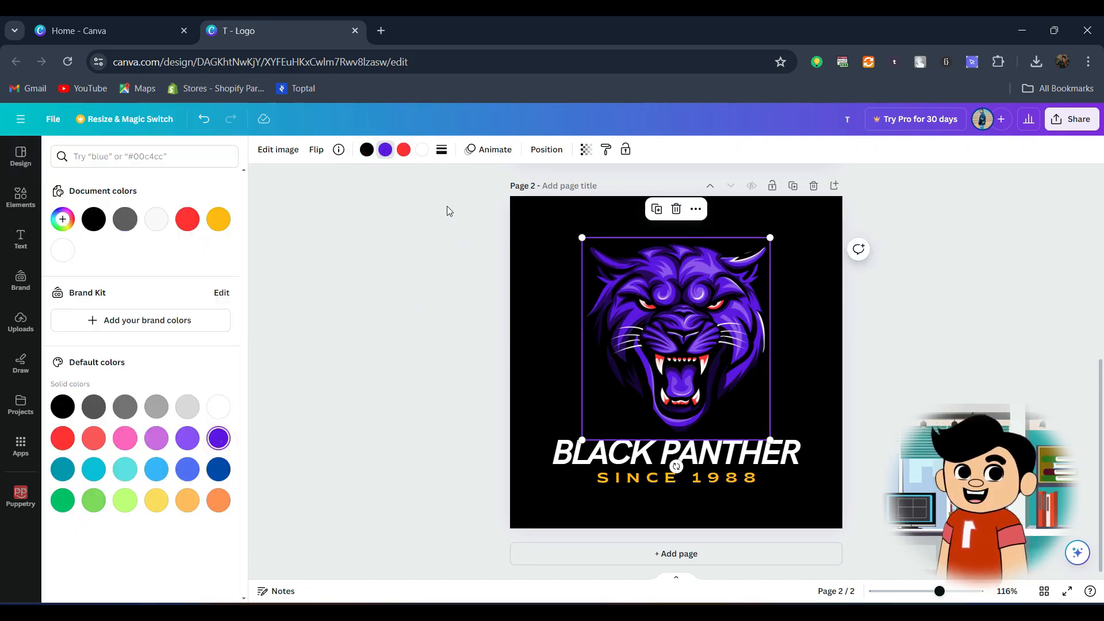
{"action": "left_click", "coordinate": [373, 298]}
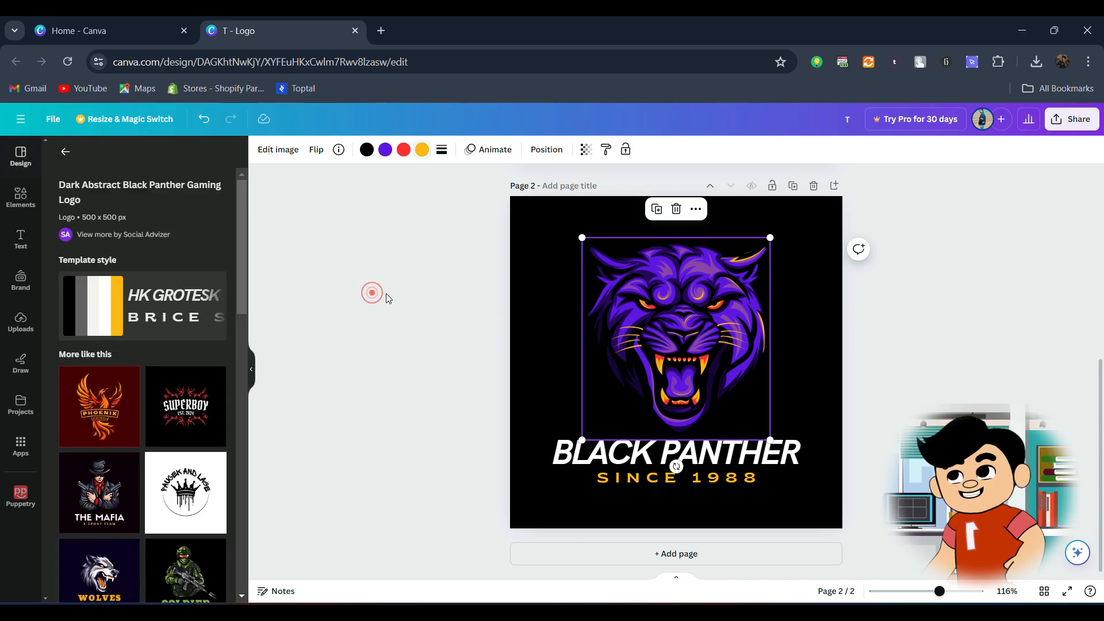